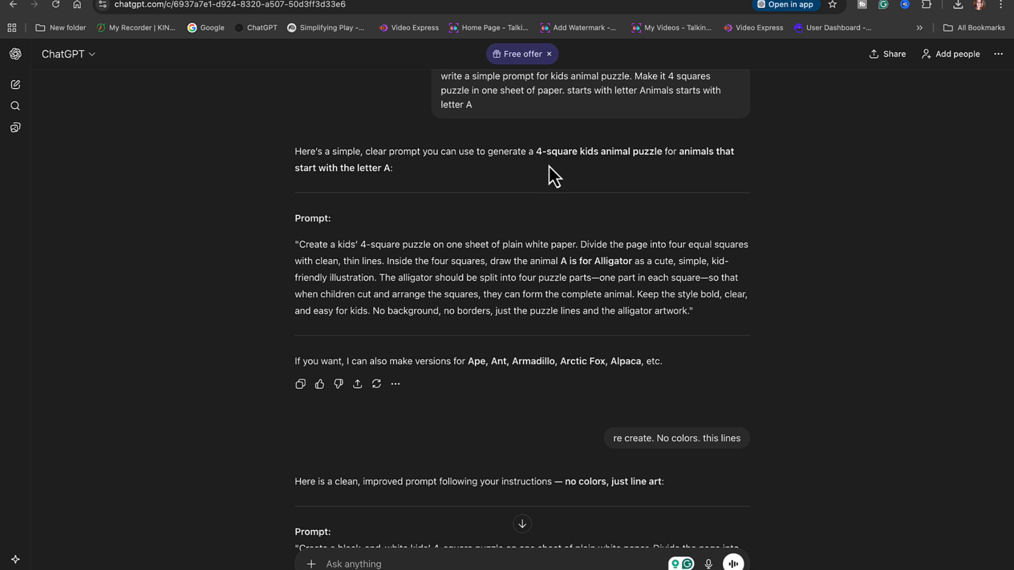
- Select the full text of the prompt for the 4-square "A is for Alligator" kids' puzzle
scroll(497, 251, "down", 1)
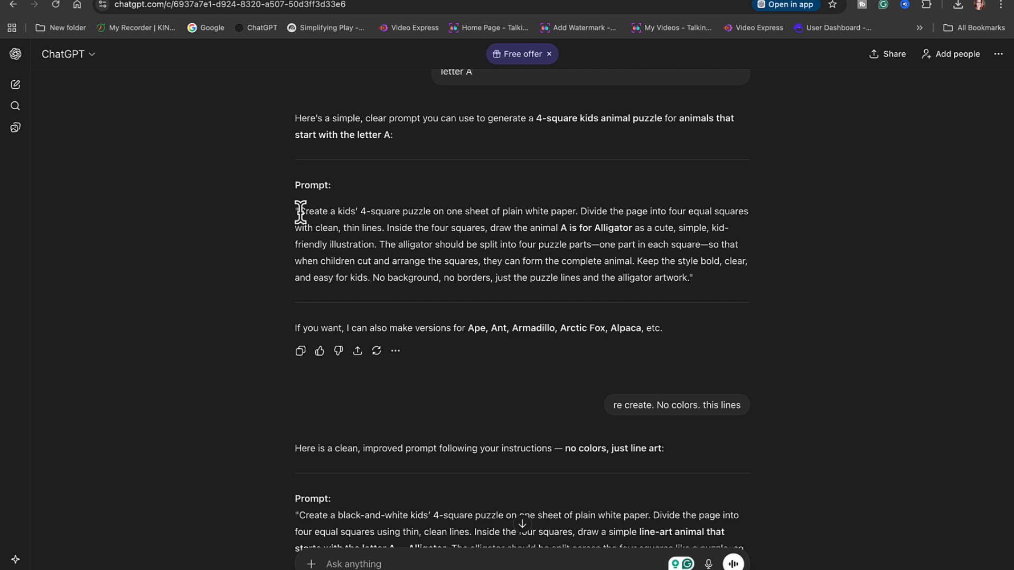
mouse_move(299, 211)
left_mouse_down()
mouse_move(412, 228)
mouse_move(656, 290)
mouse_move(696, 283)
mouse_move(626, 253)
mouse_move(289, 211)
left_mouse_up()
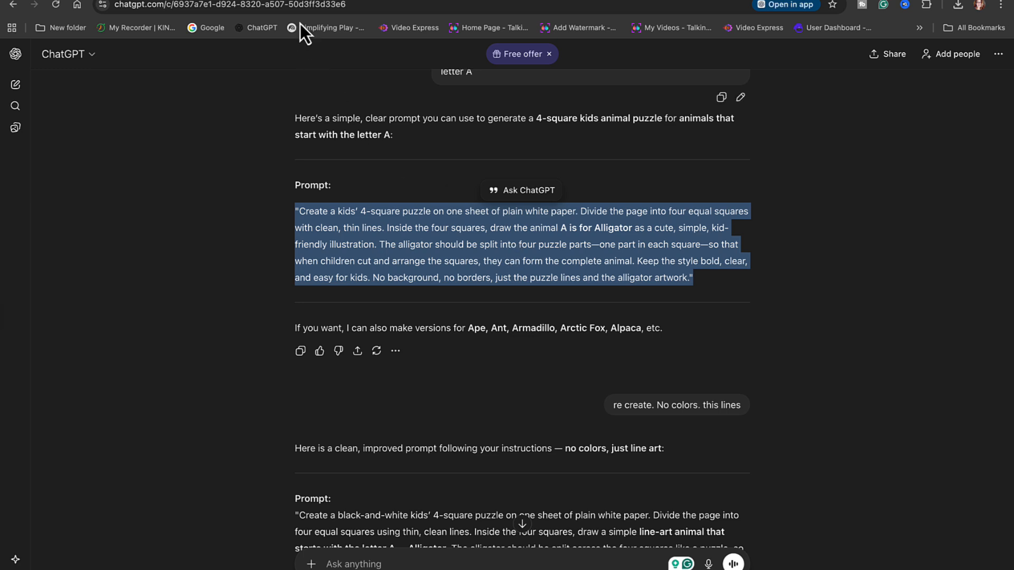
- Switch to Artistly and open the Fast AI Image Designer with the Perfect Text in Image Designer category
left_click(896, 0)
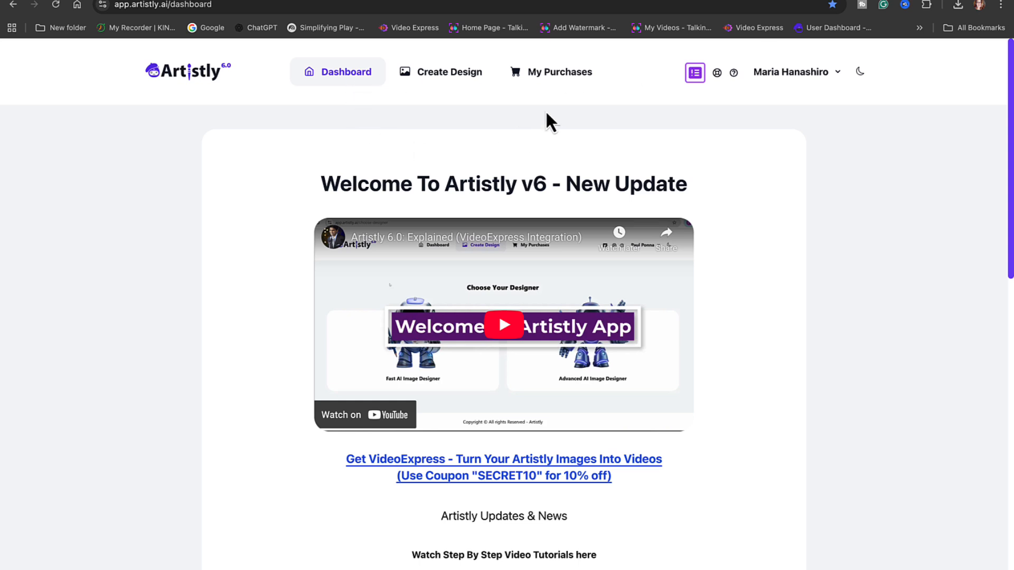
left_click(448, 76)
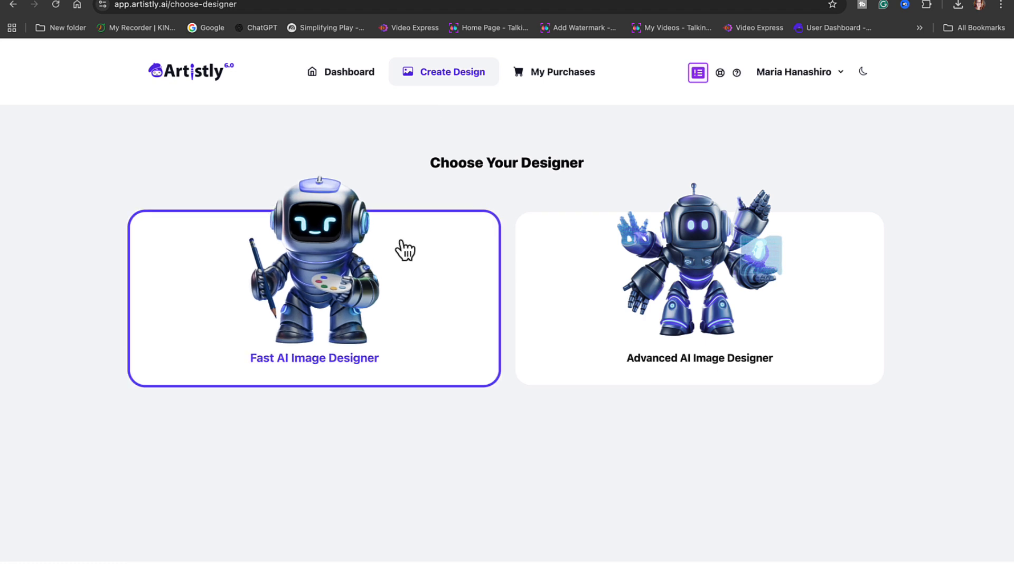
left_click(304, 312)
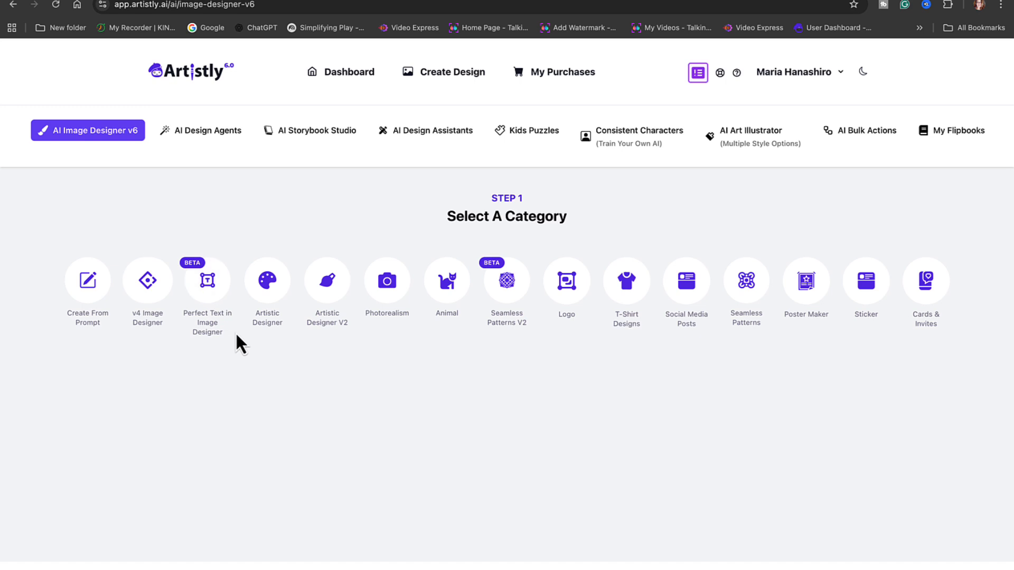
left_click(217, 295)
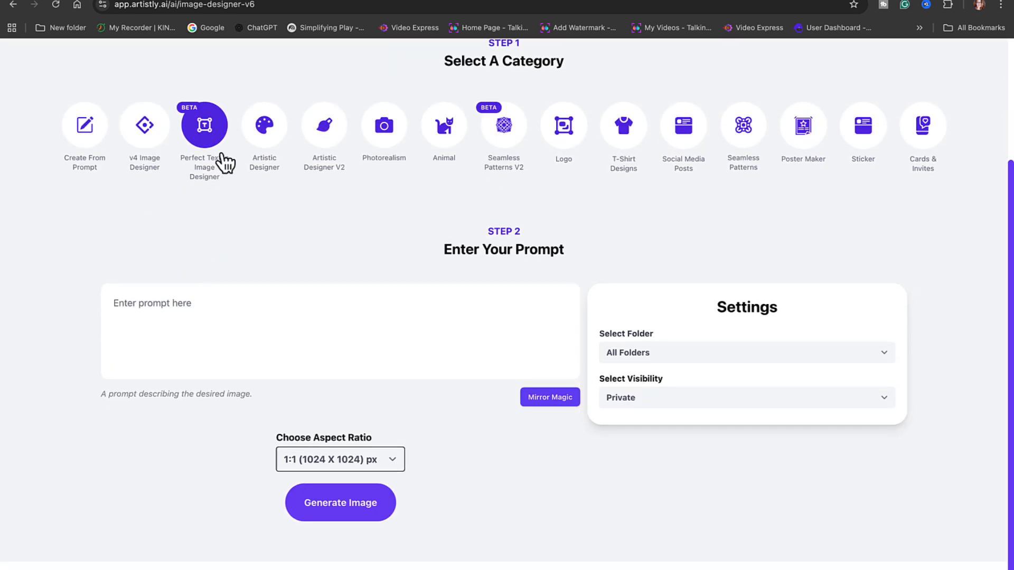
- Paste the black-and-white zebra puzzle prompt and generate the image at a 1:1 (1024 X 1024) px aspect ratio
left_click(178, 301)
type("Create a black-and-white kids’ puzzle activity page for an animal that starts with the letter Z. Draw one large, cute zebra in bold, rounded line art for coloring. The zebra should fill most of the page, similar to the provided example. Divide the page into 4 equal sections using dashed lines only. The zebra illustration must stretch across all four sections so it becomes a 4-piece puzzle when cut. Use clean, thick outlines only. No outer borders, no background, no shading, and no colors. Only the zebra and the dashed puzzle lines.\"")
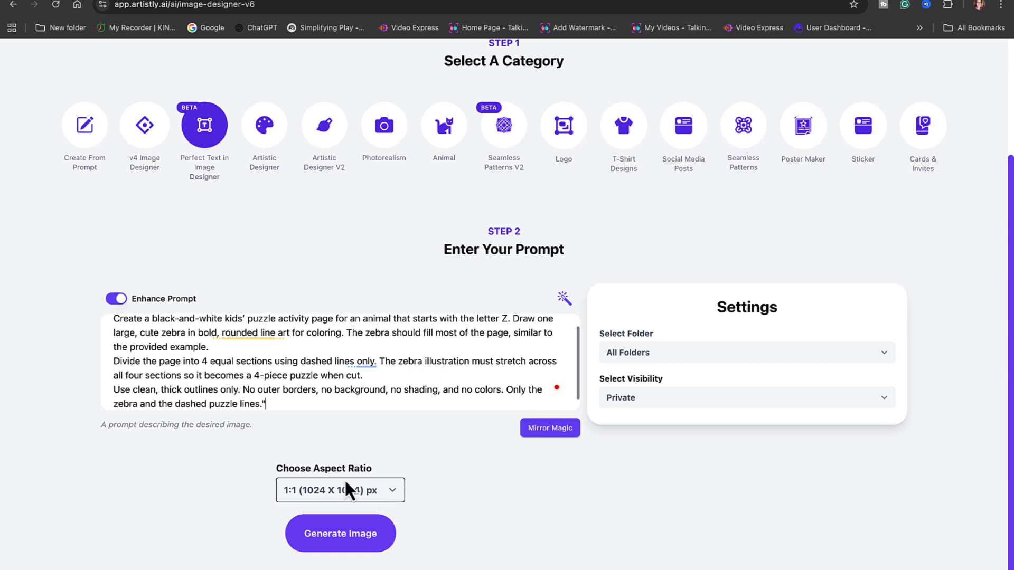
left_click(393, 491)
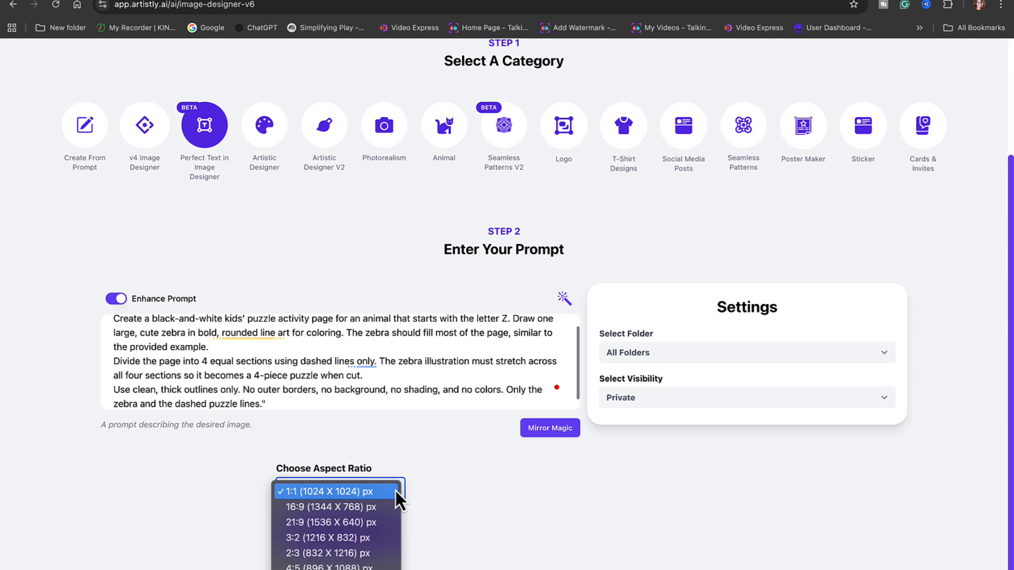
left_click(361, 492)
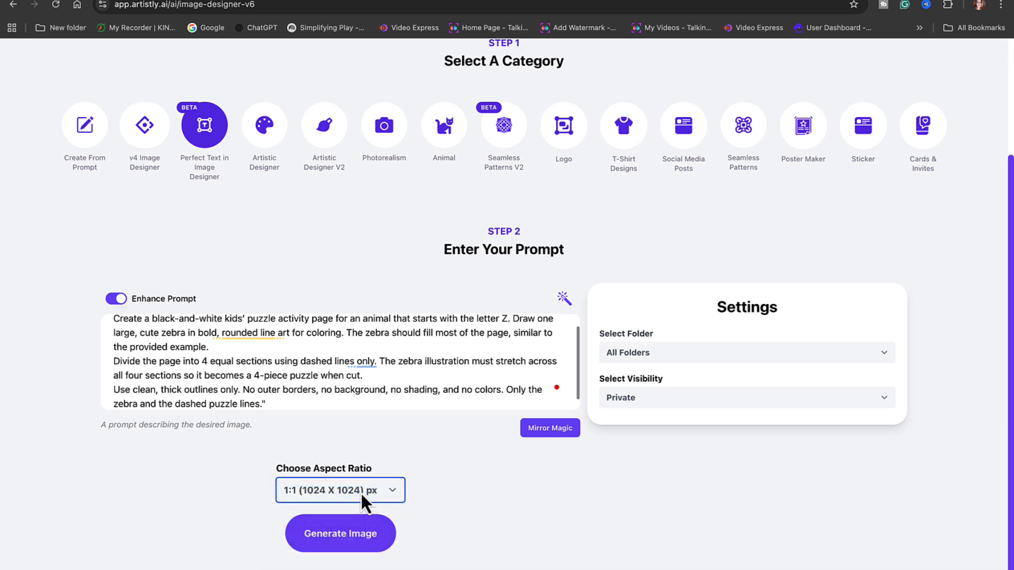
left_click(359, 543)
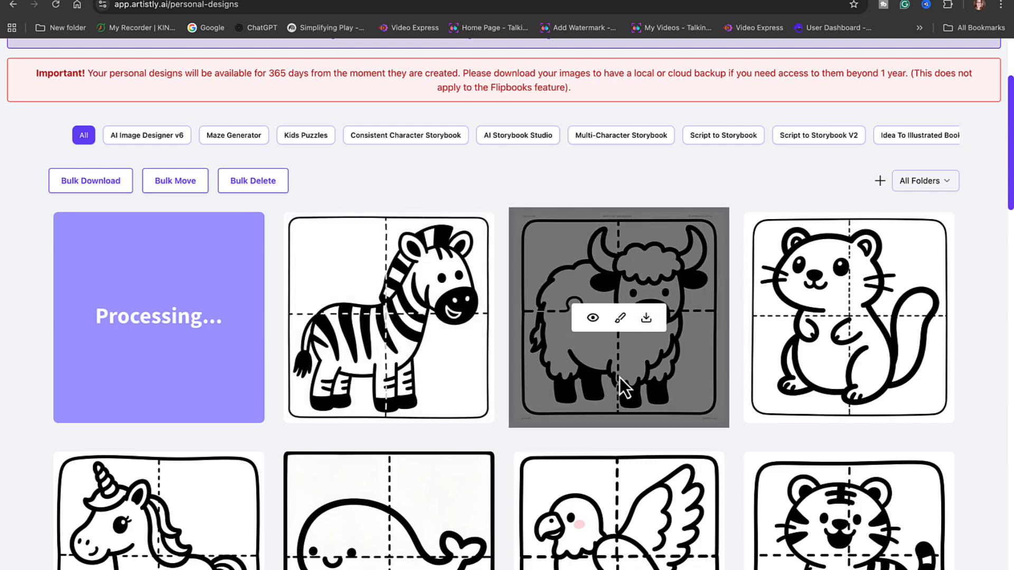
- Look through the generated four-piece animal puzzle pages in the personal designs gallery
scroll(620, 379, "down", 20)
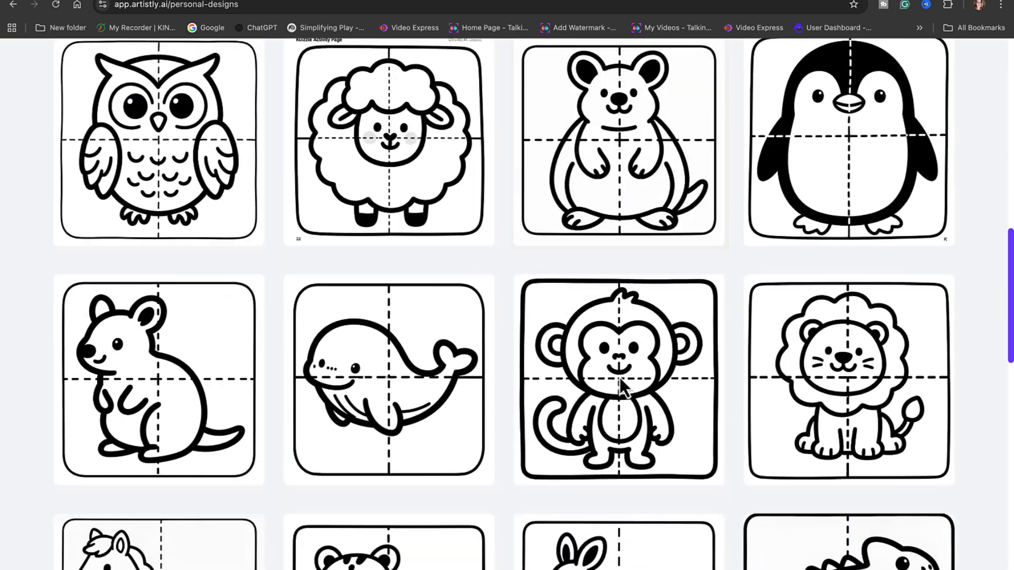
scroll(619, 377, "down", 8)
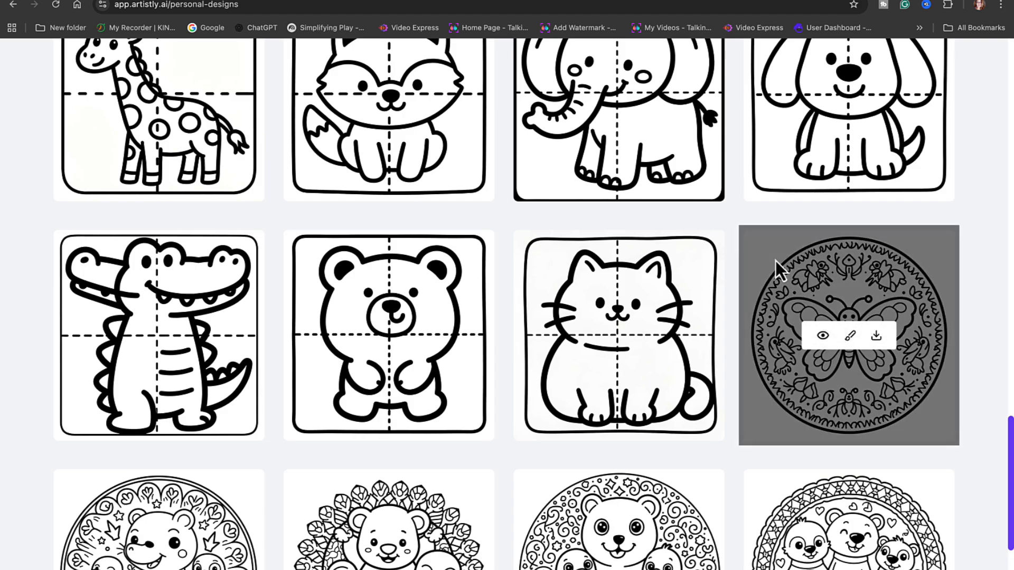
scroll(776, 264, "up", 15)
scroll(775, 260, "up", 10)
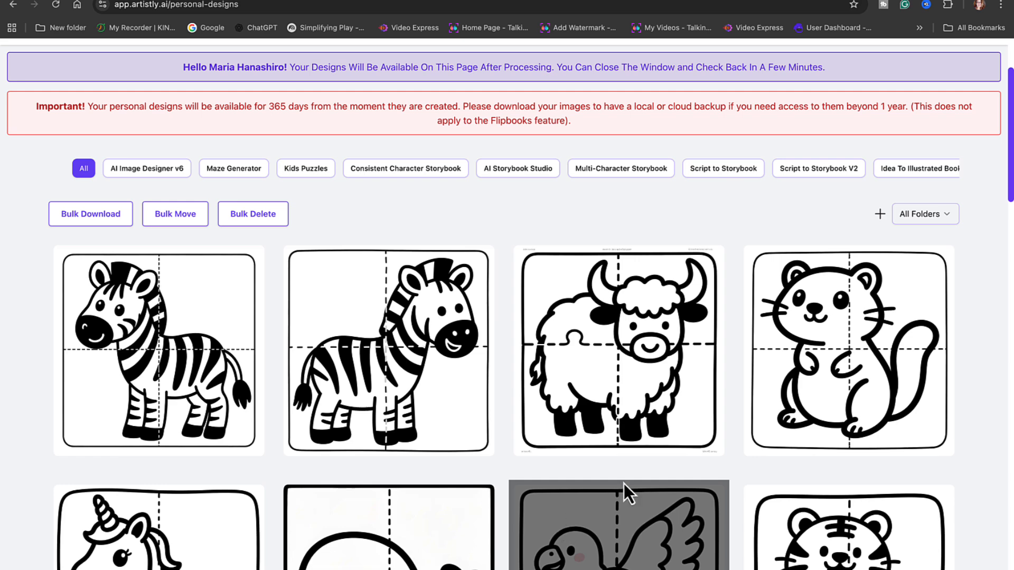
scroll(635, 530, "down", 7)
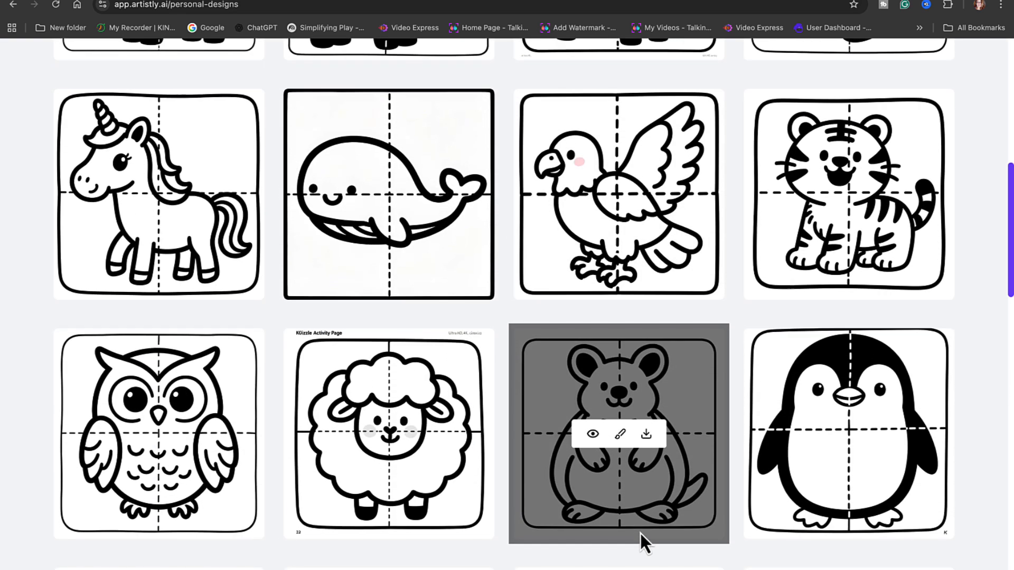
scroll(641, 533, "up", 7)
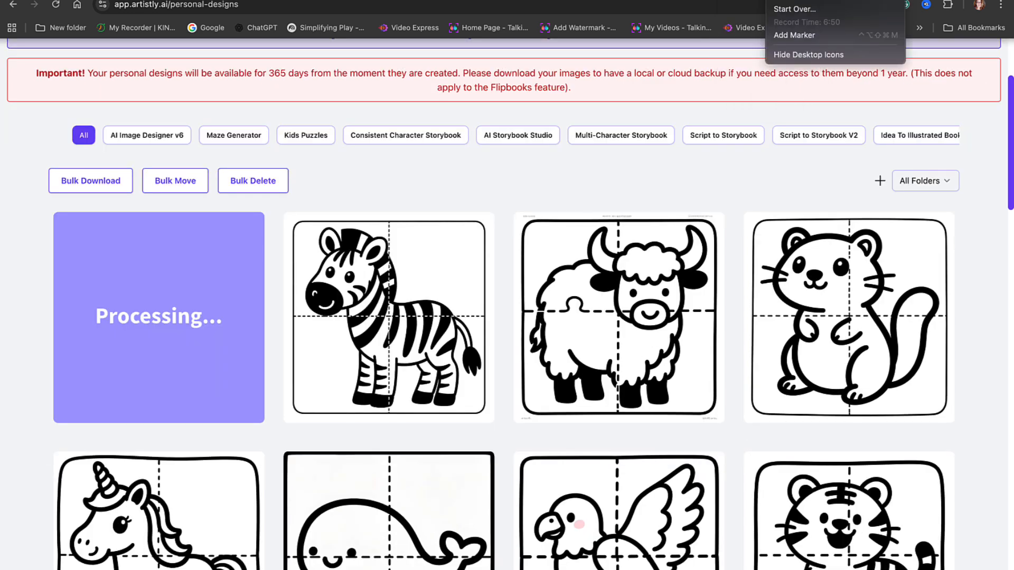
left_click(789, 1)
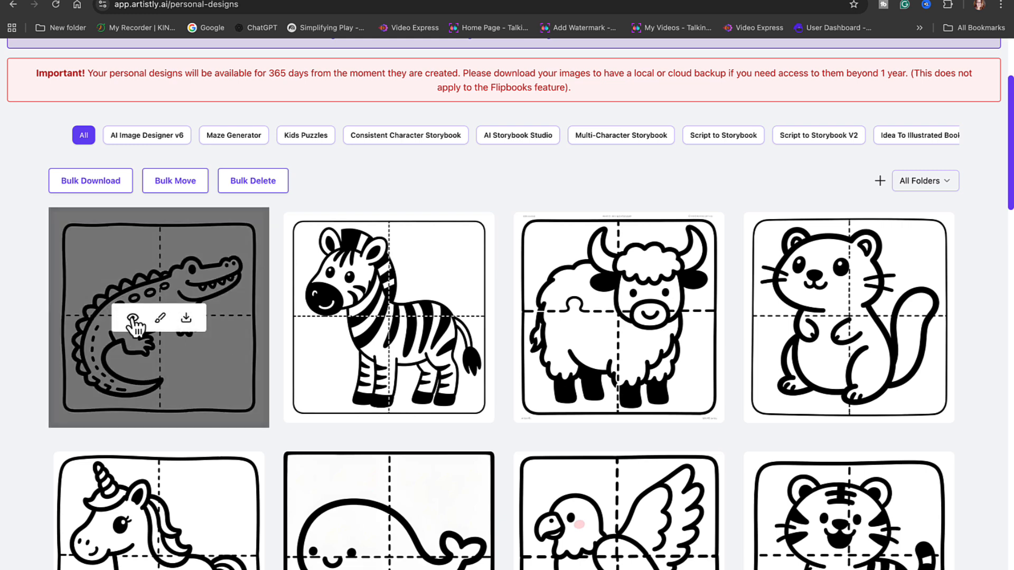
- Open the new alligator puzzle design and regenerate it from its existing prompt at 1:1 (1024 X 1024) px
left_click(132, 317)
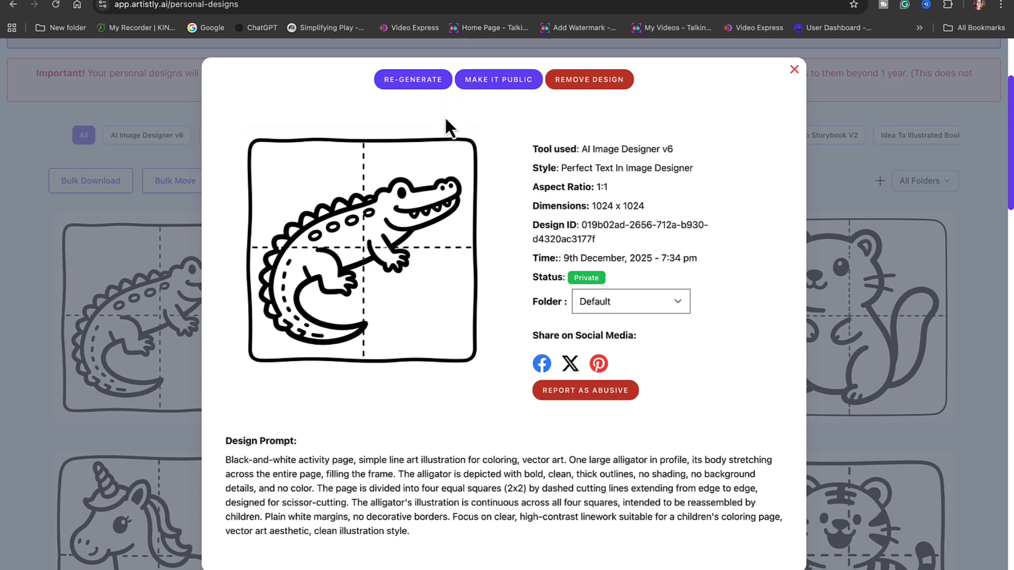
left_click(418, 80)
scroll(419, 88, "down", 3)
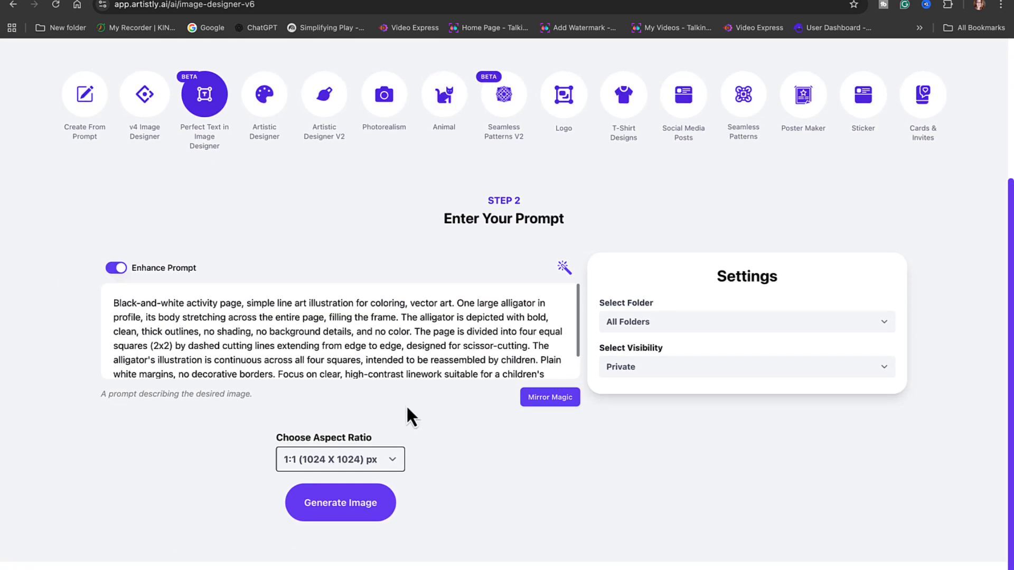
left_click(341, 504)
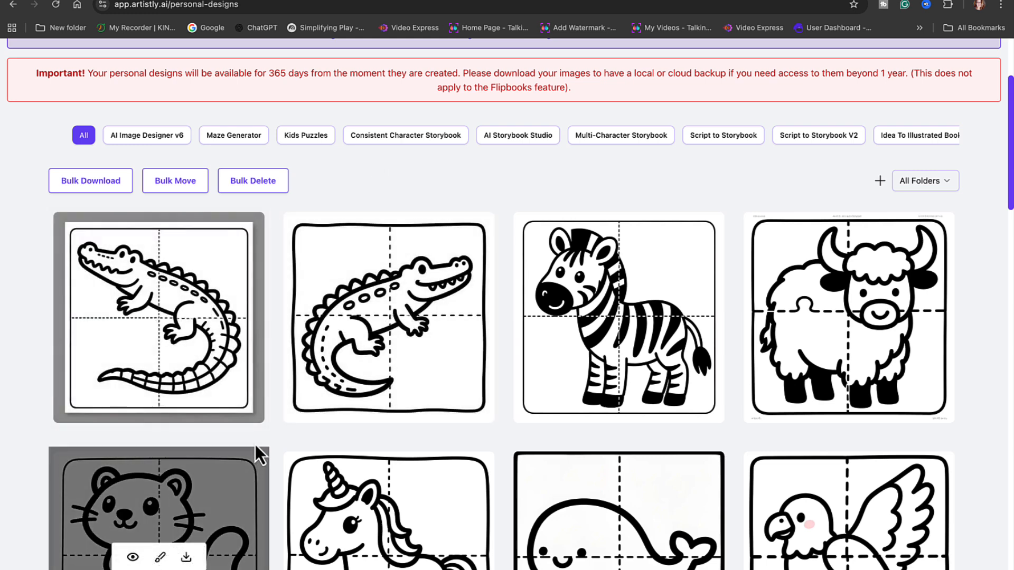
- Remove the earlier alligator puzzle design, the one facing right, from the personal designs
left_click(255, 445)
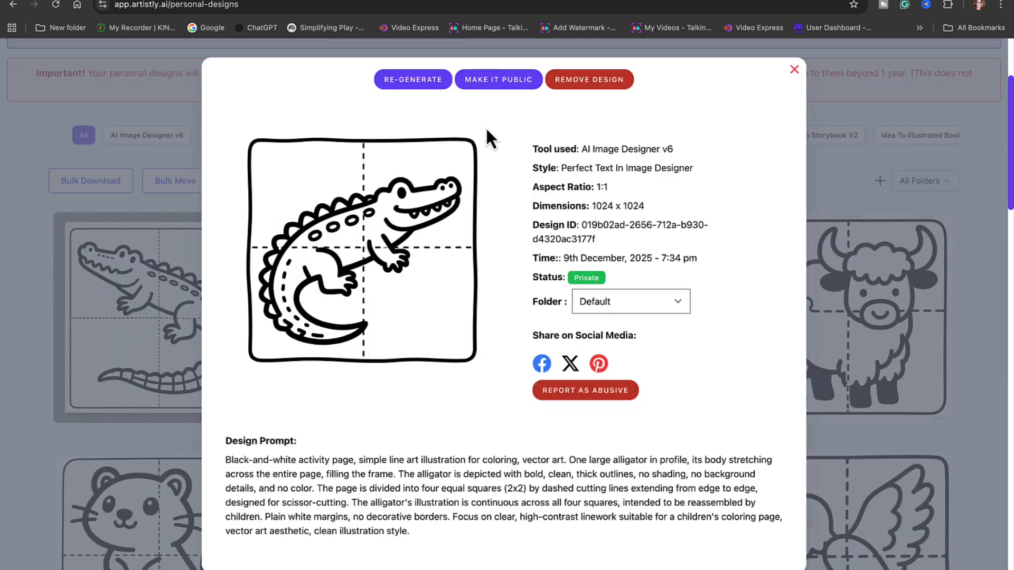
left_click(602, 78)
left_click(491, 132)
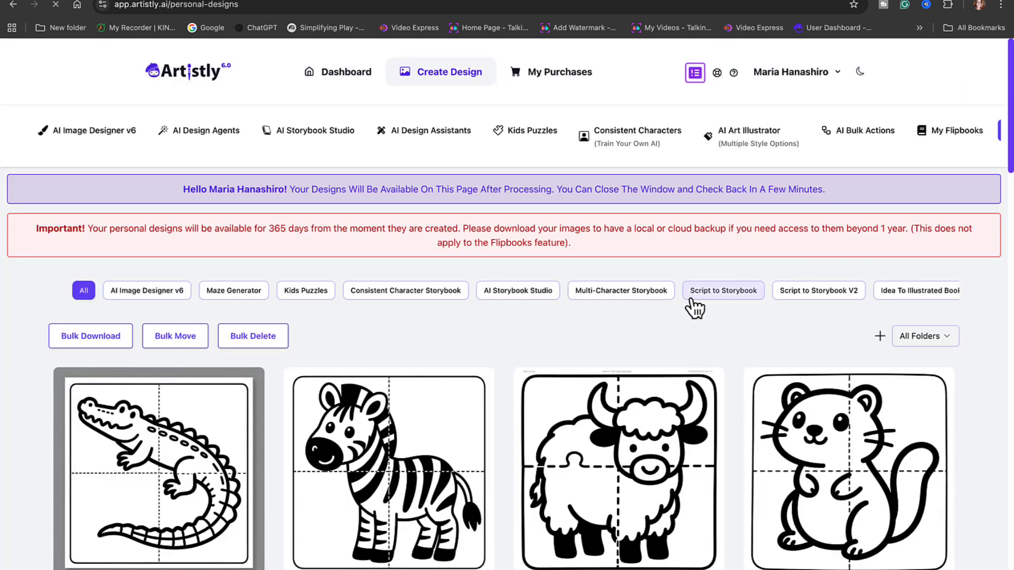
- Bulk download whole rows of animal puzzle designs, saving the archive as "puzzle 1" on the Desktop
left_click(108, 346)
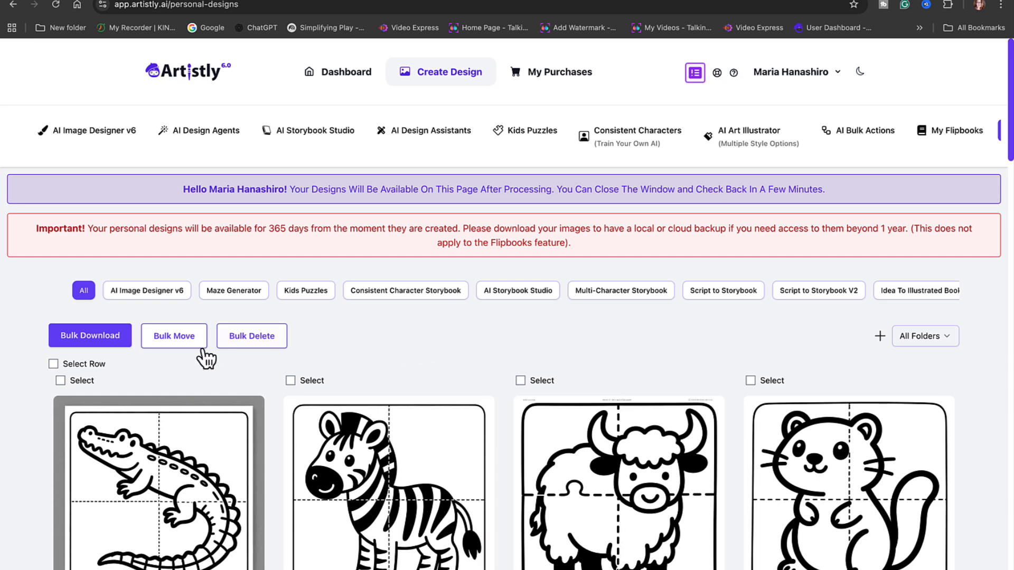
left_click(53, 363)
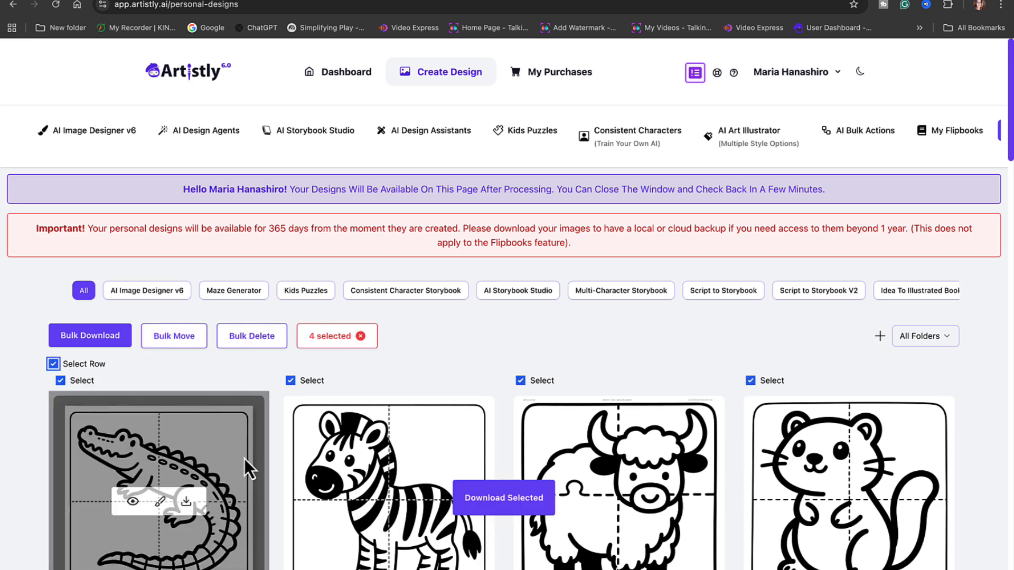
scroll(245, 458, "down", 4)
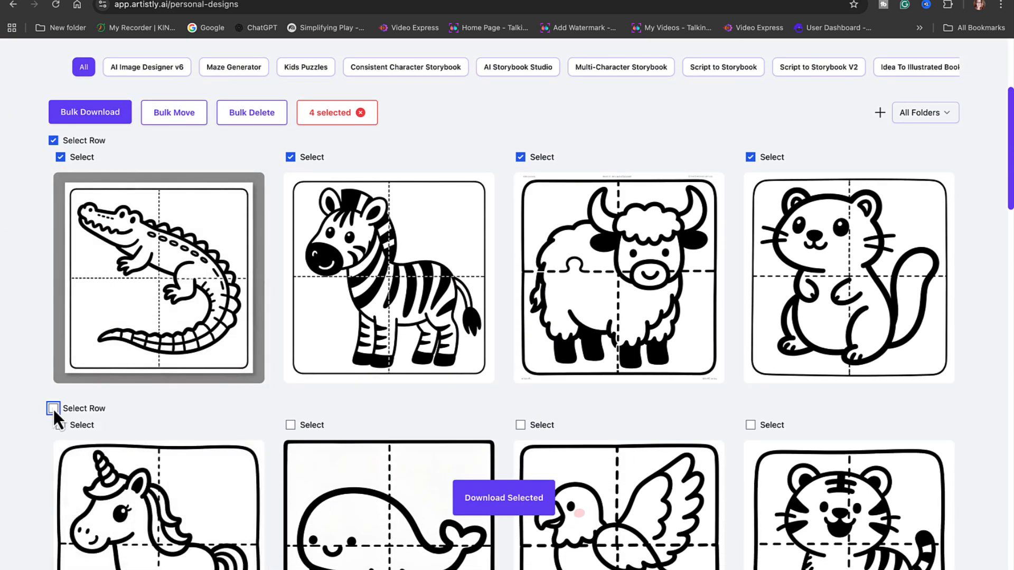
left_click(54, 408)
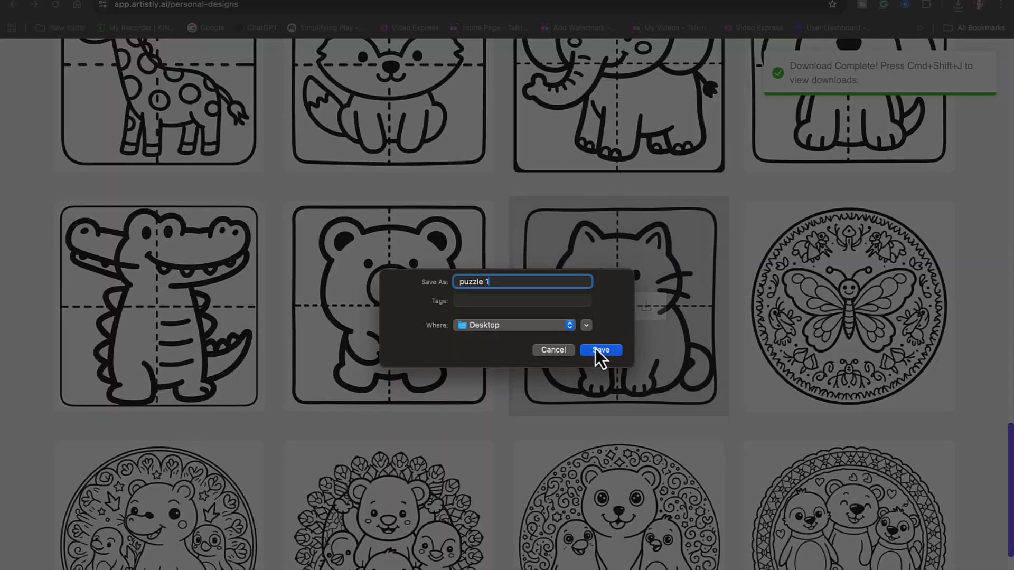
left_click(597, 350)
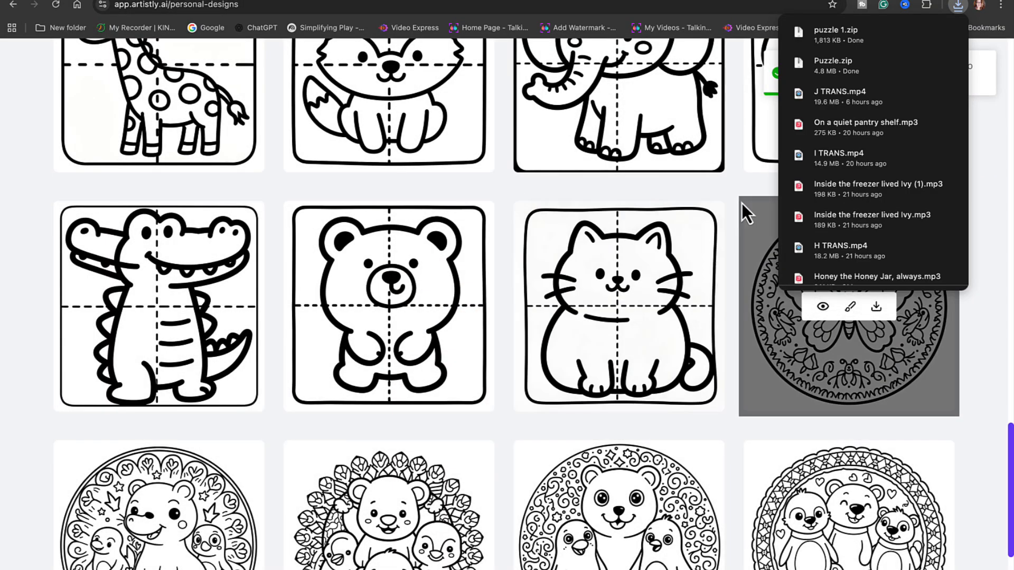
scroll(742, 204, "up", 9)
scroll(740, 201, "up", 1)
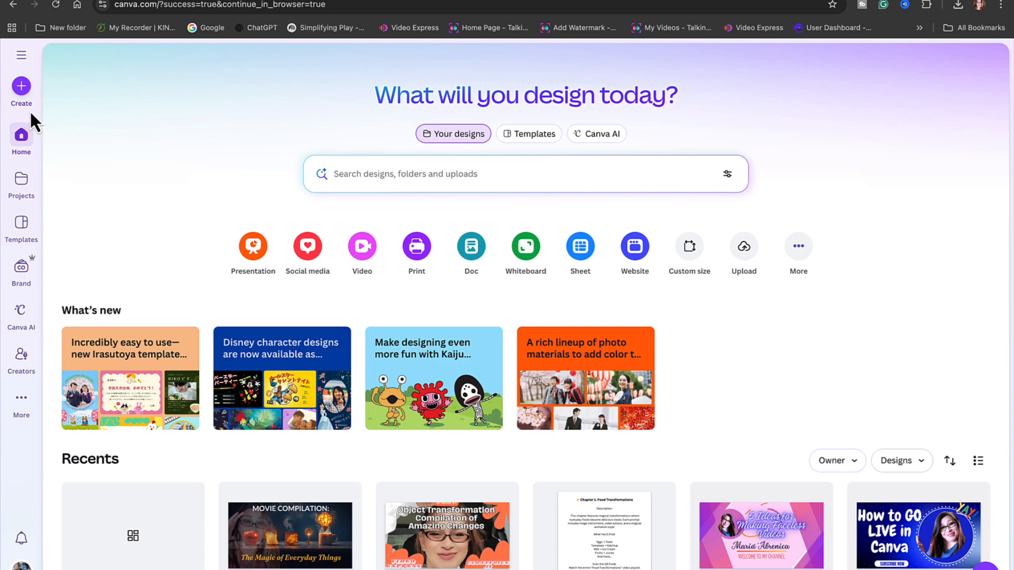
- In Canva, create a new custom-size design 8.5 in wide and 8.5 in high
left_click(21, 86)
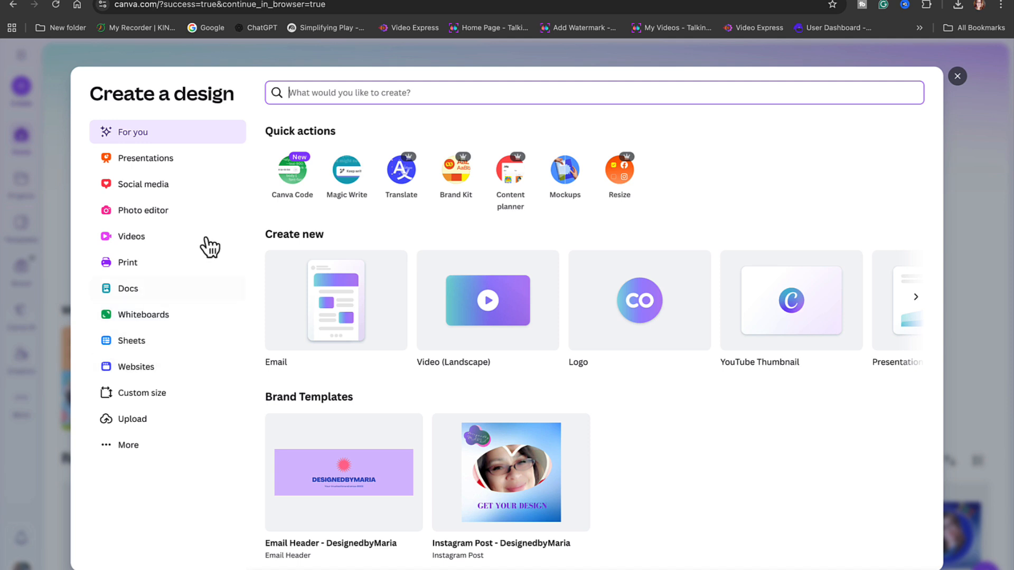
left_click(165, 408)
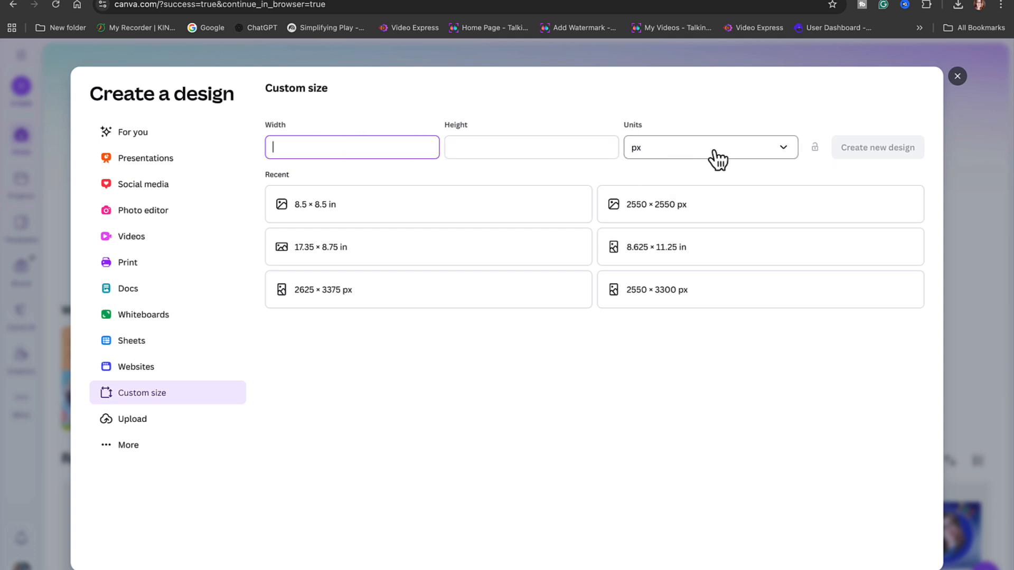
left_click(785, 160)
left_click(685, 204)
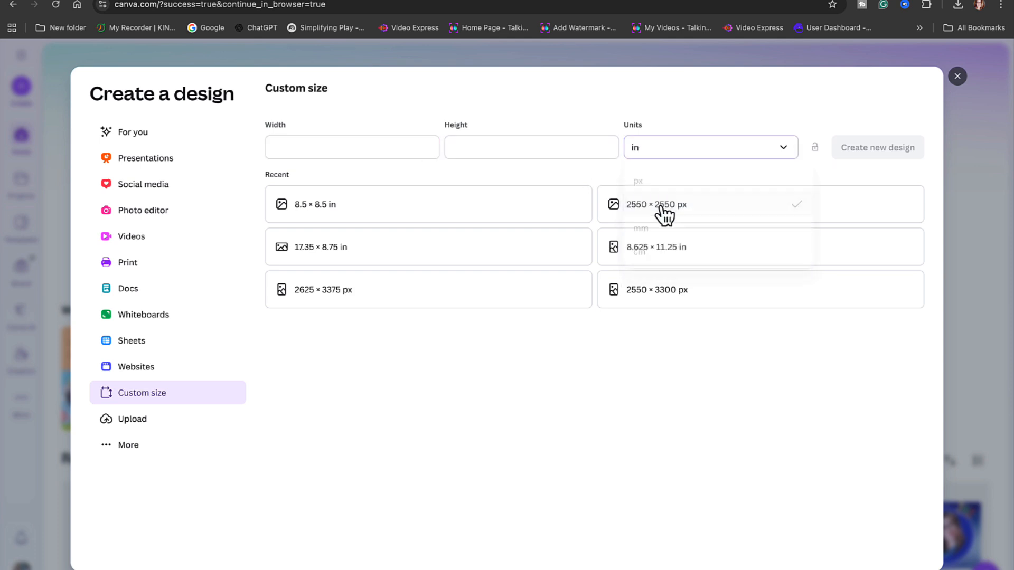
left_click(391, 145)
type("8.5")
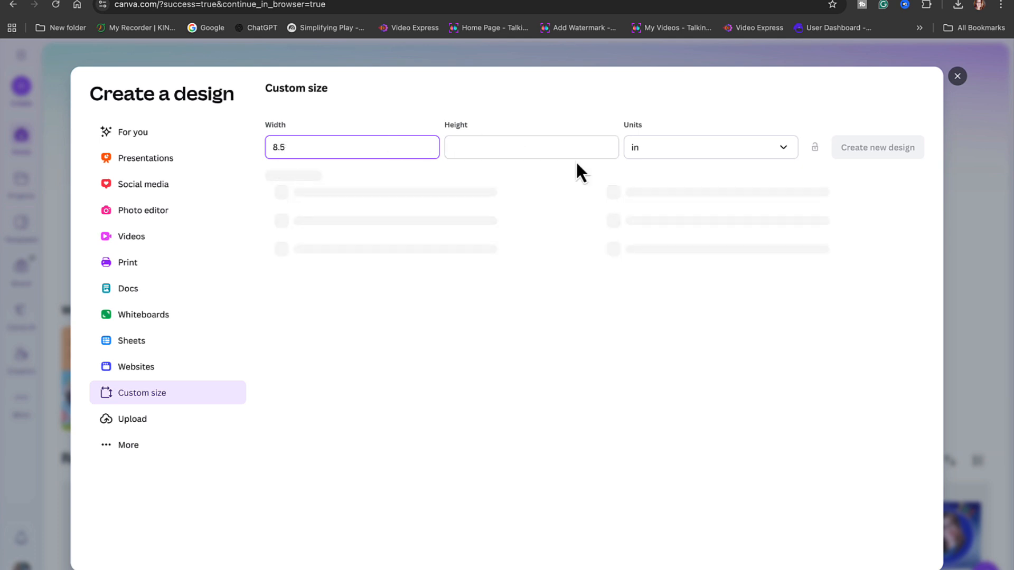
left_click(544, 150)
type("8.5")
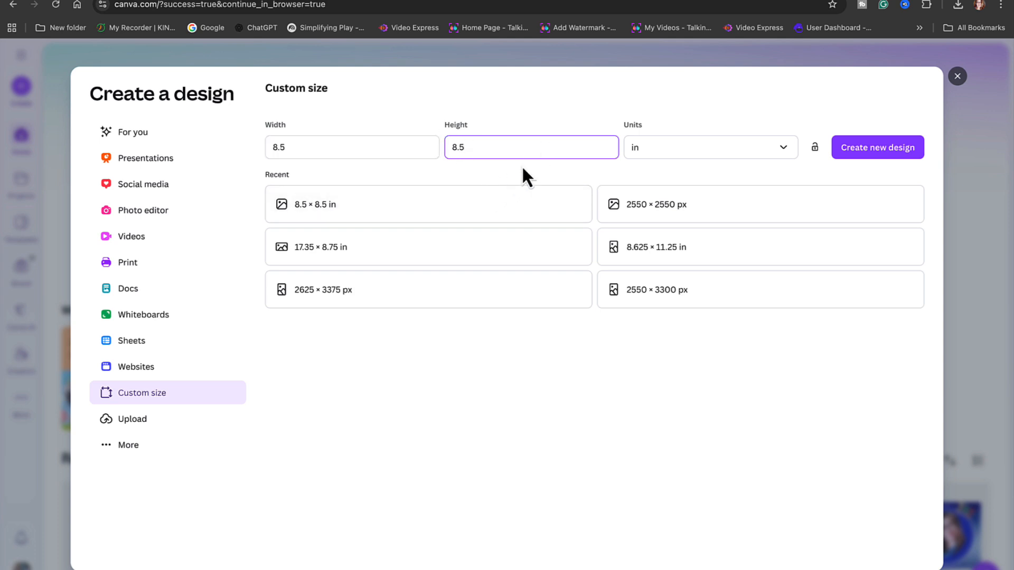
left_click(880, 150)
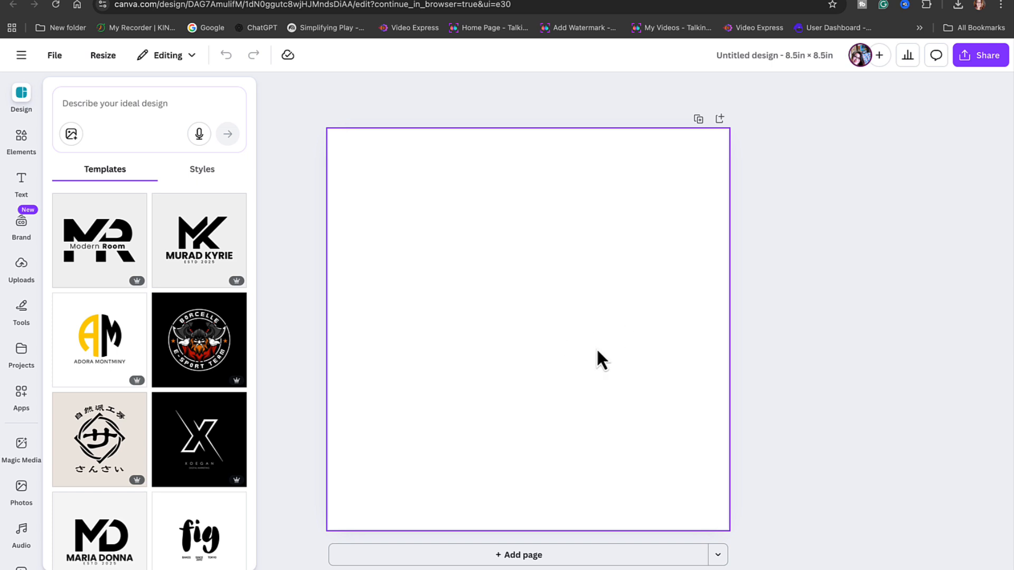
- Add a second page and upload the downloaded animal puzzle images to the design's uploads
left_click(21, 267)
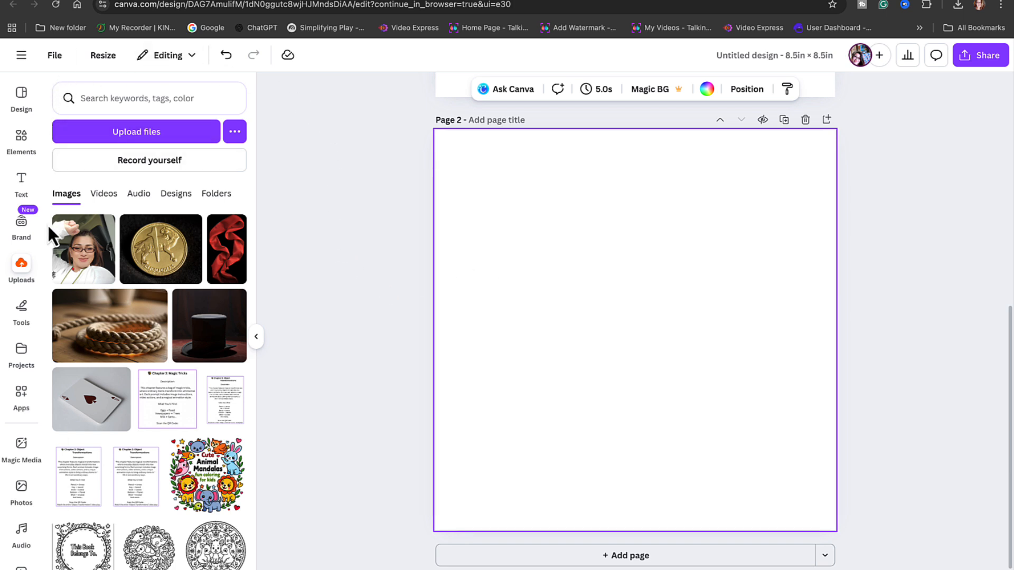
left_click(26, 282)
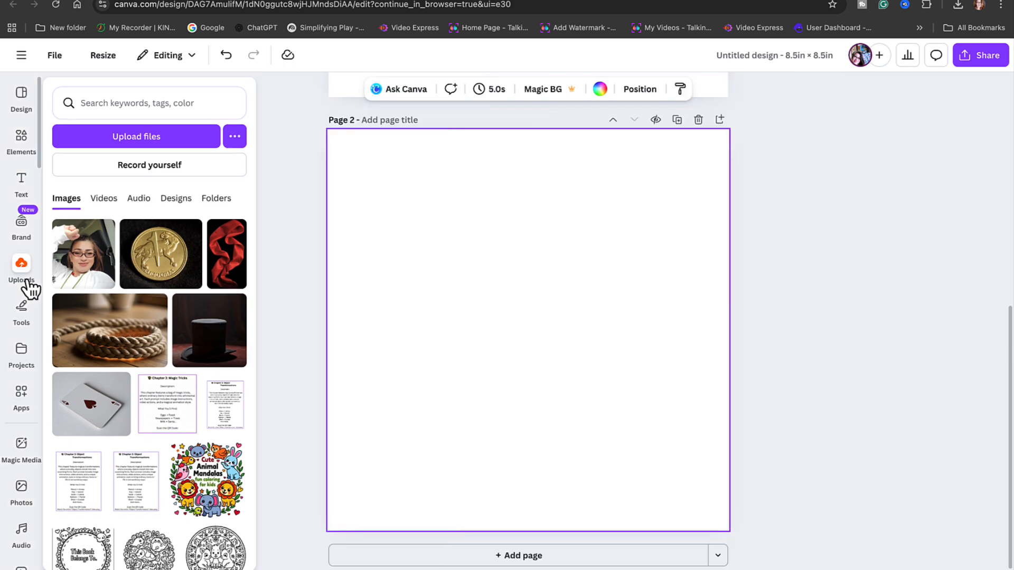
left_click(159, 138)
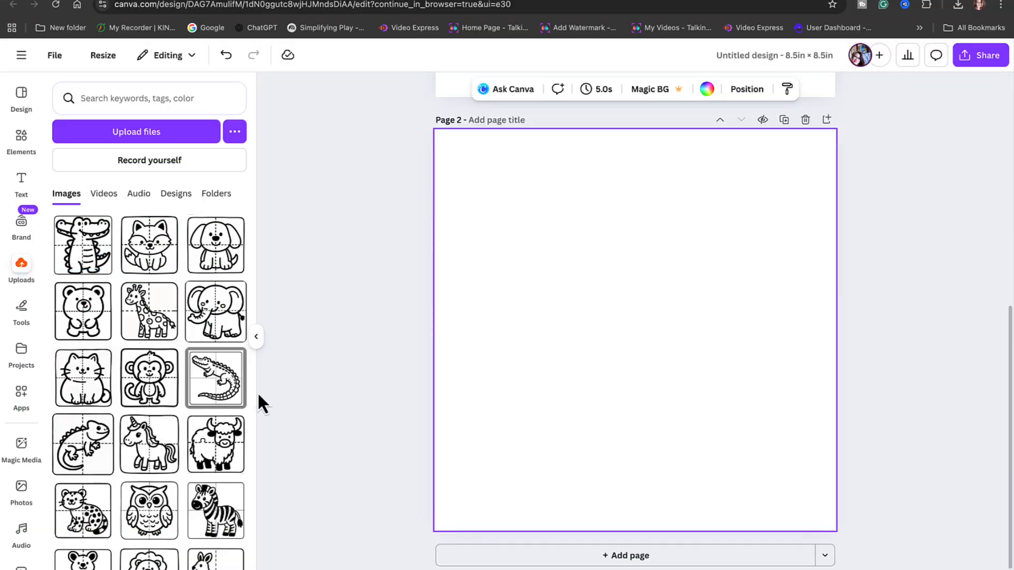
scroll(230, 407, "down", 5)
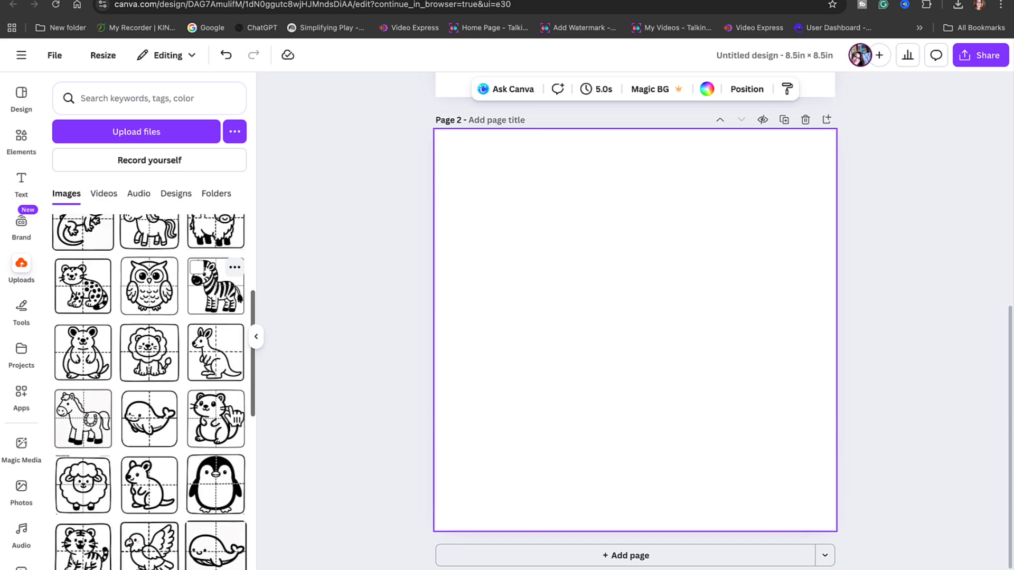
scroll(232, 418, "up", 5)
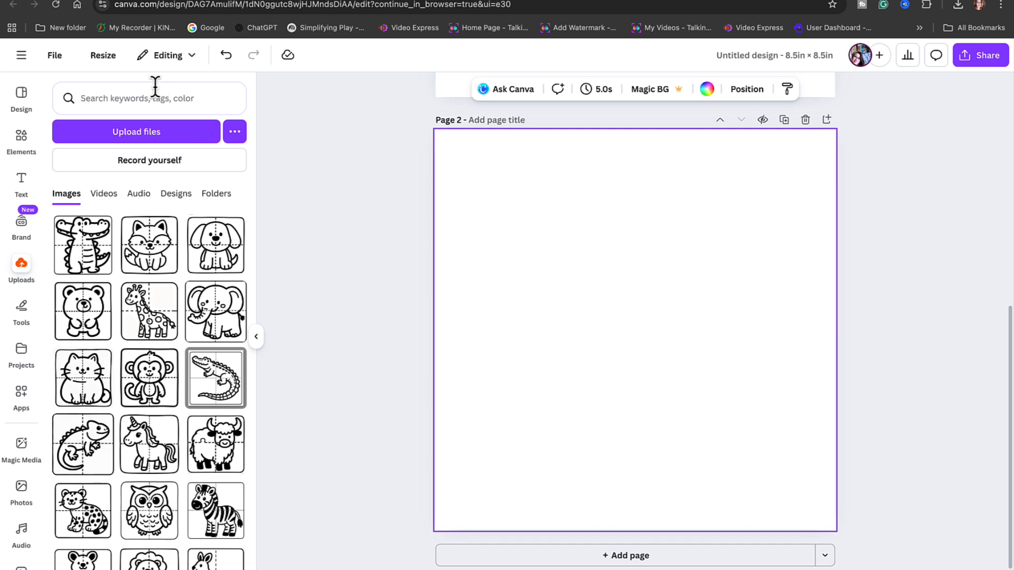
- Turn on the display of margins and print bleed for the design
left_click(102, 57)
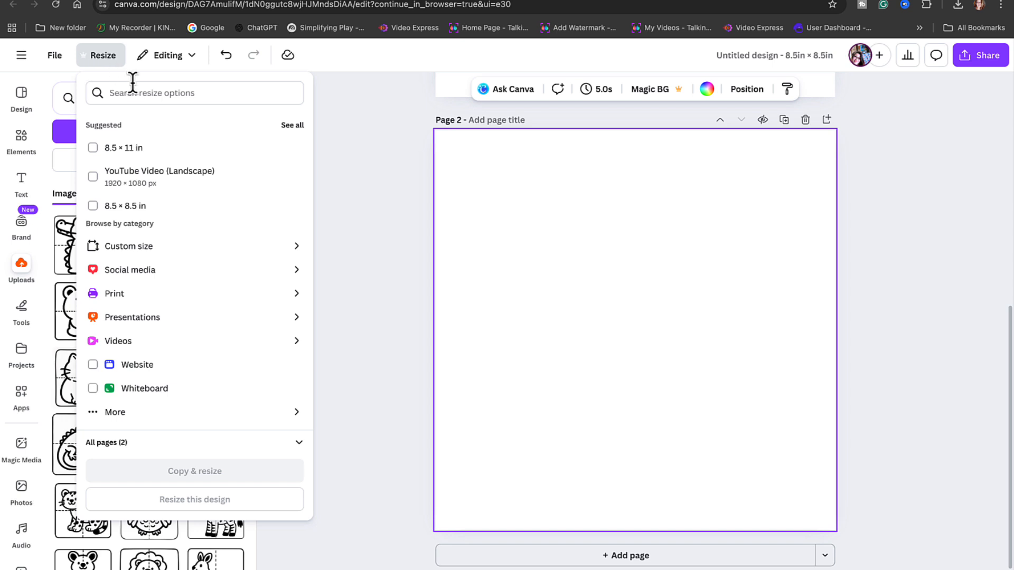
left_click(62, 64)
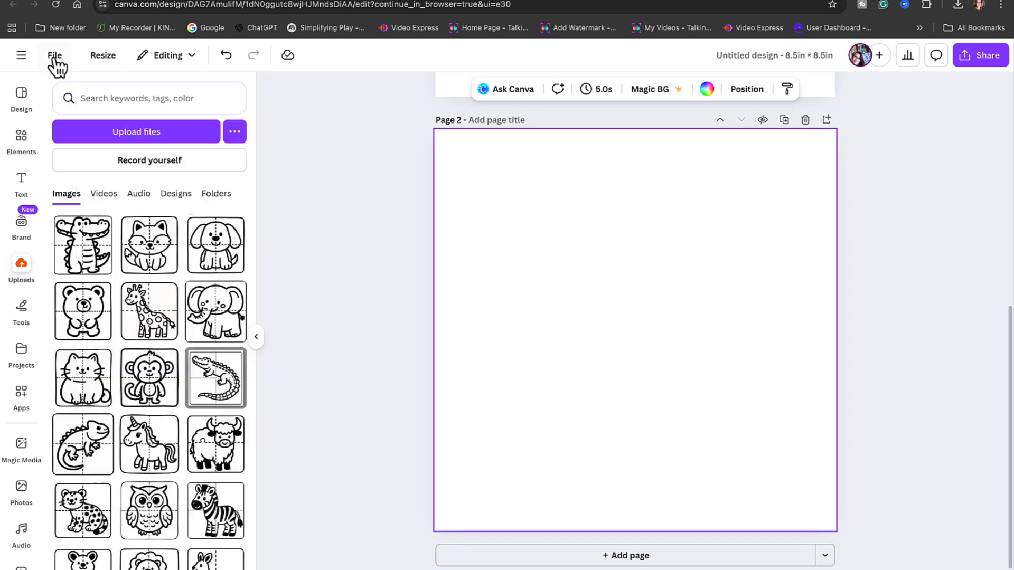
left_click(59, 55)
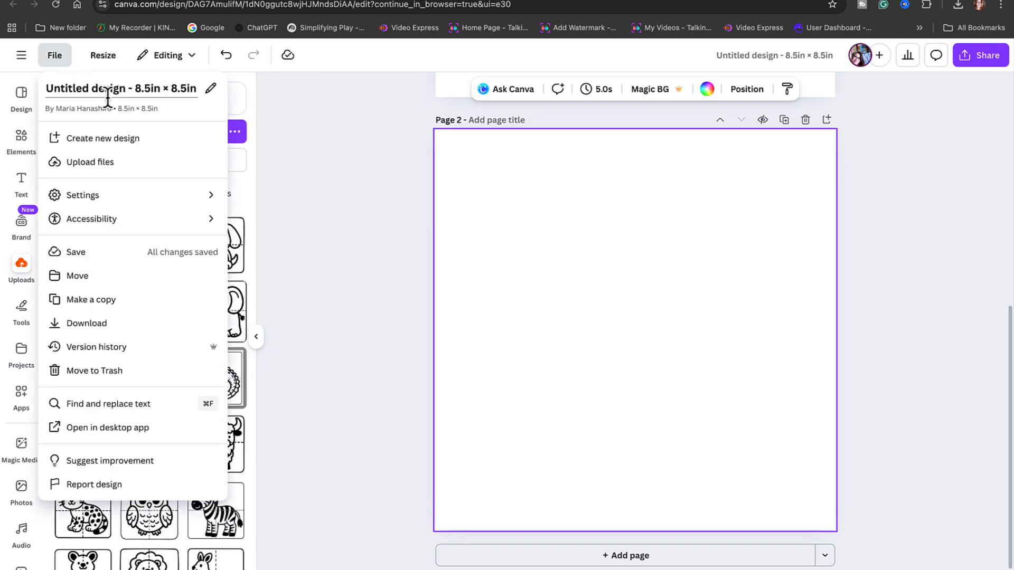
mouse_move(107, 197)
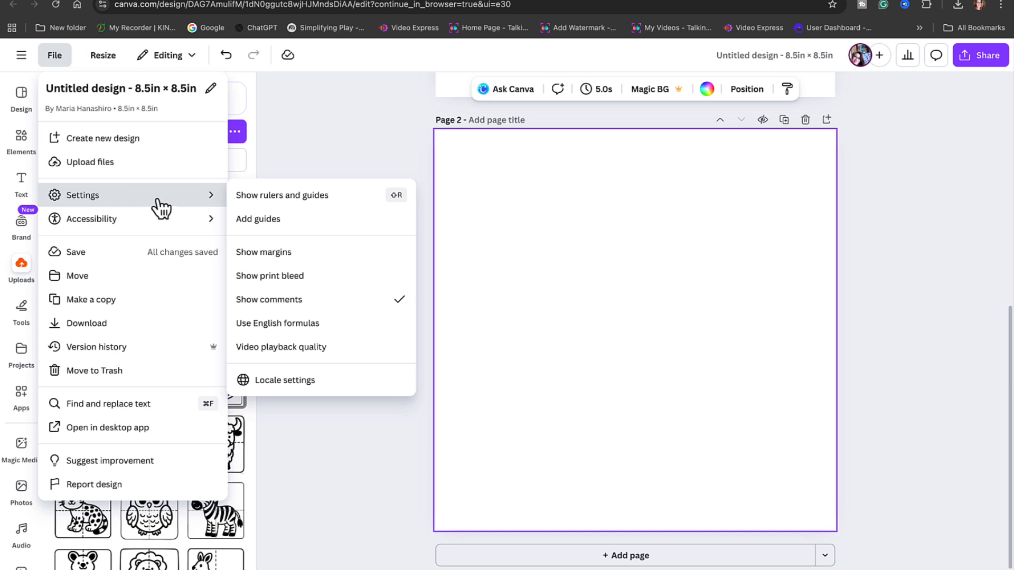
left_click(271, 255)
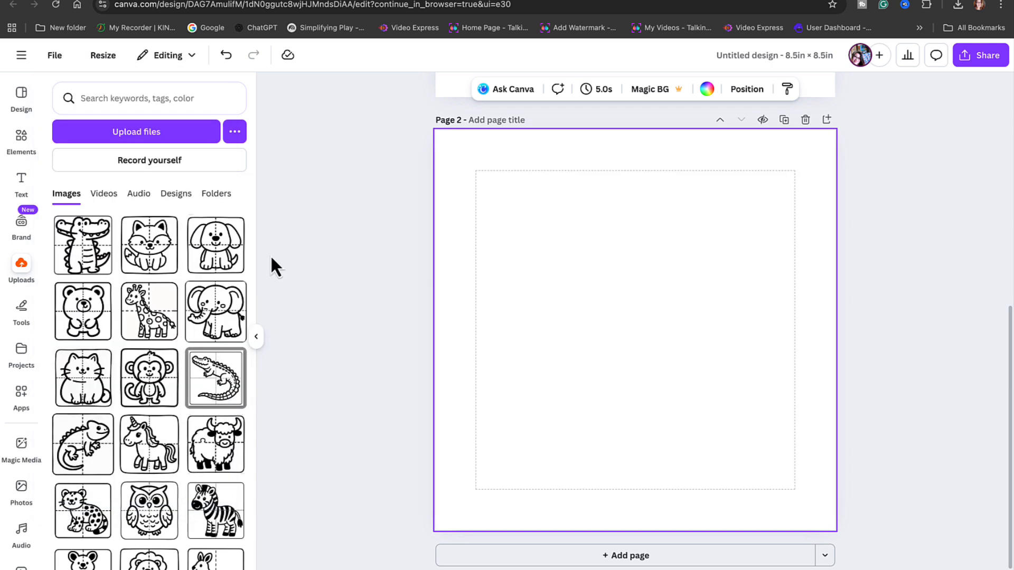
left_click(54, 58)
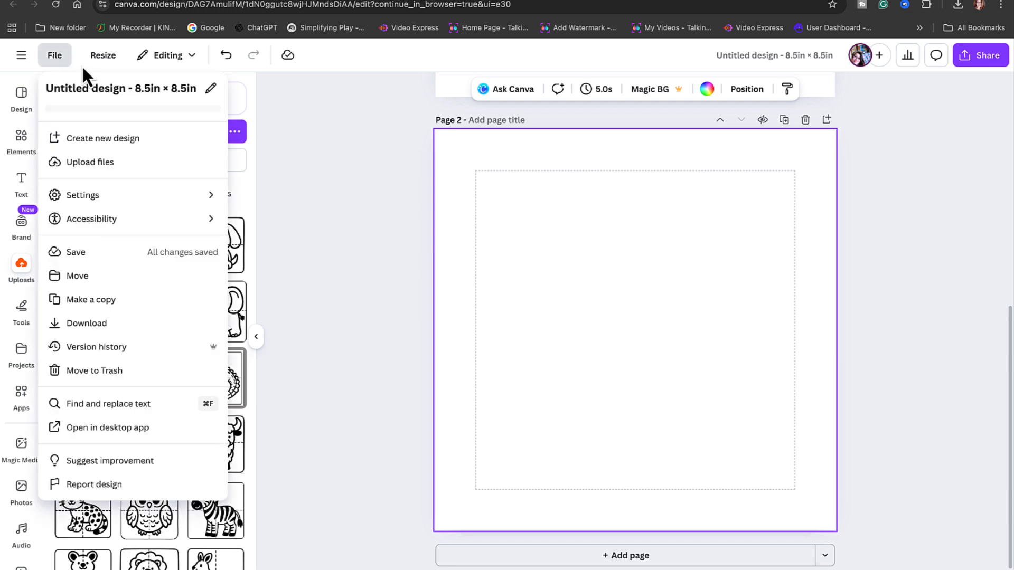
mouse_move(173, 205)
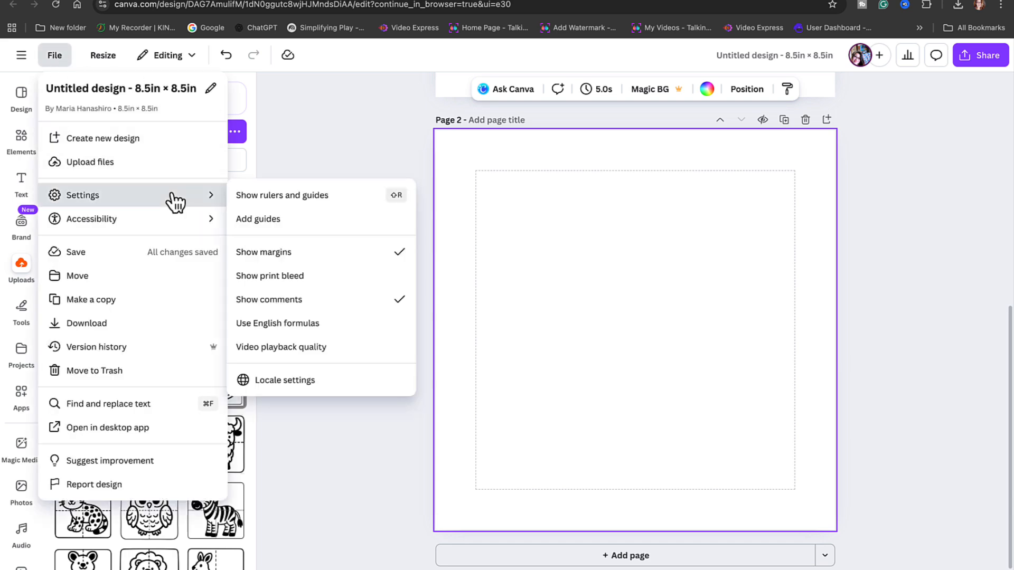
left_click(304, 276)
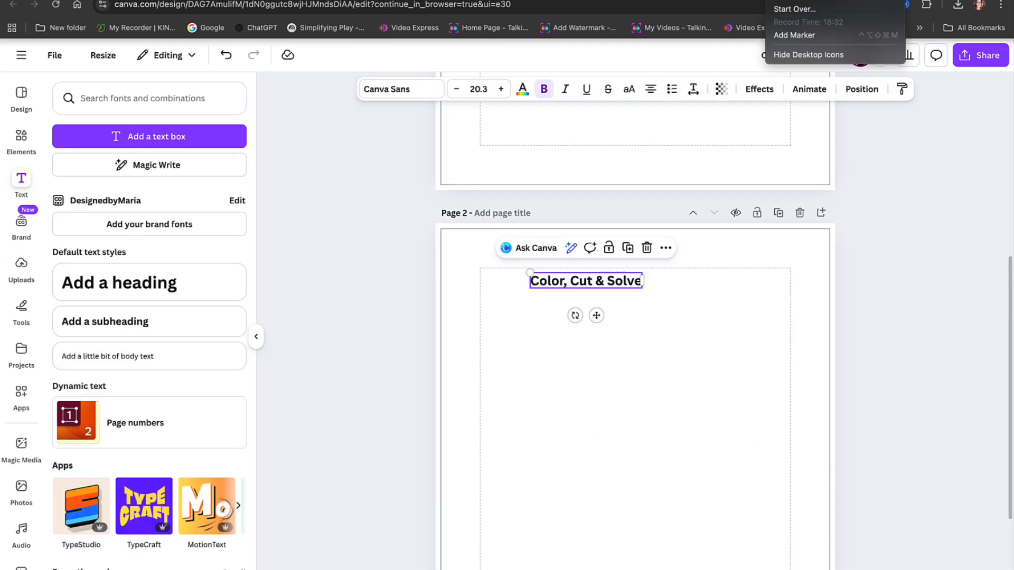
- Add a subheading reading "Aa is for Alligator" to page 2
left_click(794, 3)
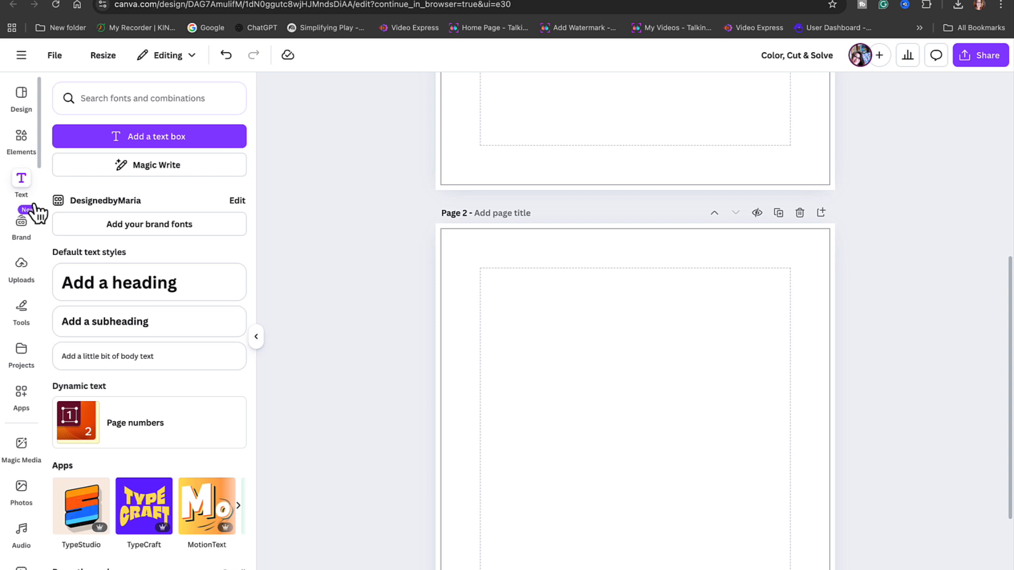
left_click(125, 320)
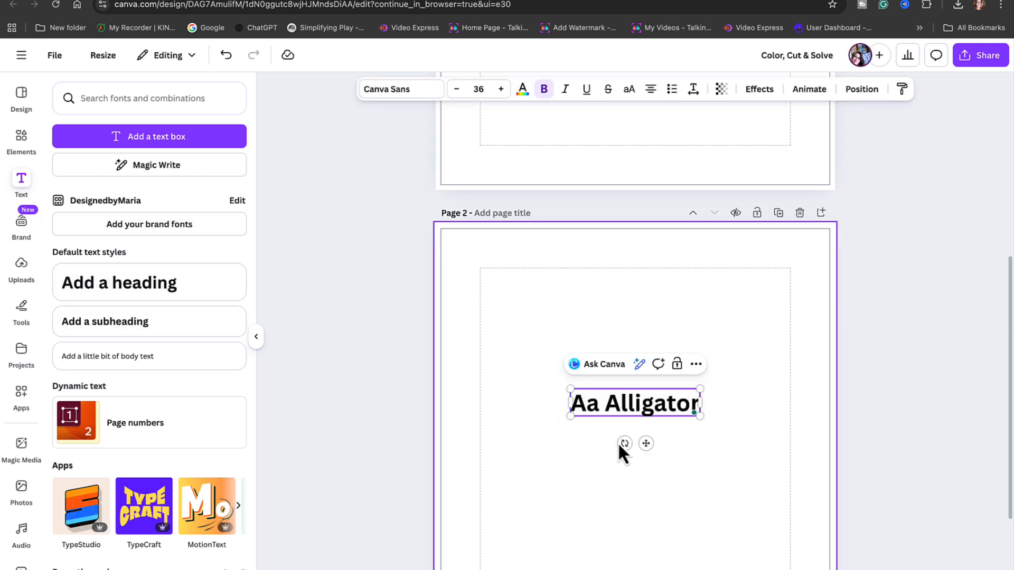
left_click(602, 406)
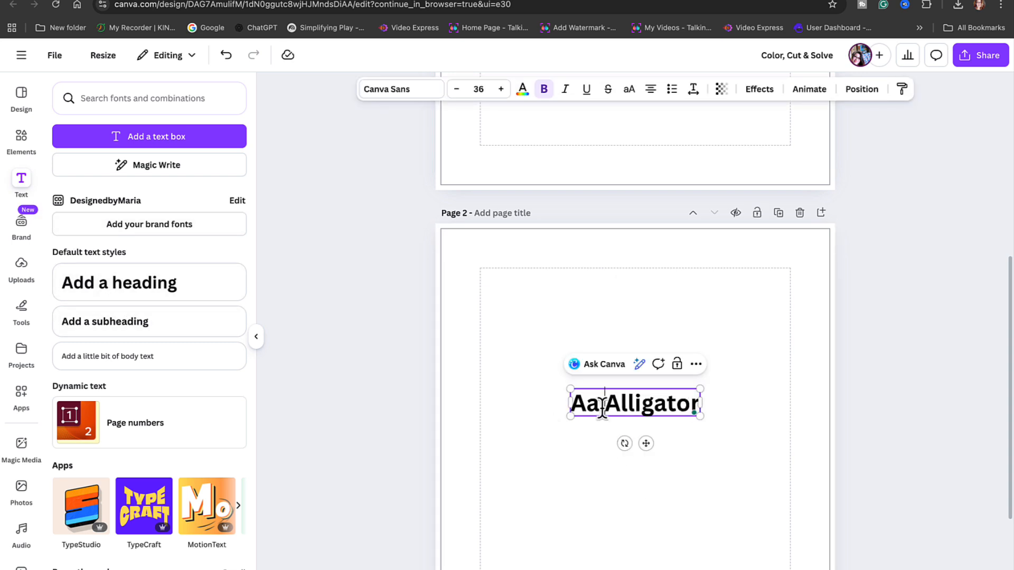
type("is for")
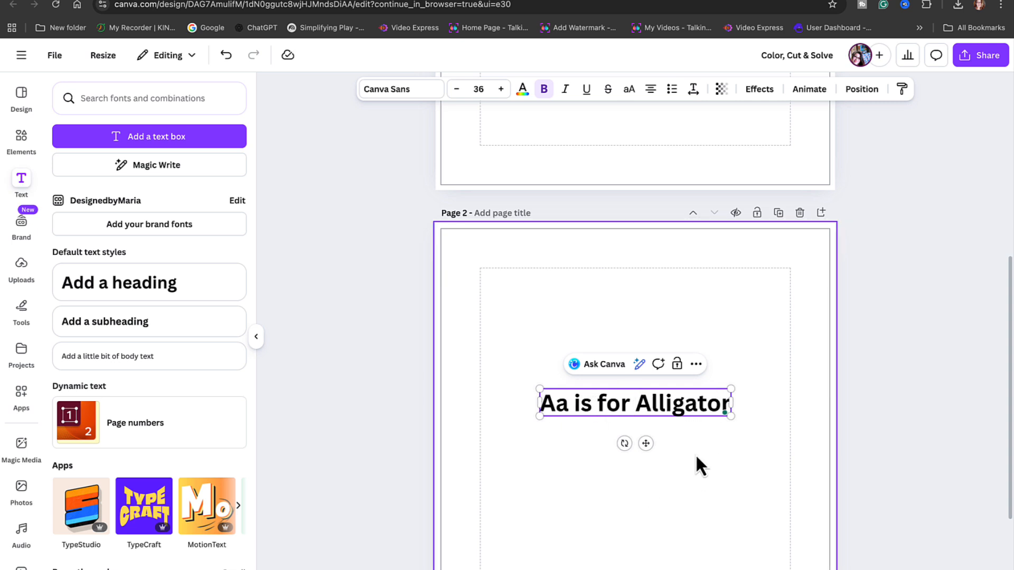
key("Escape")
- Set the alligator caption's font size to 24 and place it centered just above the bottom margin of page 2
left_click_drag(675, 411, 685, 455)
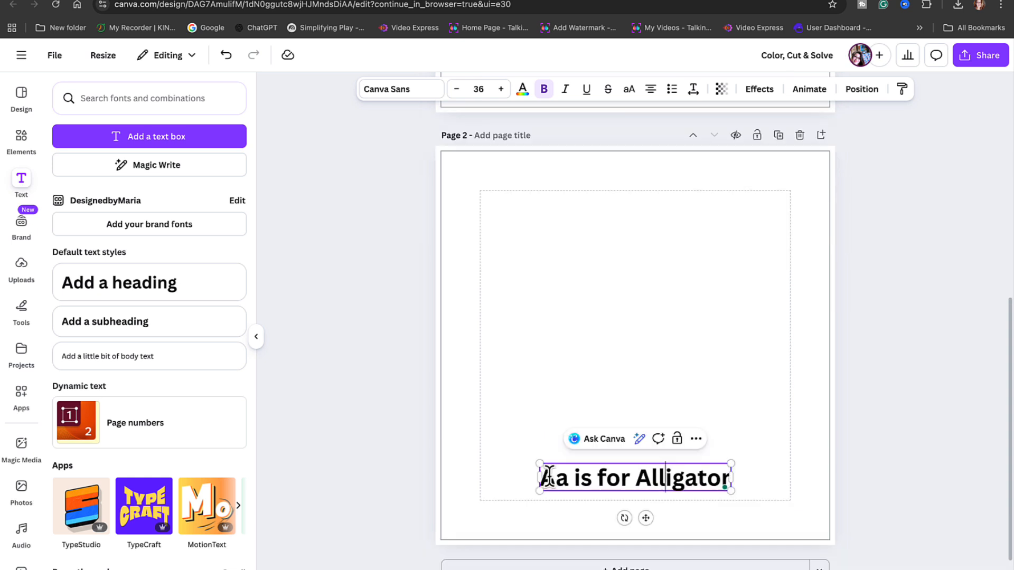
left_click_drag(542, 478, 724, 491)
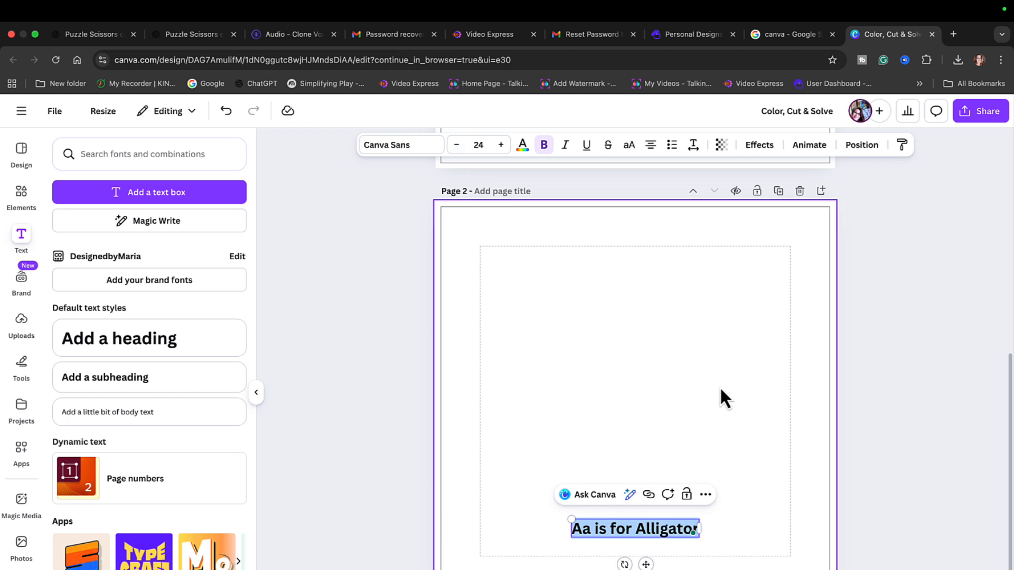
left_click(719, 449)
left_click_drag(677, 530, 677, 547)
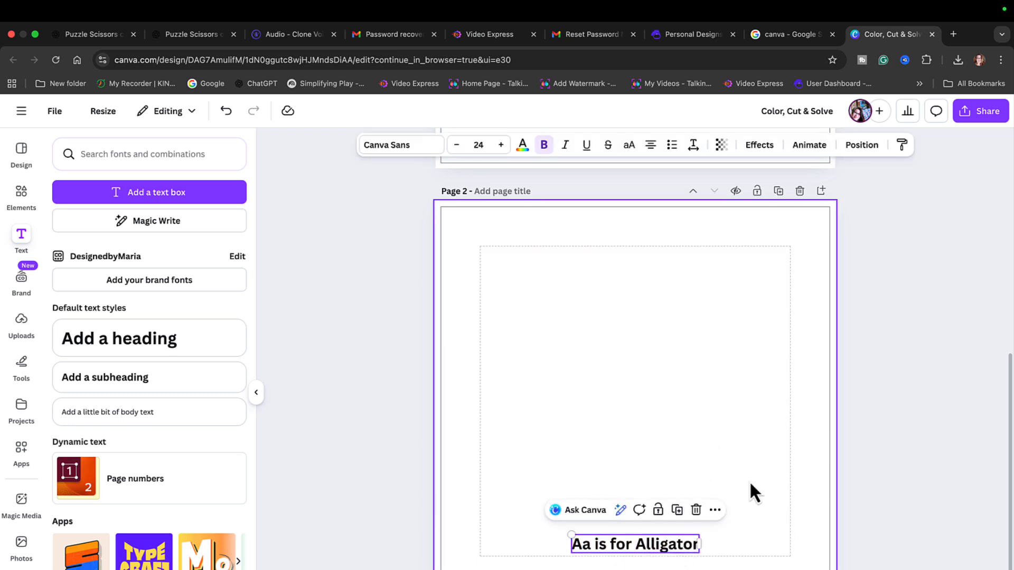
left_click(716, 449)
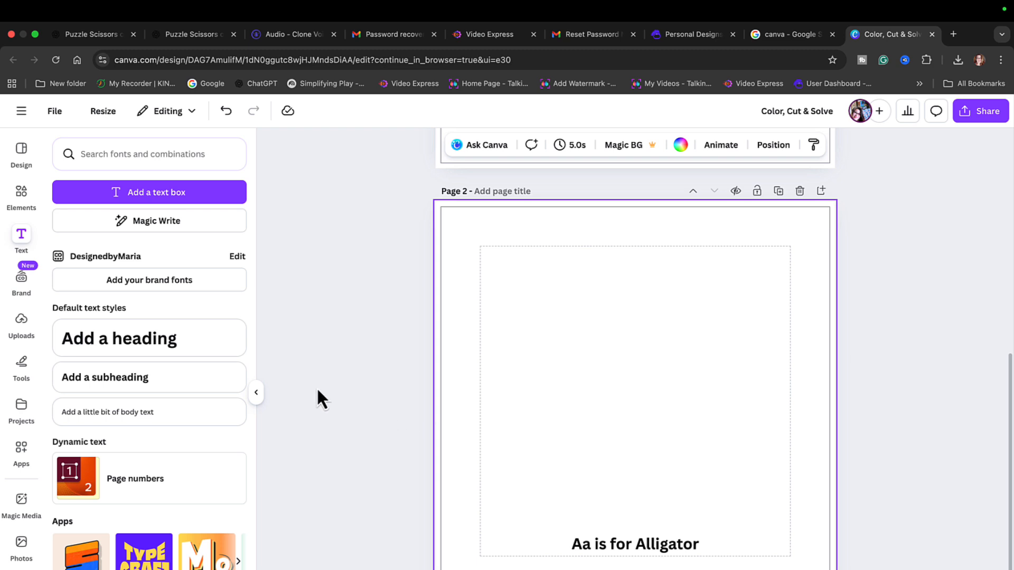
- Place the gray-bordered alligator puzzle from the uploads on page 2 and undo a first background removal
left_click(21, 323)
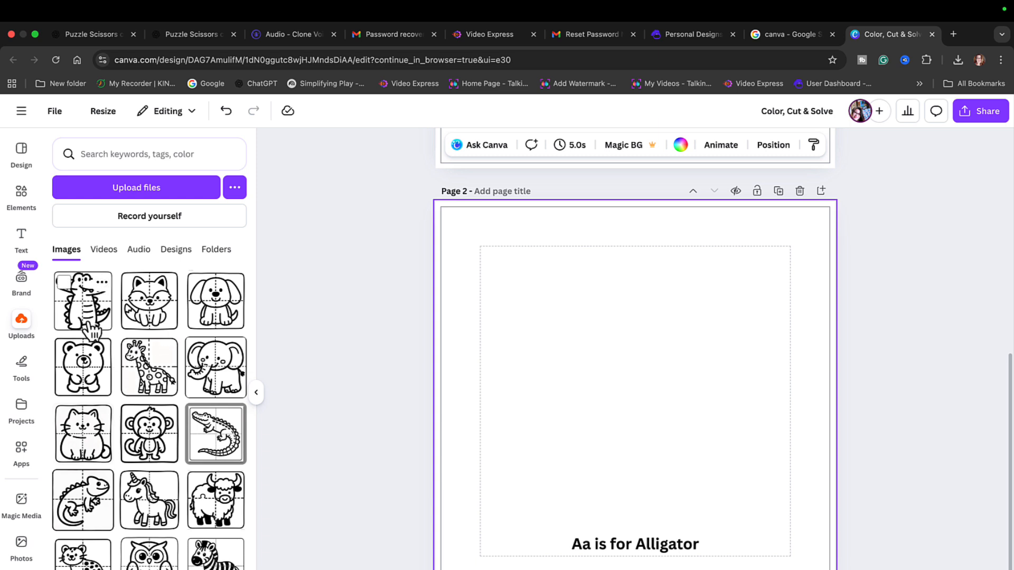
left_click(217, 422)
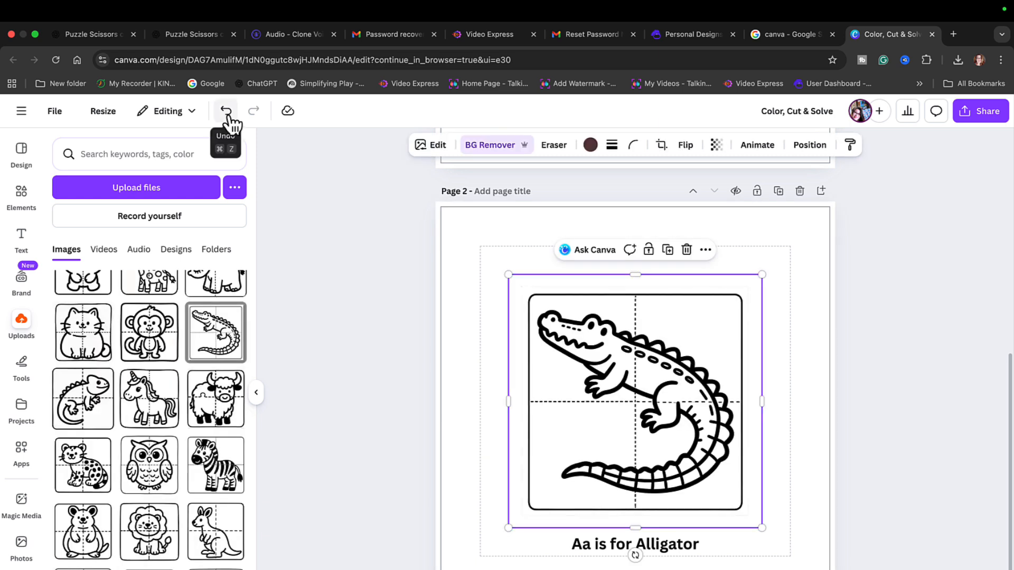
left_click(226, 112)
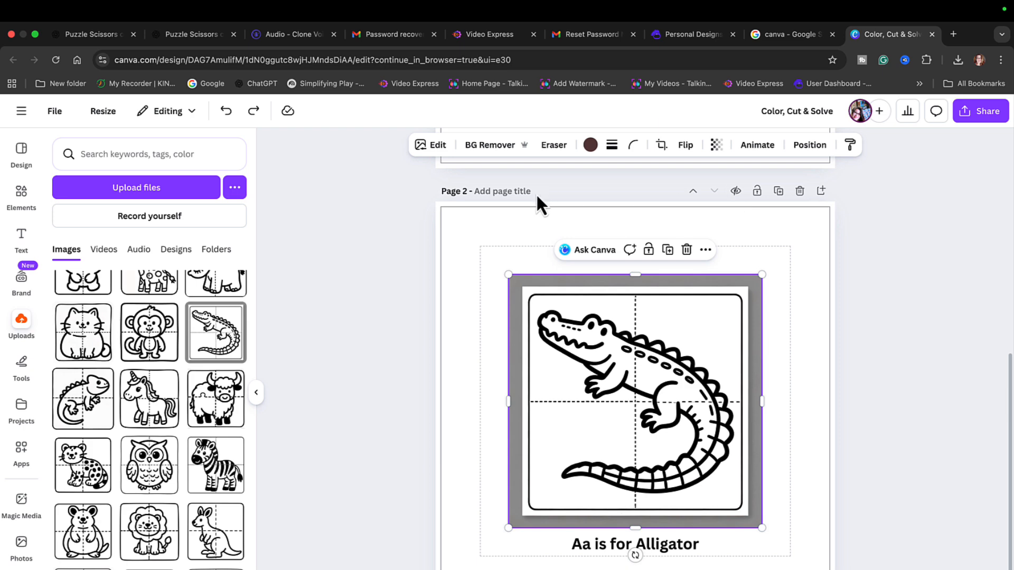
- Remove the alligator picture's gray background and crop the picture freeform to the puzzle's outline
left_click(495, 150)
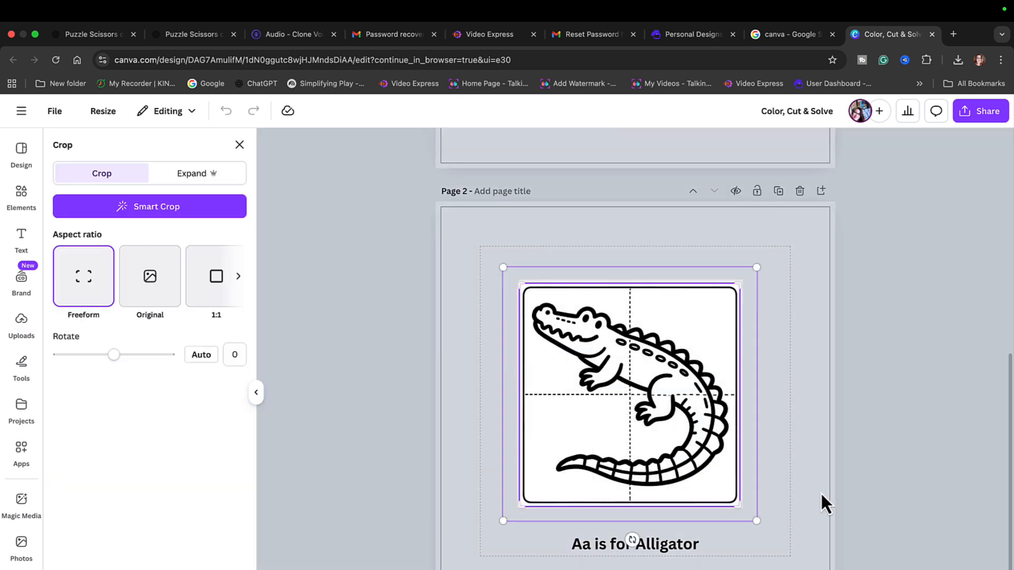
left_click(889, 486)
left_click(807, 516)
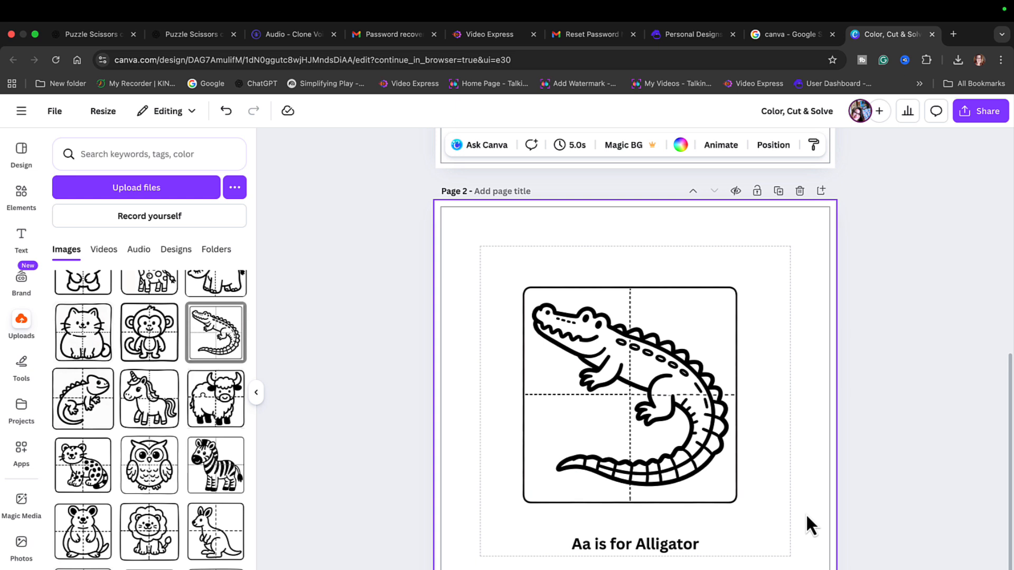
- Enlarge the alligator puzzle to nearly fill the margins of page 2 and move the caption to the top margin
left_click(658, 459)
left_click_drag(658, 428, 615, 387)
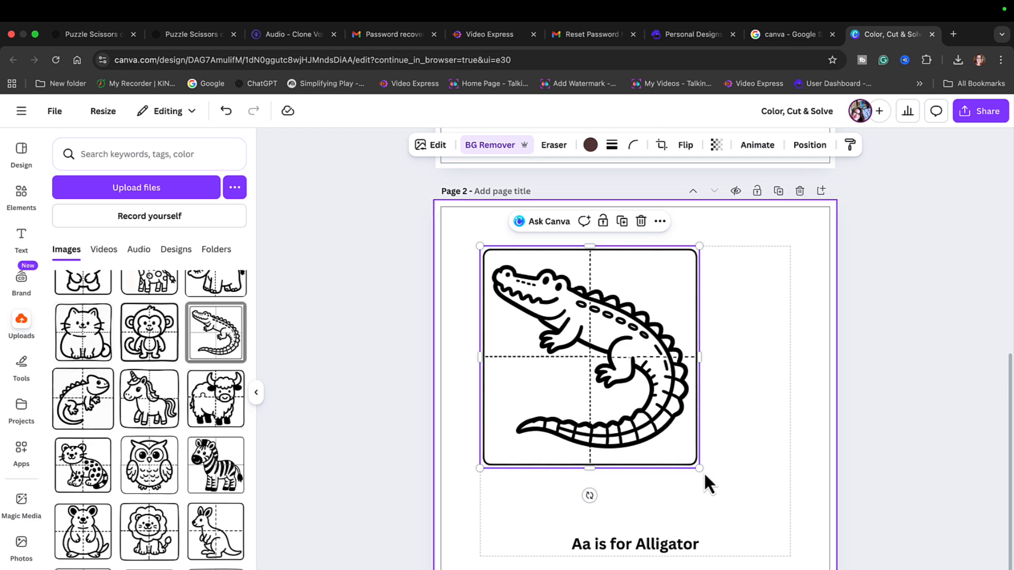
left_click_drag(699, 468, 784, 549)
left_click_drag(672, 542, 595, 530)
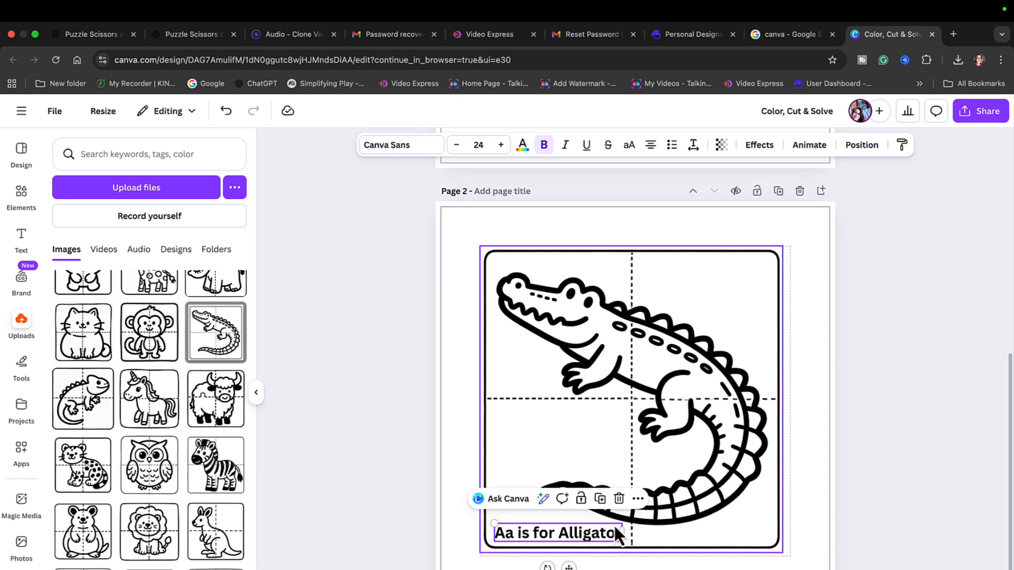
left_click_drag(572, 534, 665, 261)
left_click(866, 299)
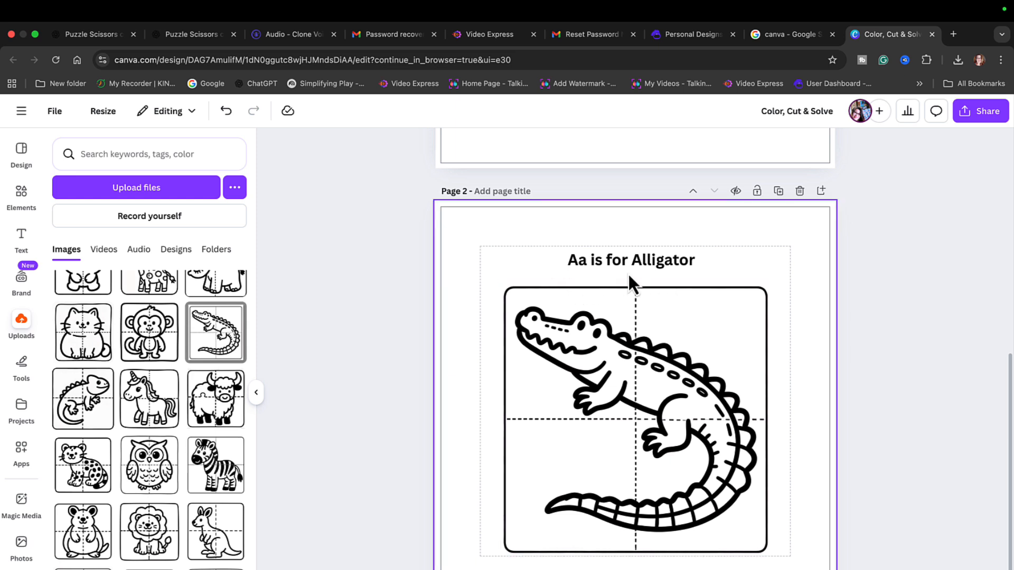
- Fit the alligator puzzle slightly larger beneath the caption, centered between the side margins and resting on the bottom margin
left_click(645, 299)
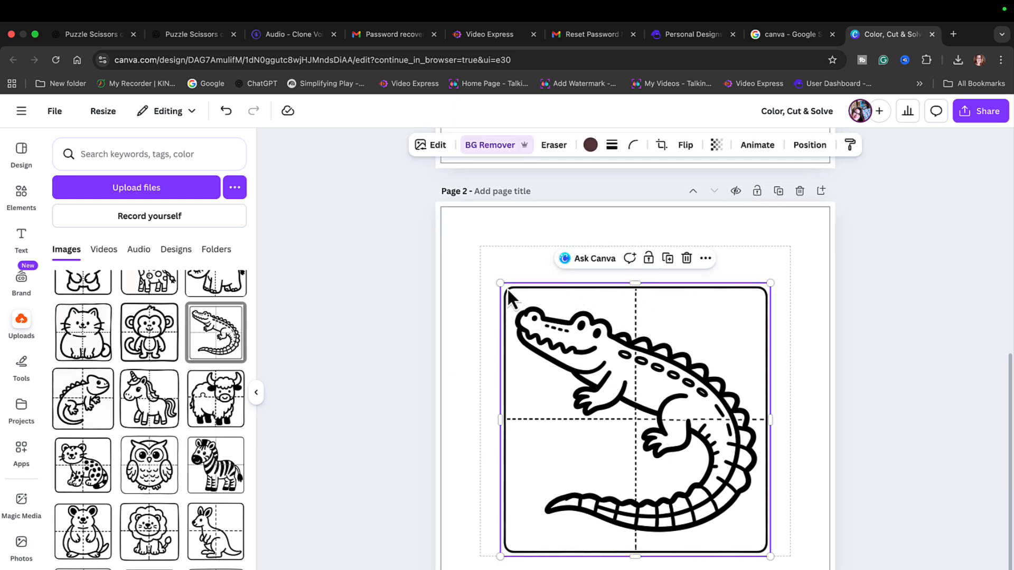
key("super+z")
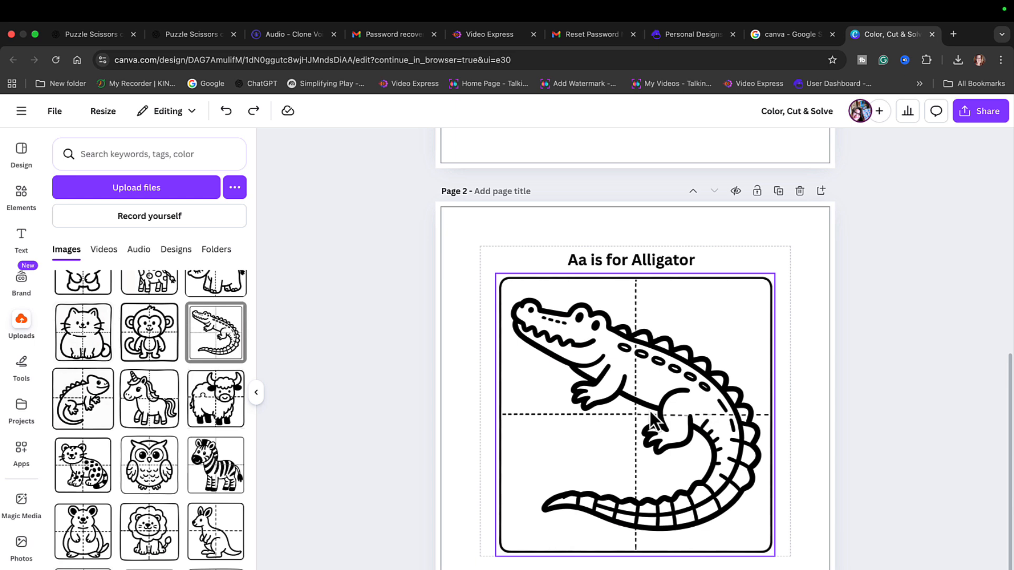
left_click_drag(651, 412, 651, 413)
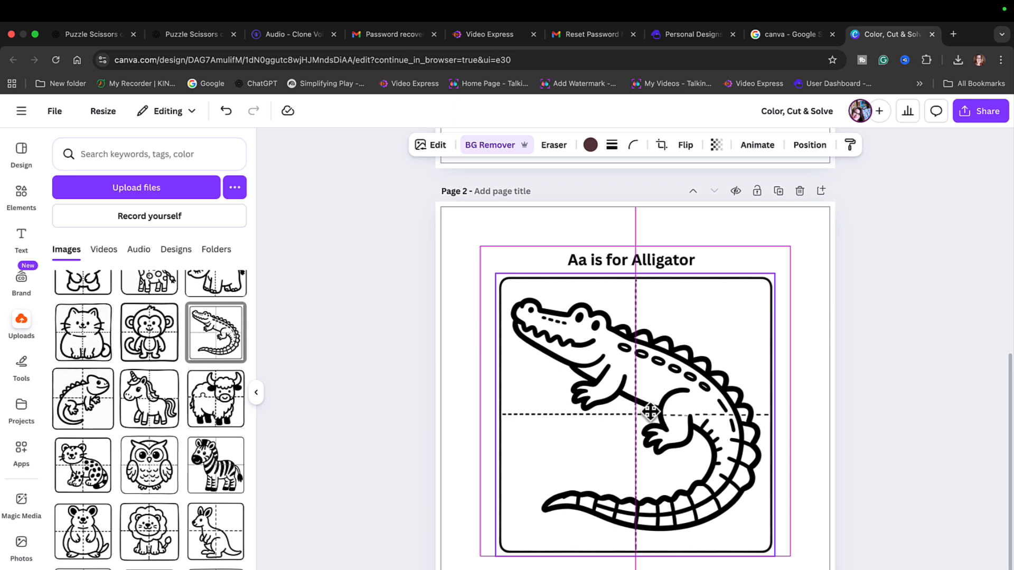
left_click(866, 422)
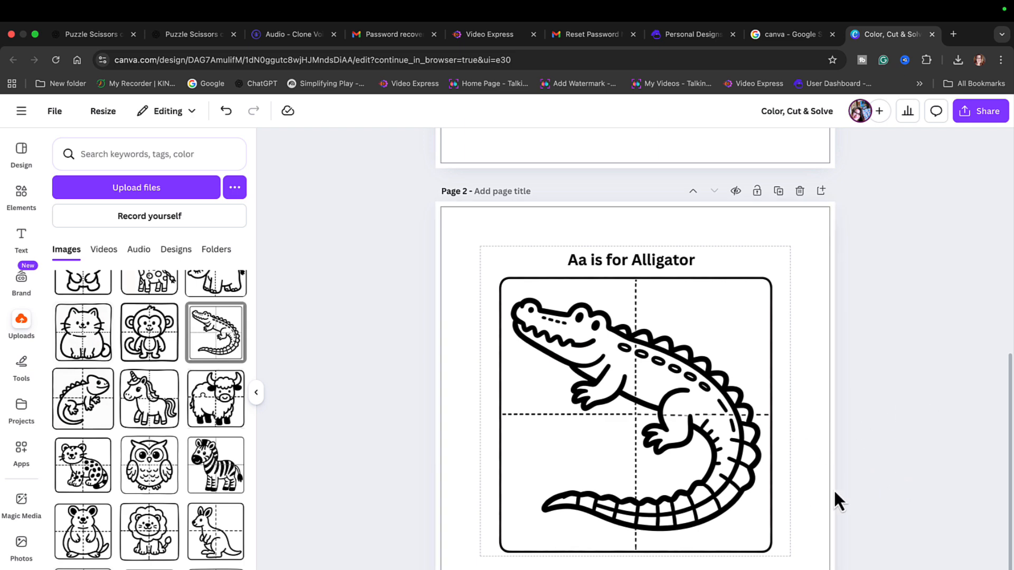
- Add a blank third page after the alligator page and return to page 2
key("ctrl+Return")
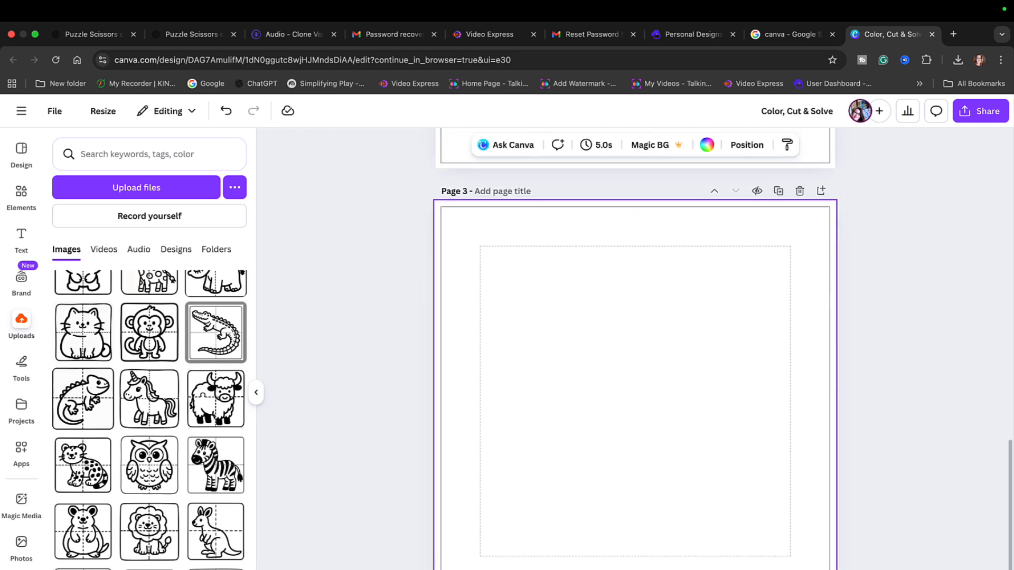
scroll(707, 397, "up", 10)
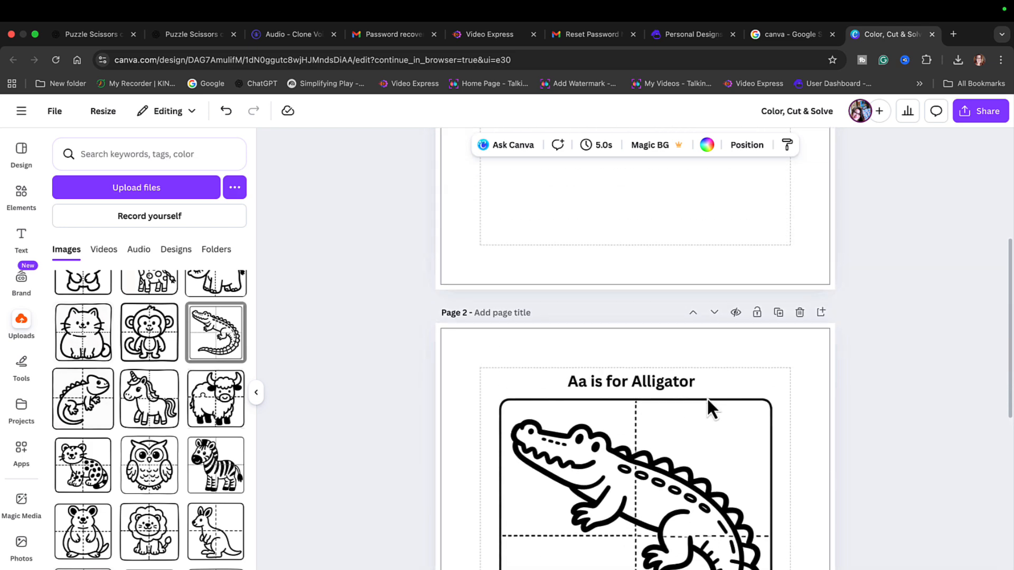
- Add a blank fourth page after the empty page 3 that follows the alligator puzzle
scroll(706, 397, "down", 8)
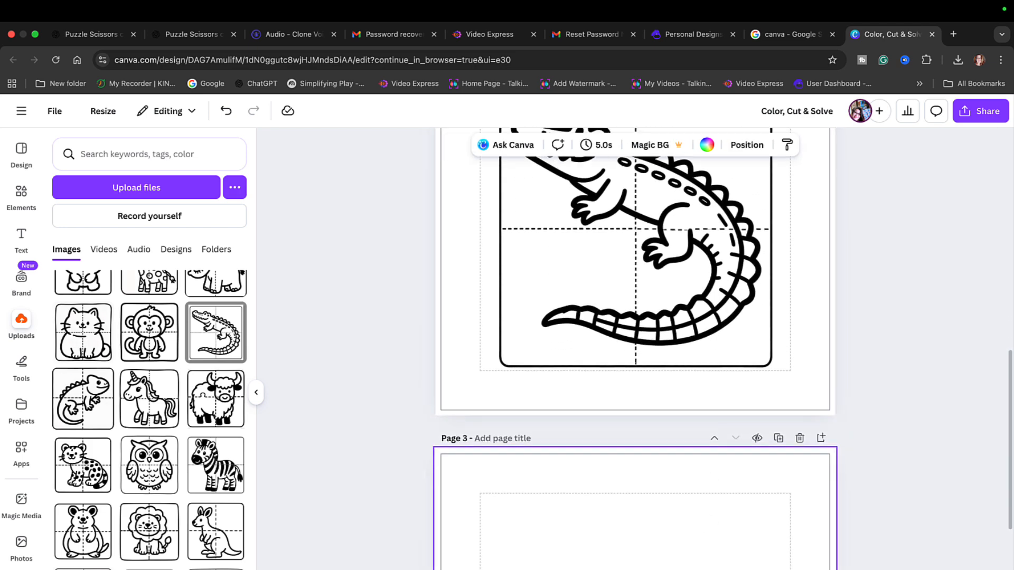
scroll(719, 403, "up", 3)
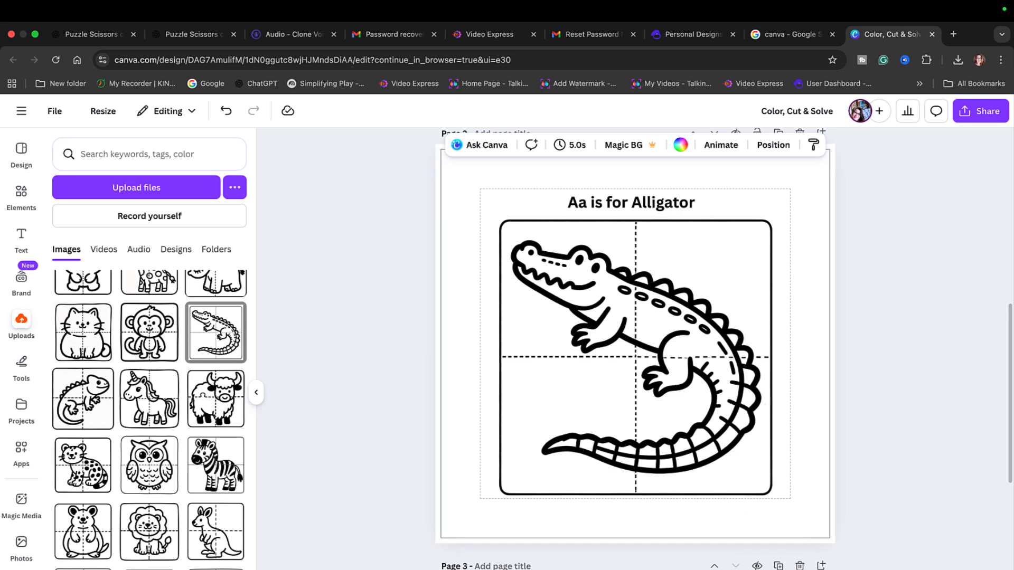
scroll(726, 505, "down", 2)
scroll(722, 339, "down", 1)
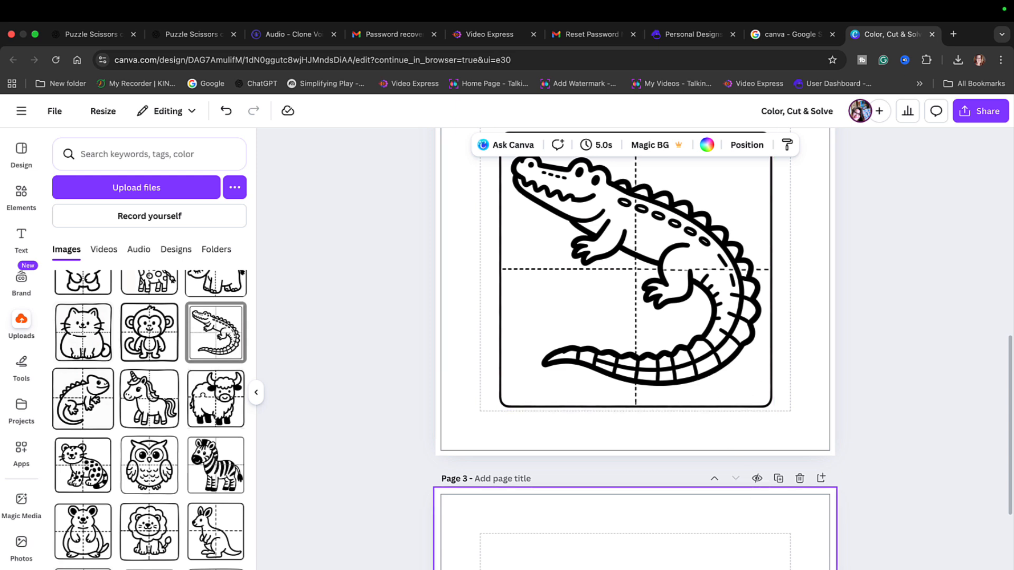
scroll(742, 389, "down", 10)
scroll(633, 338, "down", 6)
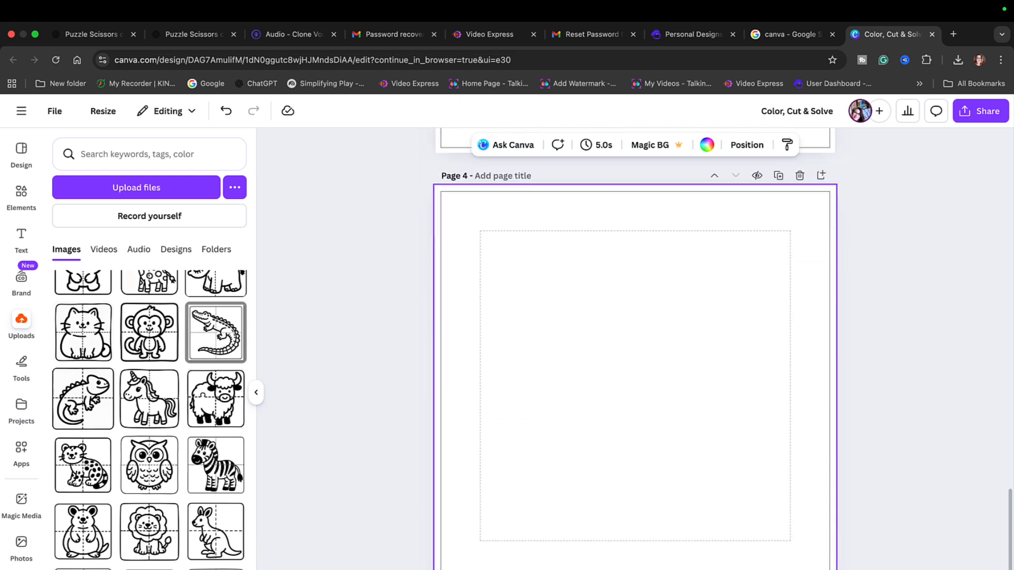
- Copy the alligator caption onto page 4, reword it as "Bb is for Bear", enlarge it slightly and center it at the upper margin
scroll(609, 348, "up", 15)
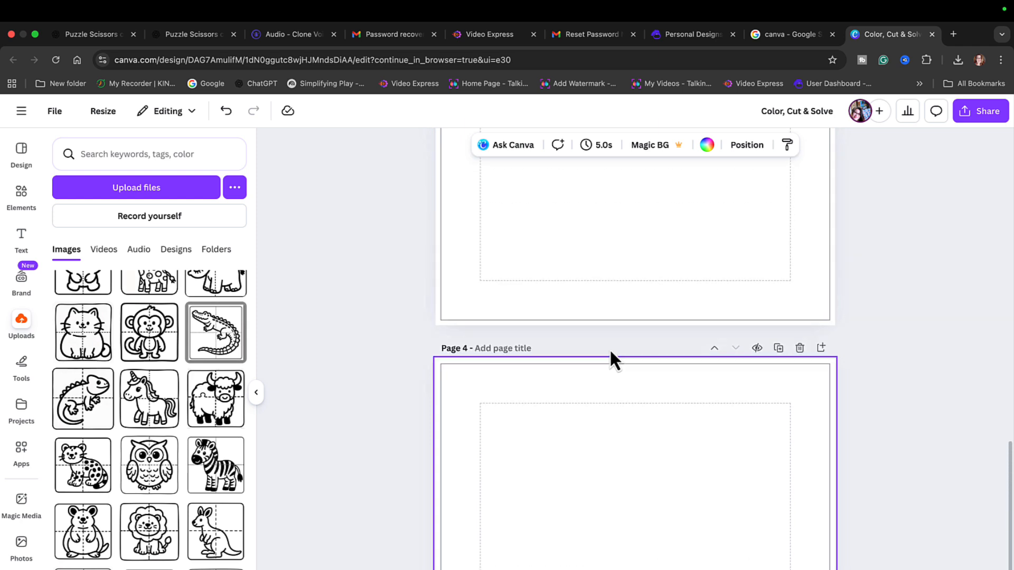
scroll(610, 350, "up", 3)
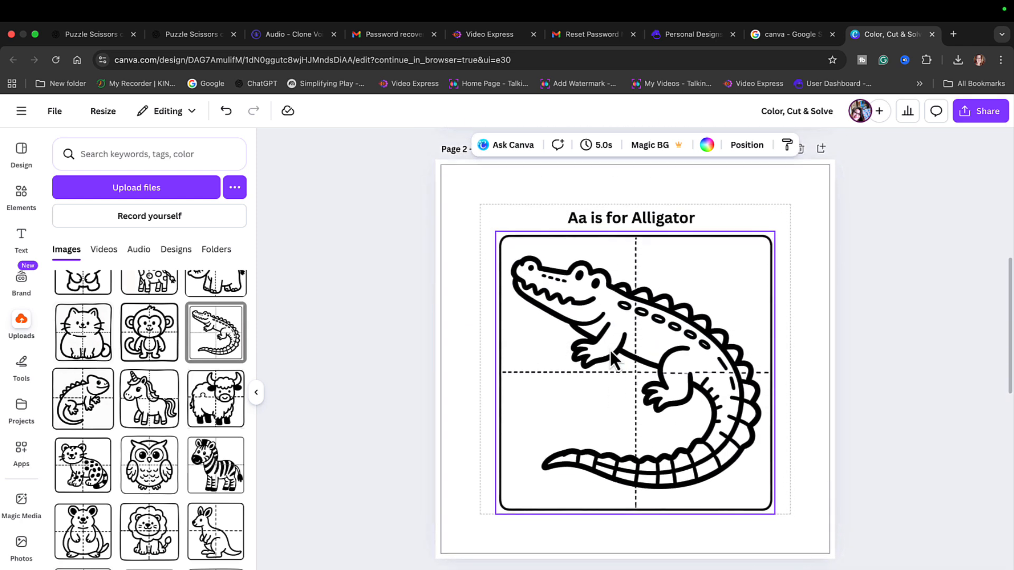
left_click(612, 229)
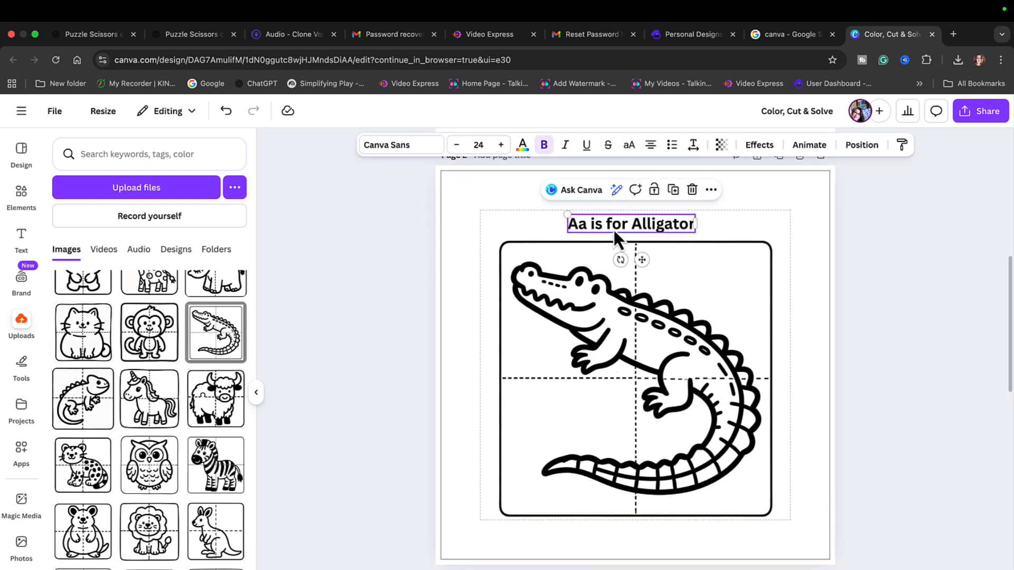
double_click(611, 224)
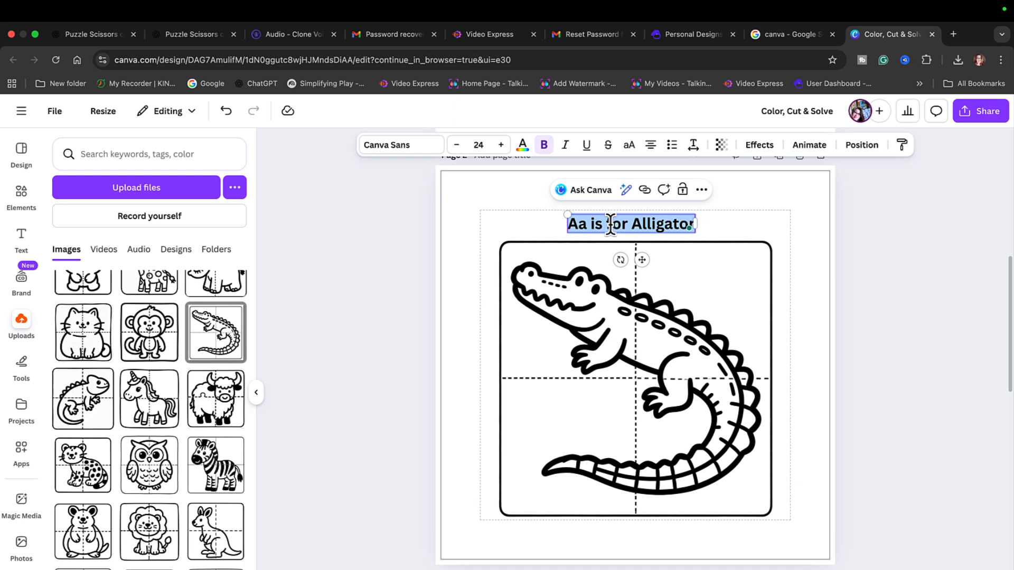
scroll(698, 383, "down", 12)
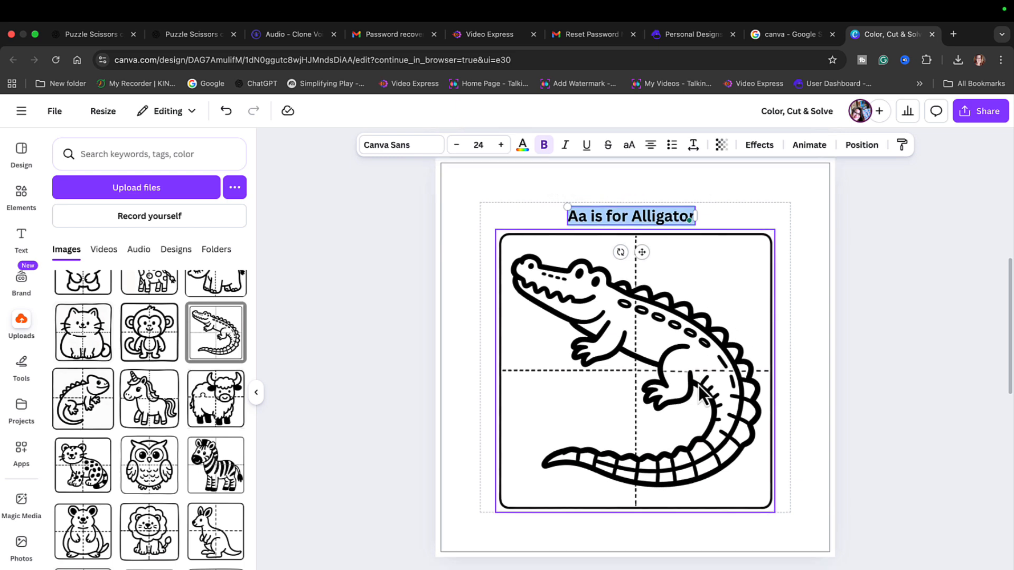
mouse_move(539, 430)
left_mouse_down()
mouse_move(509, 410)
mouse_move(529, 416)
mouse_move(527, 427)
left_mouse_up()
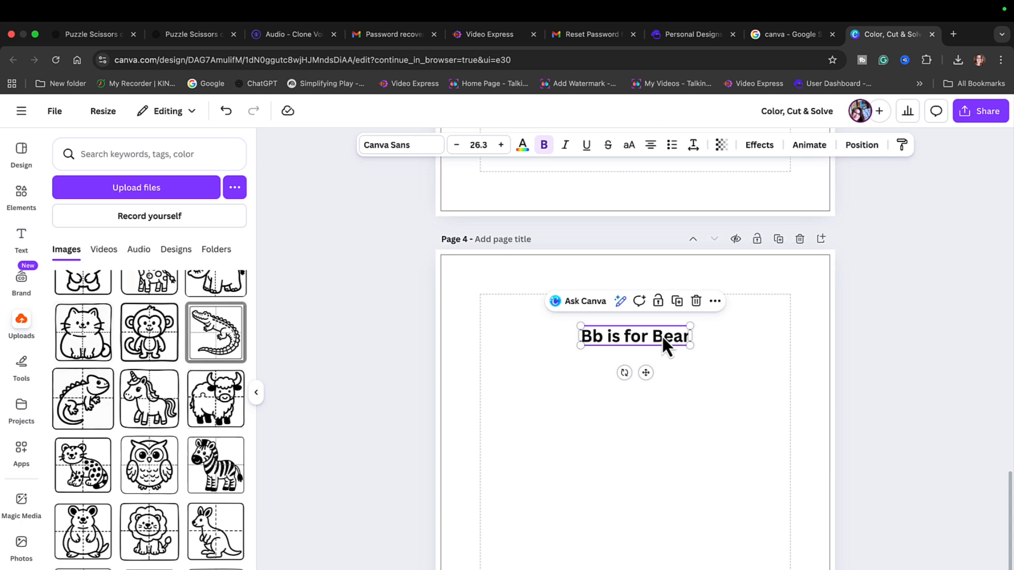
left_click_drag(663, 343, 663, 317)
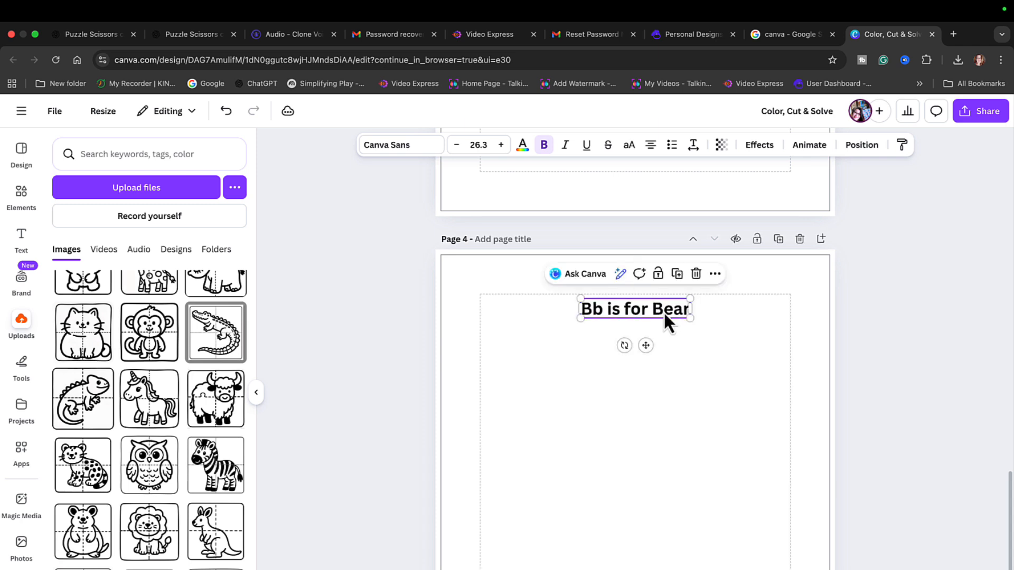
- Place the uploaded bear puzzle on page 4, enlarge it to nearly fill the margins and center it beneath the caption
scroll(112, 412, "up", 3)
left_click(88, 381)
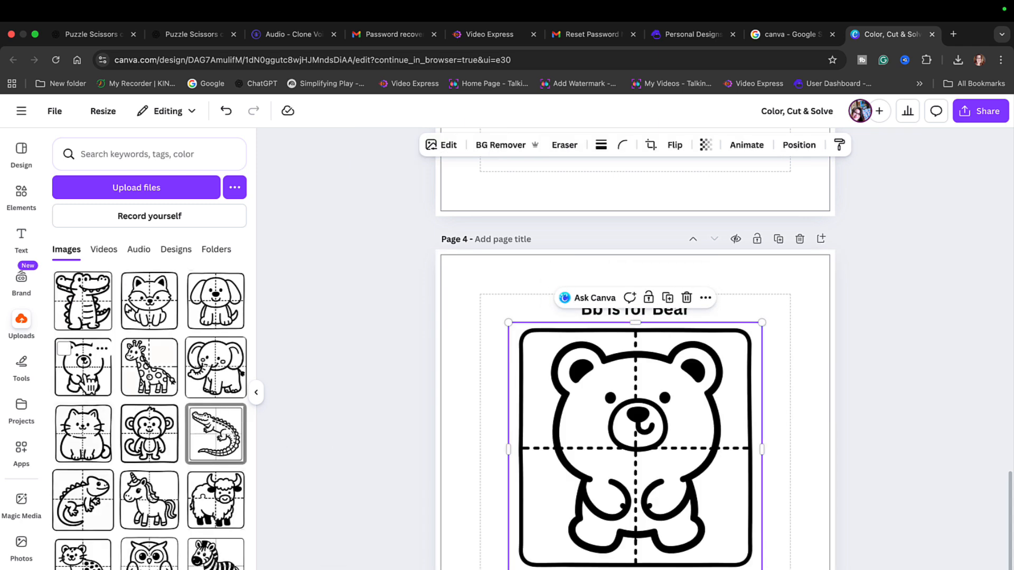
left_click_drag(638, 479, 629, 479)
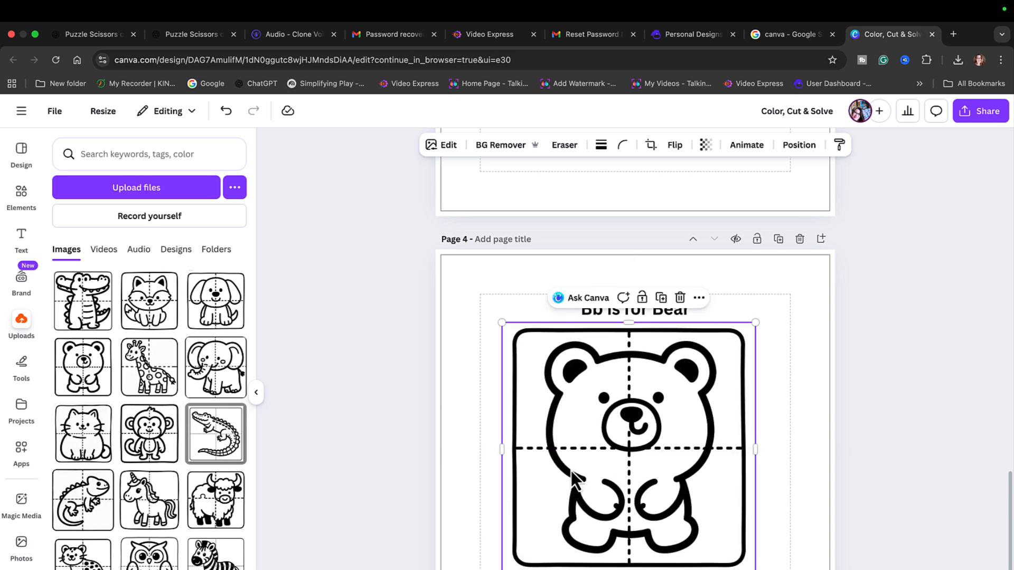
left_click_drag(754, 569, 784, 569)
left_click_drag(717, 559, 706, 548)
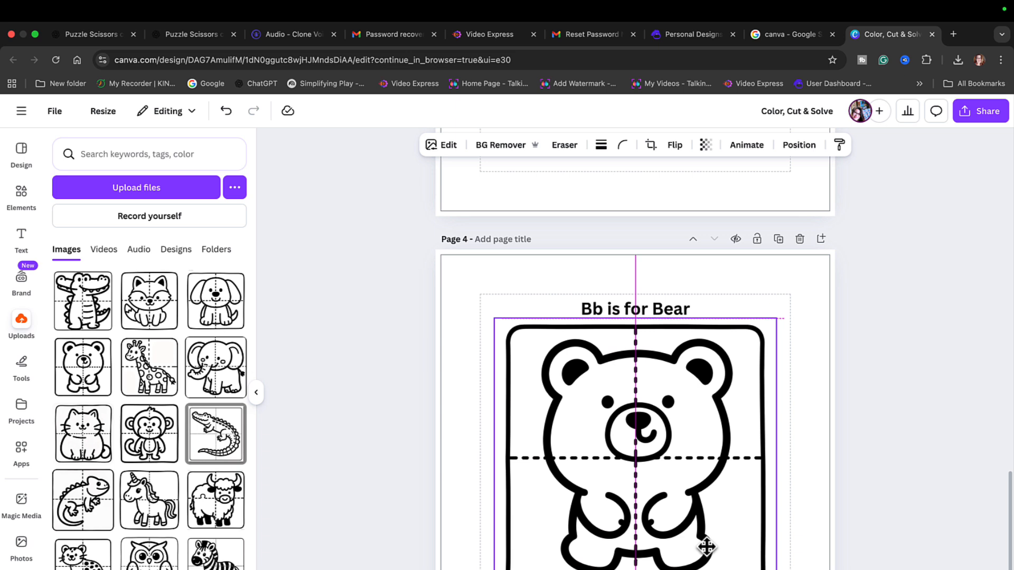
left_click(874, 461)
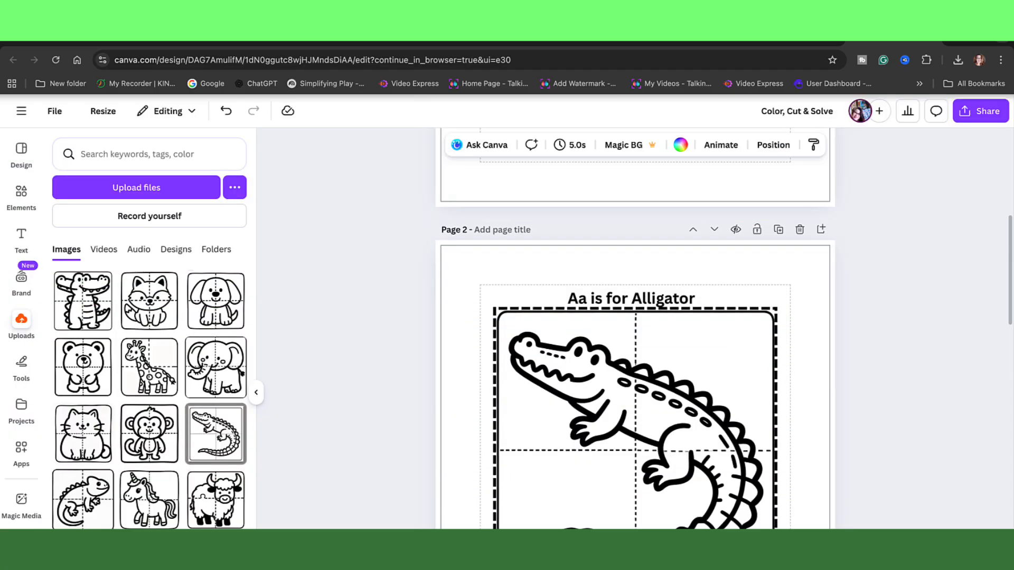
left_click(777, 12)
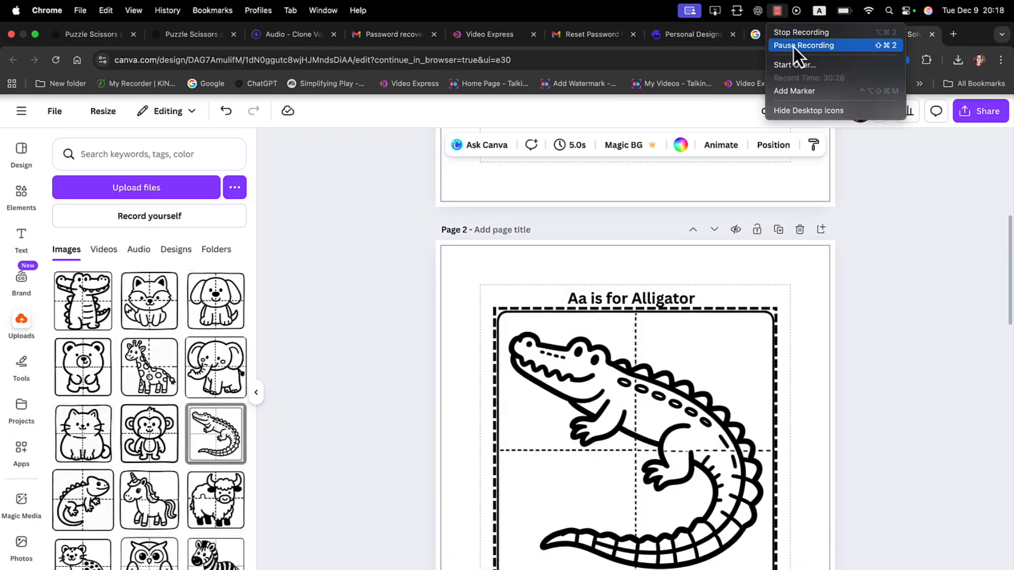
left_click(793, 46)
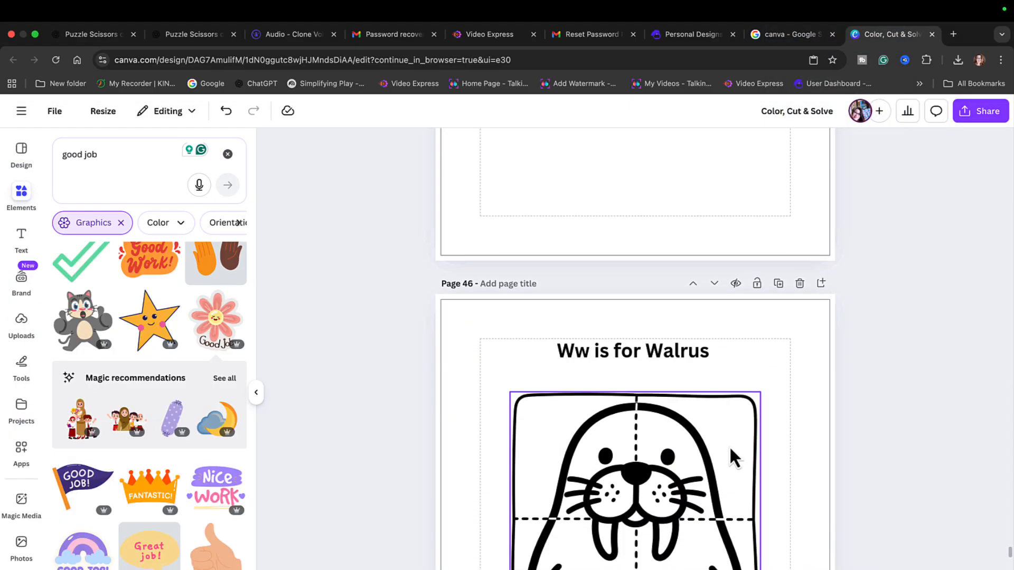
- Review the book's alphabet pages in the page grid, then check the pages individually from the instructions page to the cat puzzle
scroll(730, 448, "up", 1)
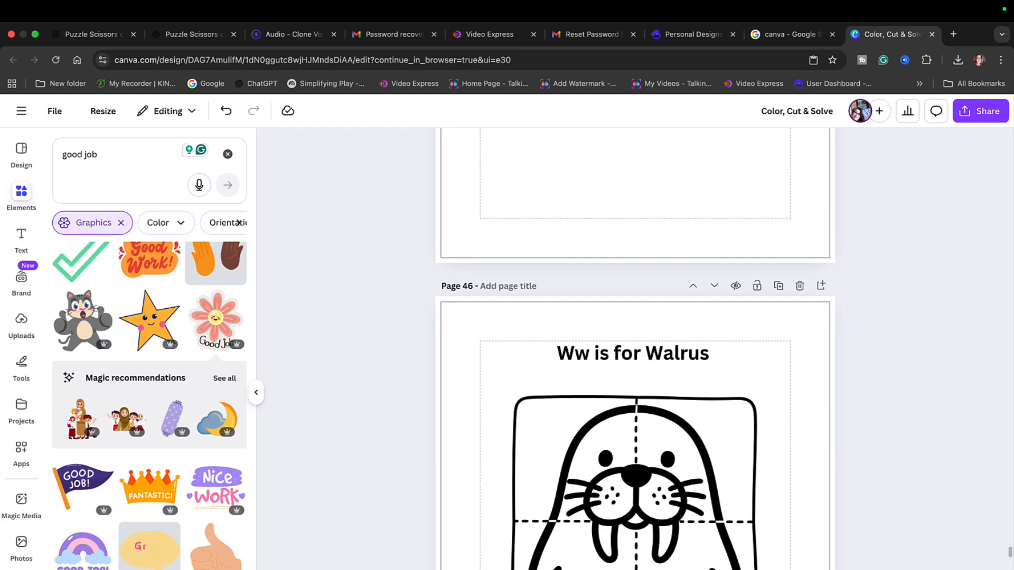
left_click(929, 569)
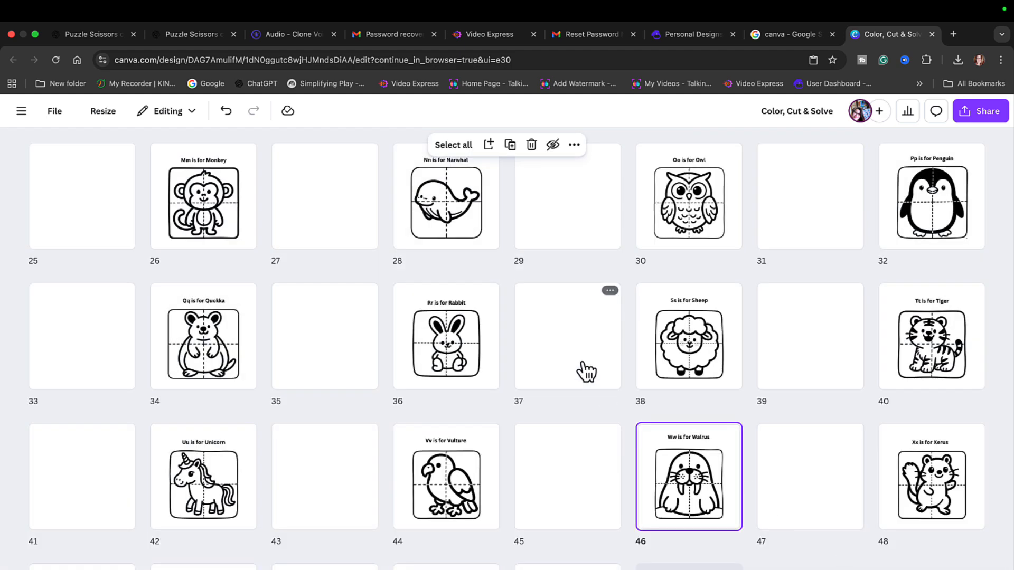
scroll(586, 372, "up", 7)
scroll(585, 372, "up", 2)
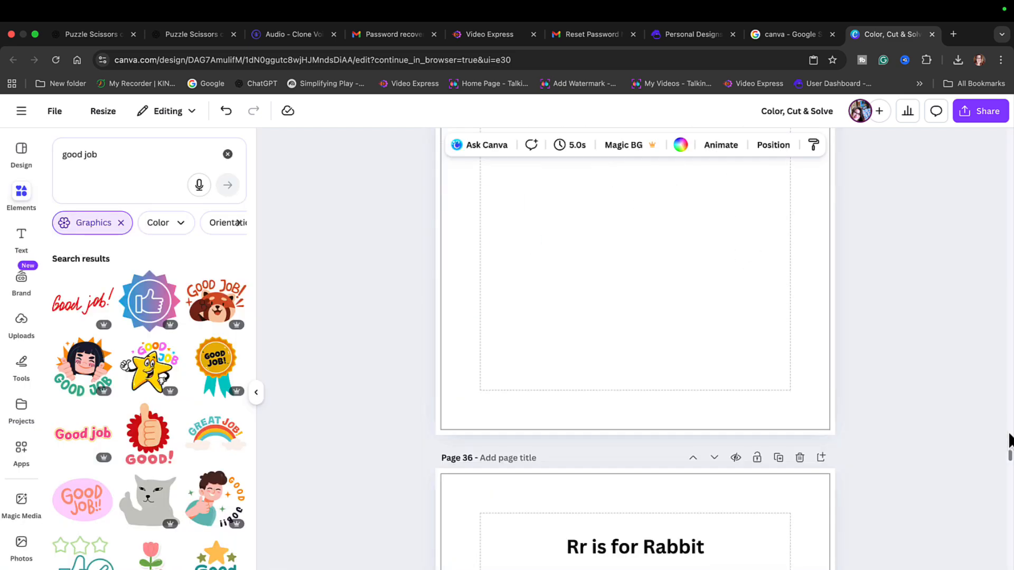
left_click_drag(1009, 433, 1009, 138)
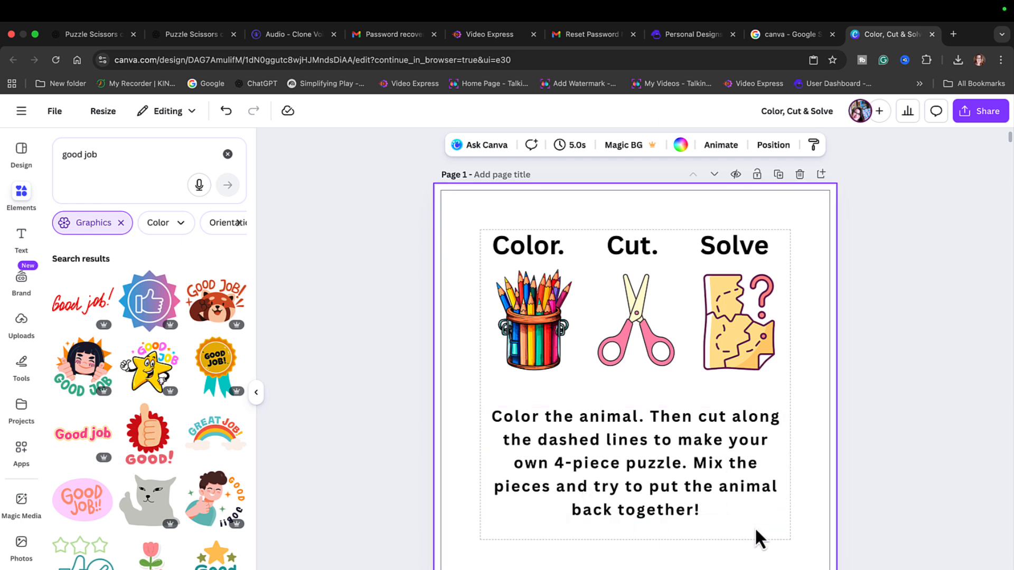
scroll(754, 527, "down", 3)
scroll(755, 527, "down", 4)
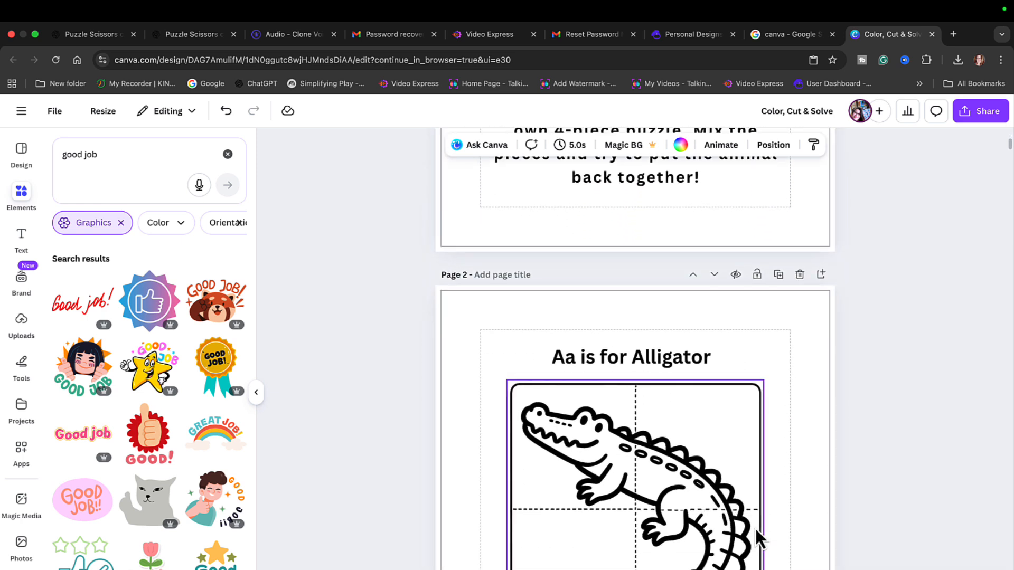
scroll(755, 527, "down", 20)
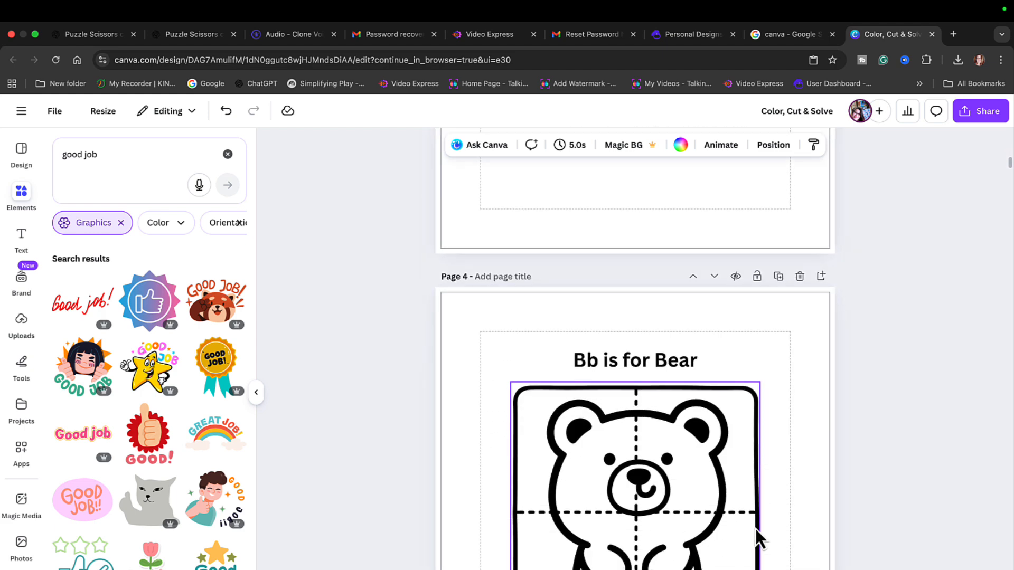
scroll(755, 527, "down", 1)
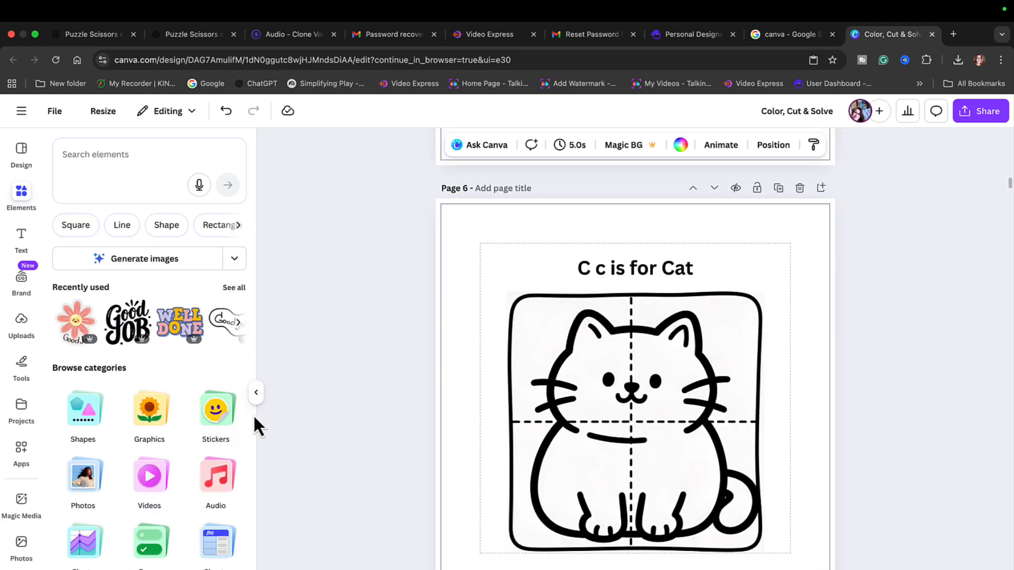
left_click(256, 393)
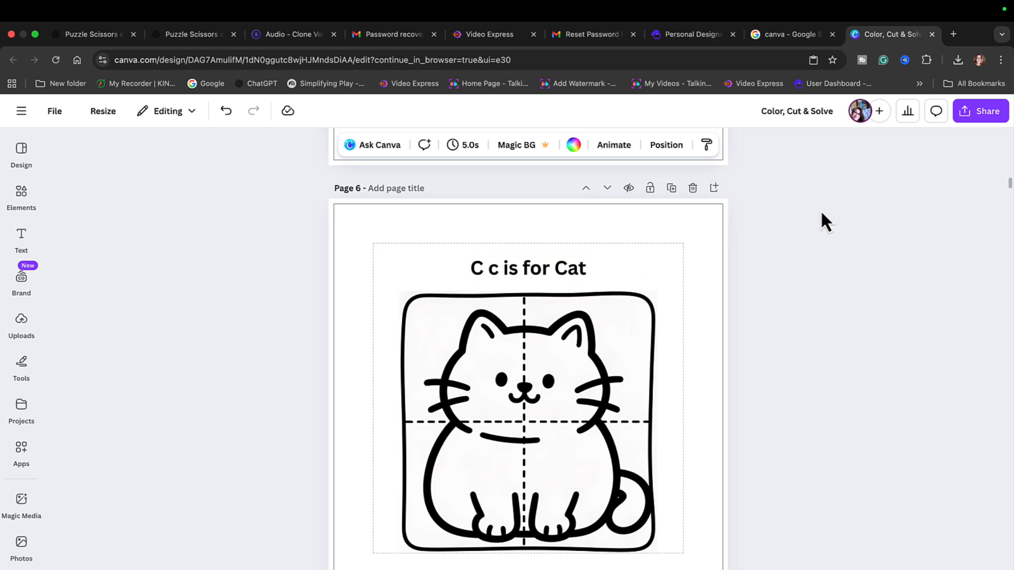
scroll(933, 148, "up", 2)
scroll(945, 147, "down", 1)
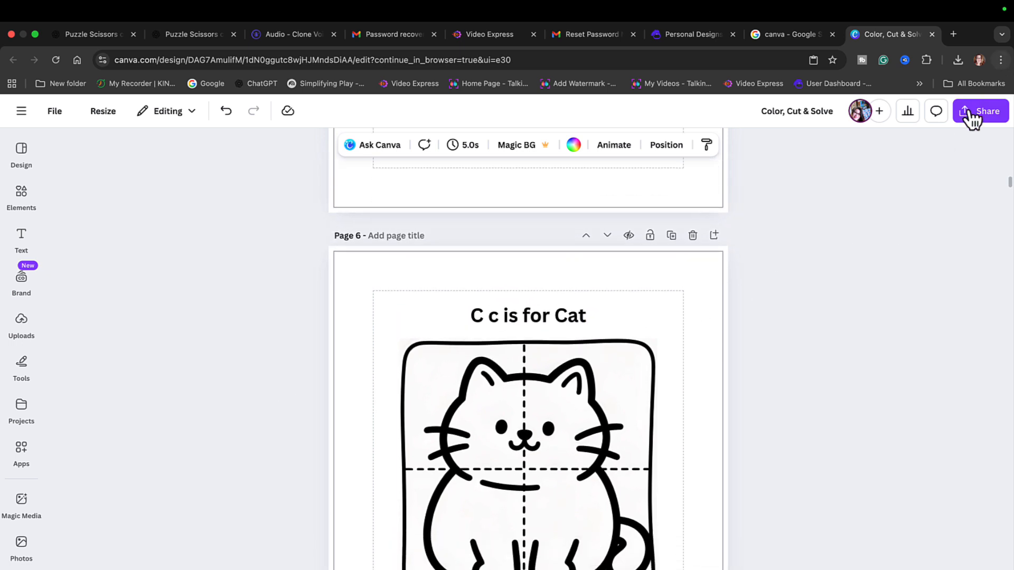
- Download pages 1–53 as a PDF Print file with the CMYK color profile
left_click(985, 114)
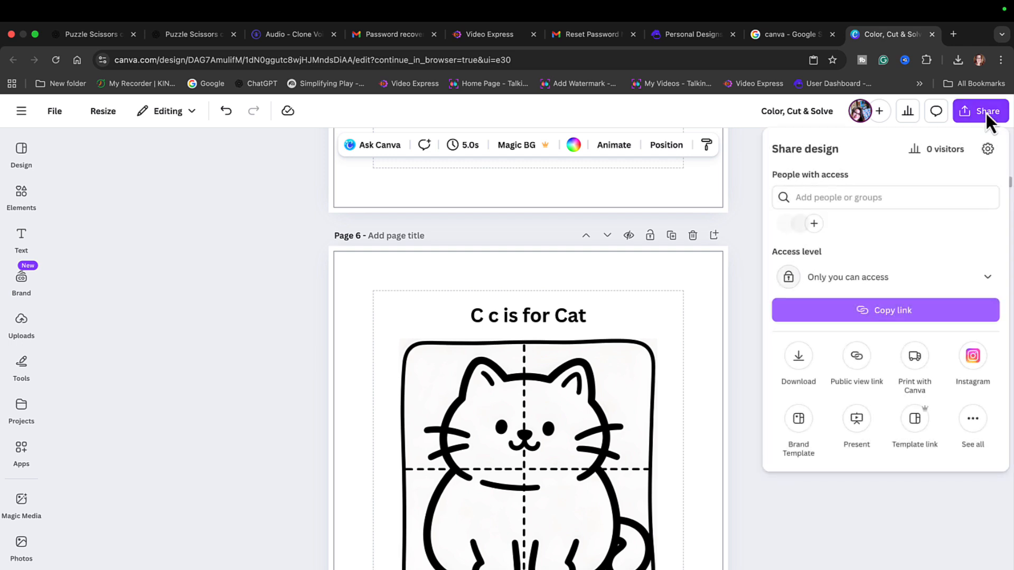
left_click(802, 358)
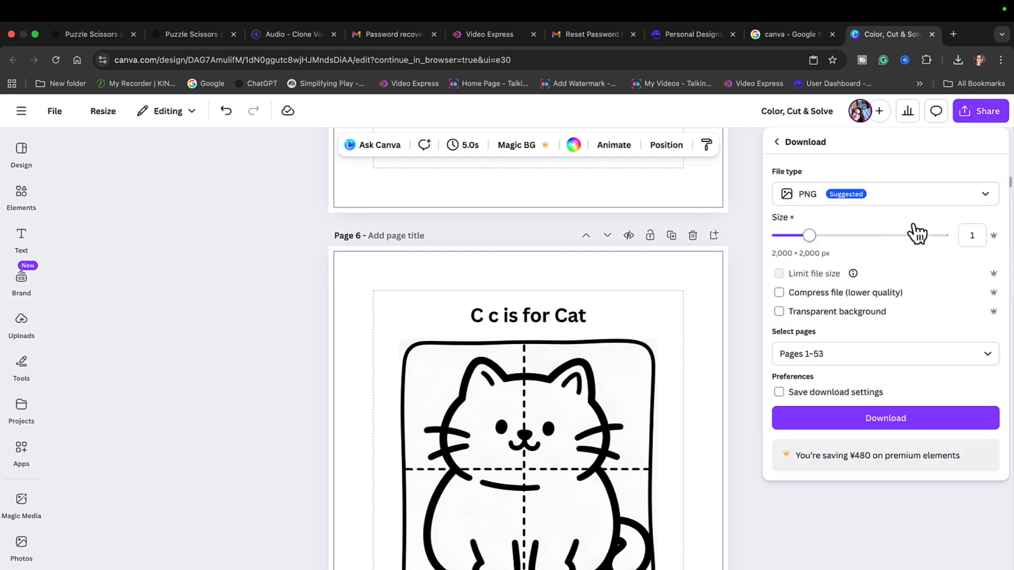
left_click(985, 195)
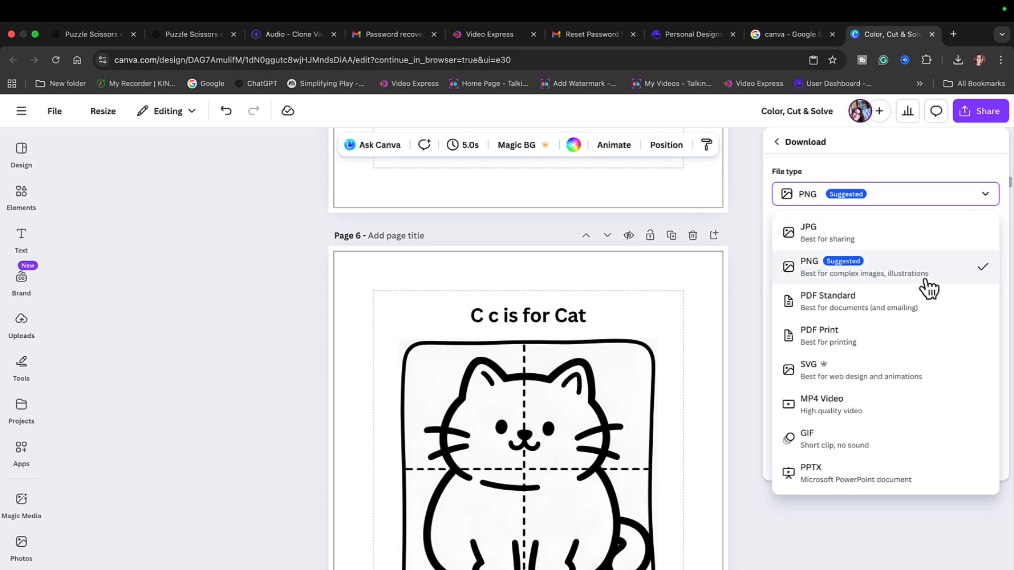
left_click(835, 343)
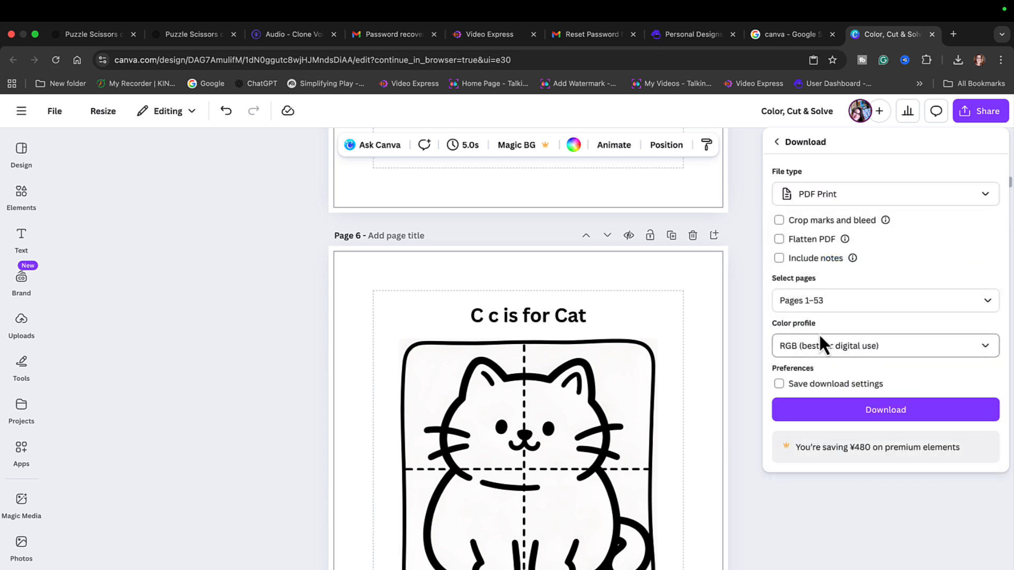
left_click(984, 350)
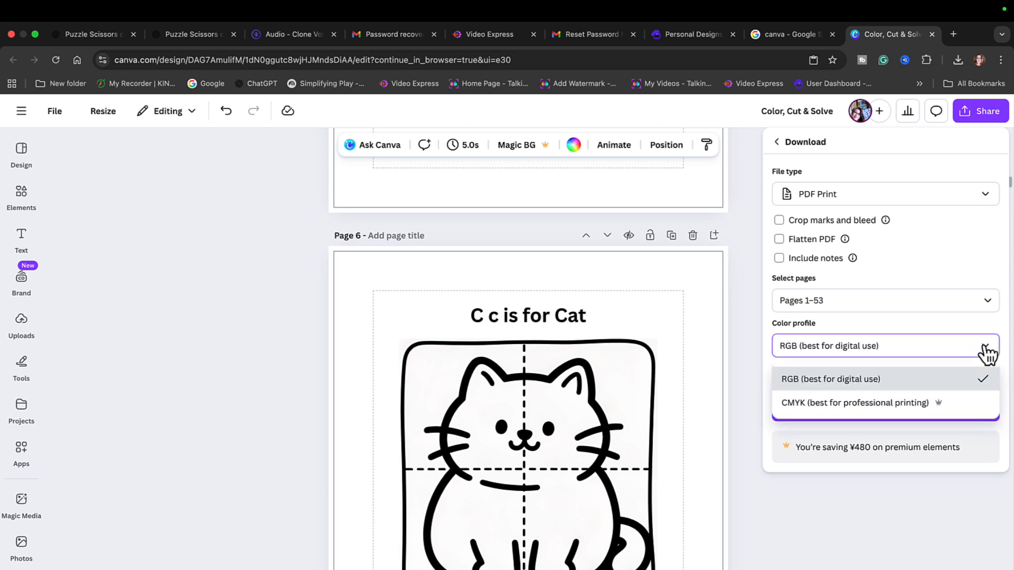
left_click(841, 404)
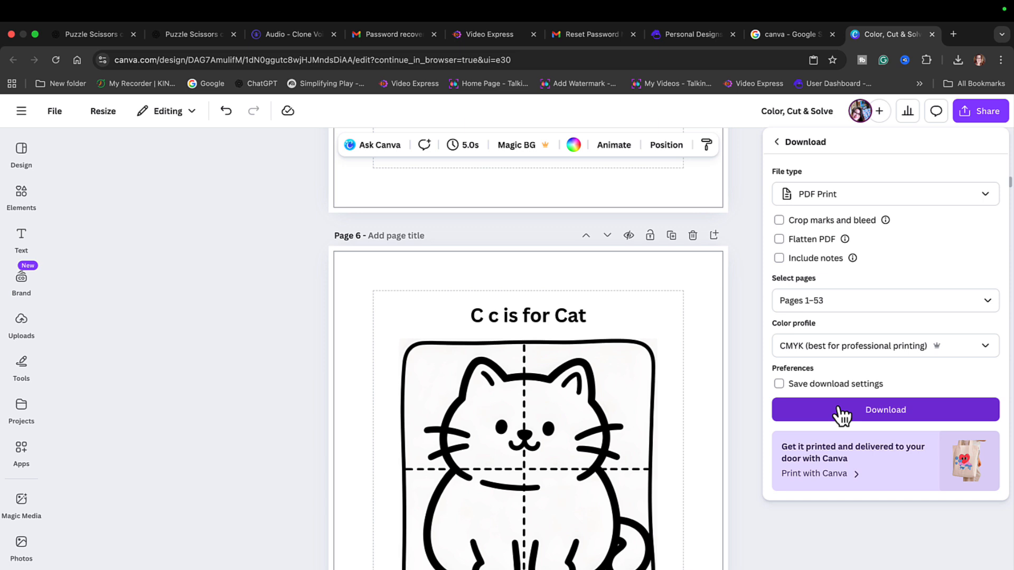
left_click(905, 412)
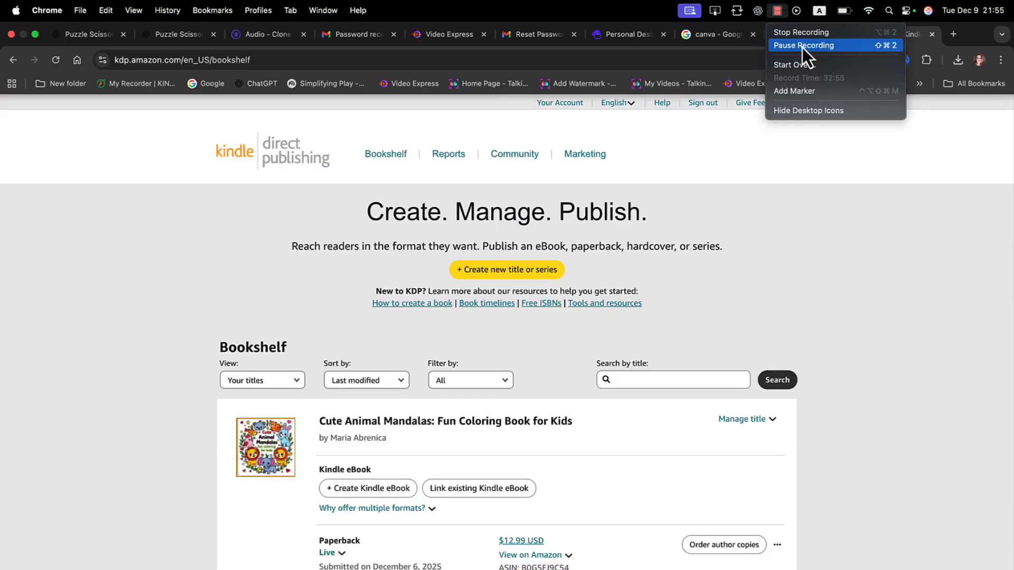
left_click(802, 46)
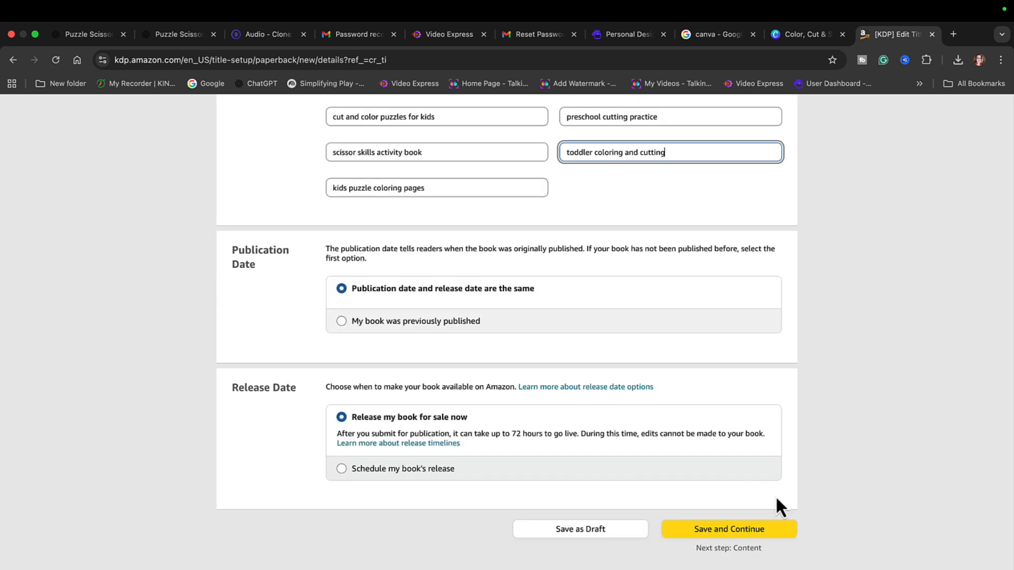
- Continue from the paperback details to the paperback content and assign a free KDP ISBN to the Animal Puzzle Activity Book
left_click(743, 531)
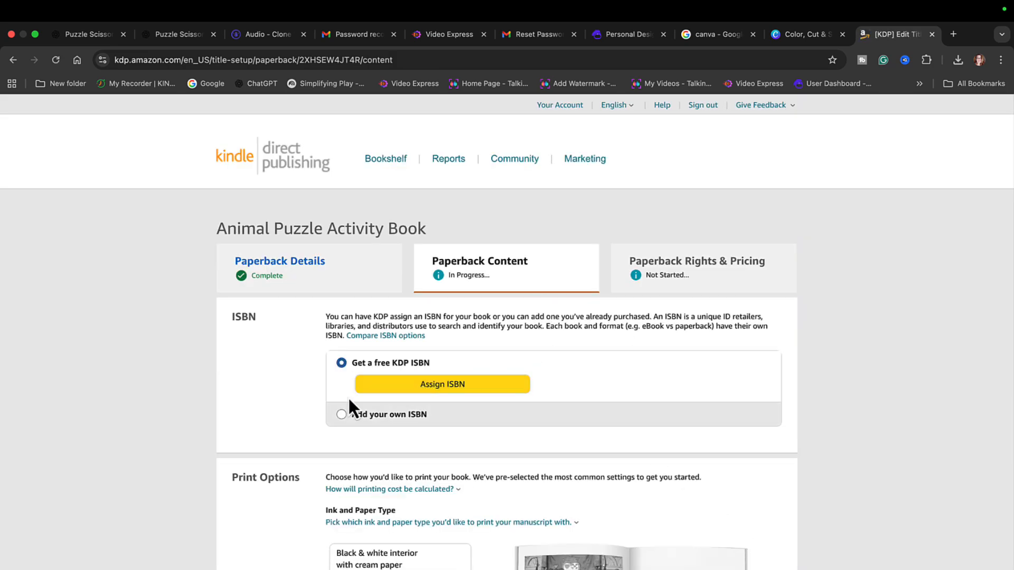
left_click(443, 391)
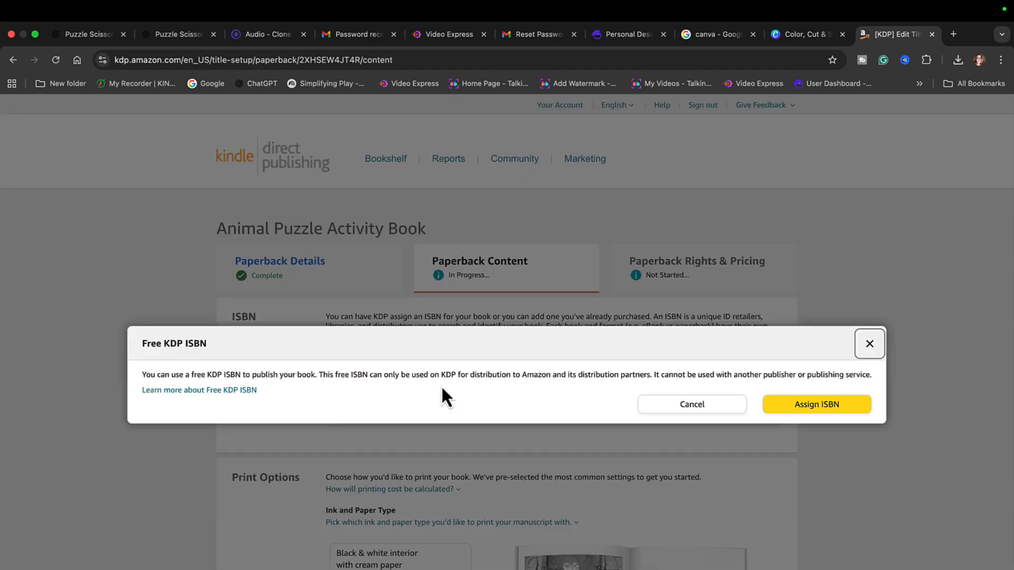
left_click(816, 404)
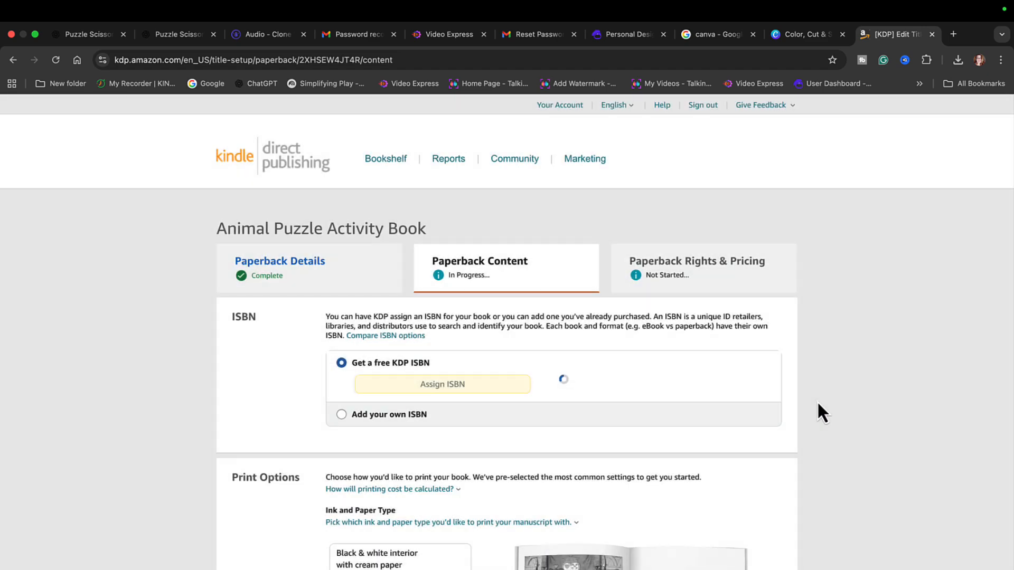
- Set the paperback's ink and paper type to standard color interior with white paper
scroll(733, 436, "down", 3)
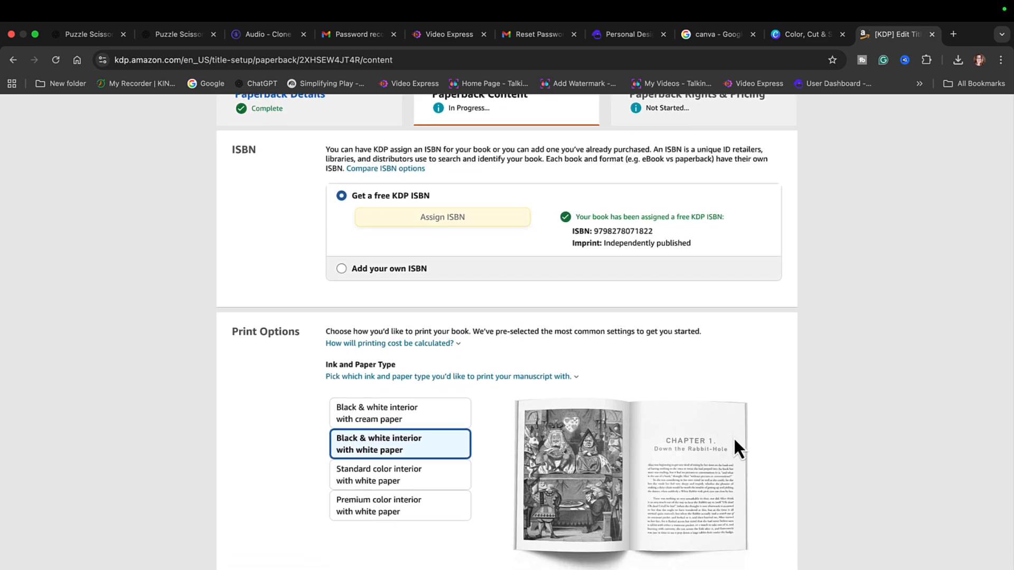
scroll(458, 566, "down", 1)
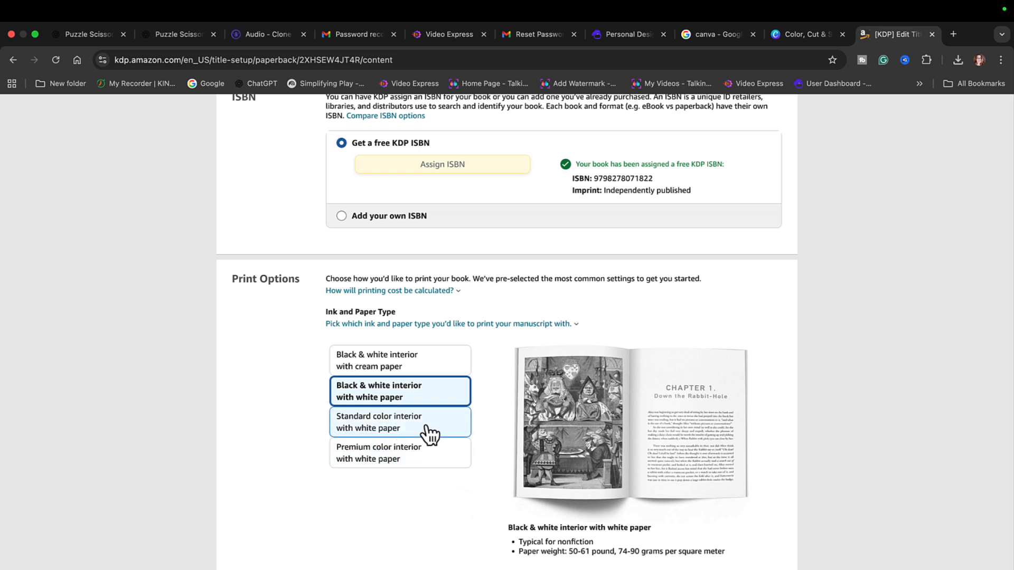
left_click(398, 425)
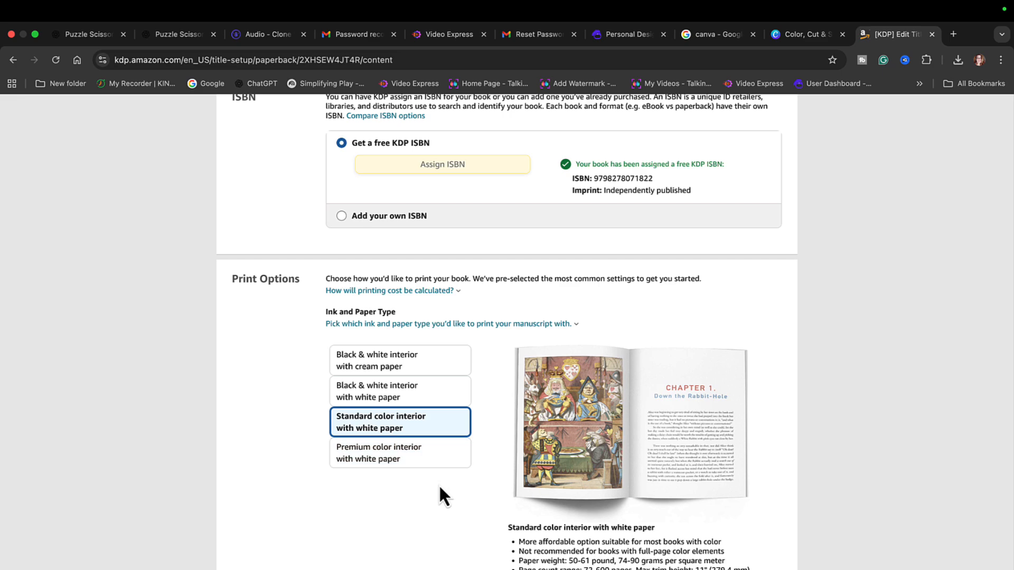
- Set the trim size to 8.5 x 8.5 in and choose the matte paperback cover finish
scroll(448, 483, "down", 3)
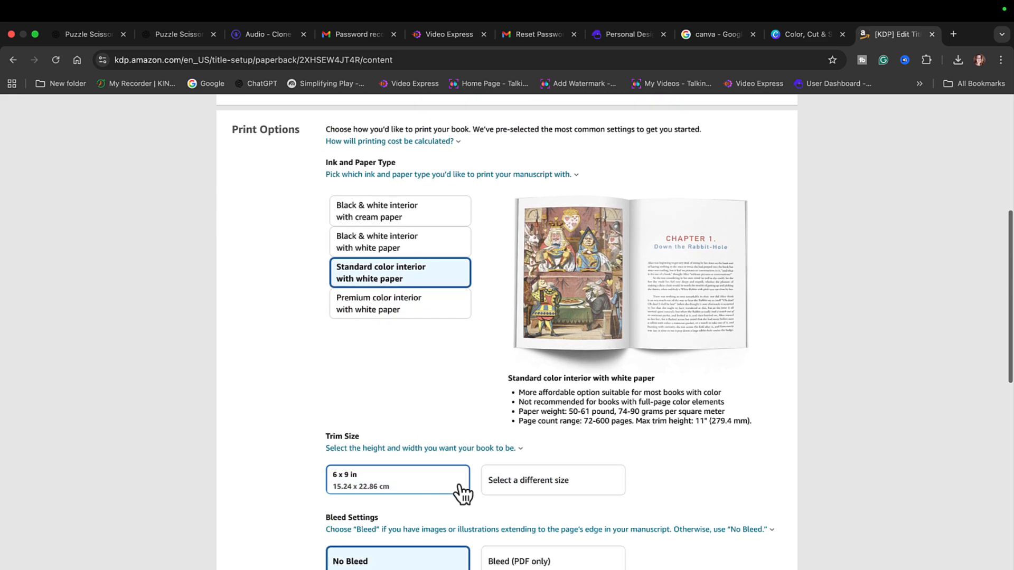
left_click(544, 482)
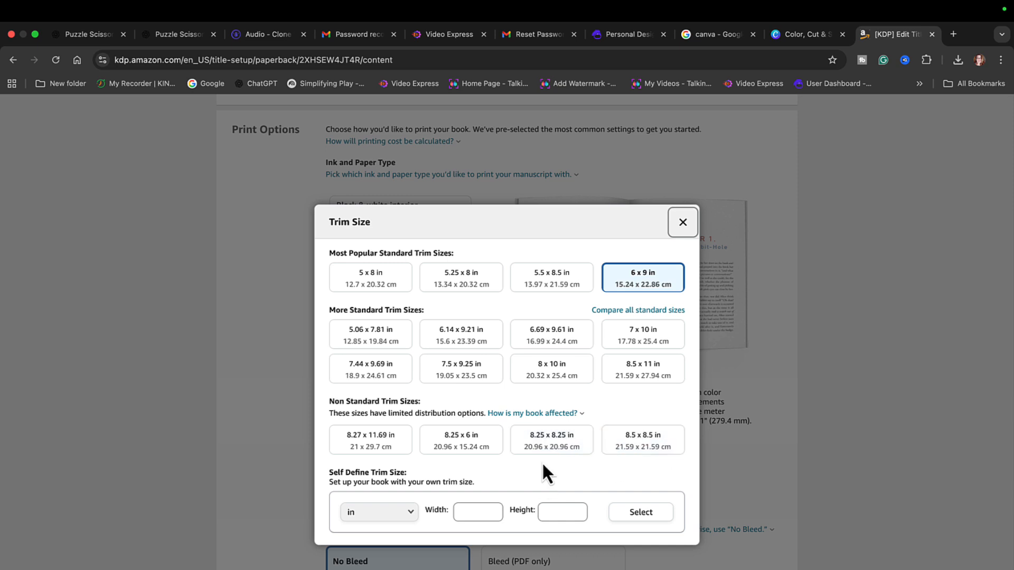
left_click(654, 451)
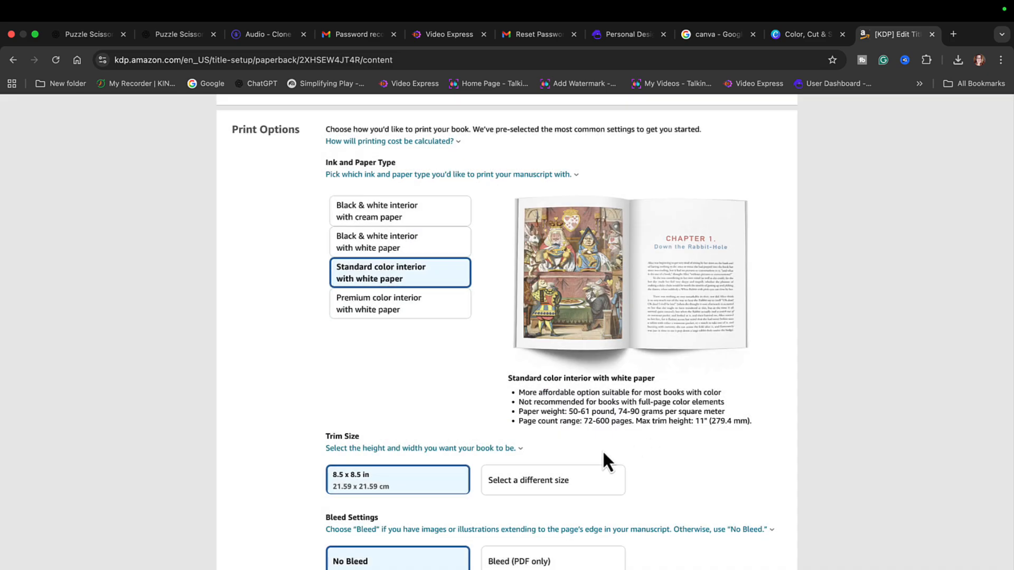
scroll(603, 451, "down", 4)
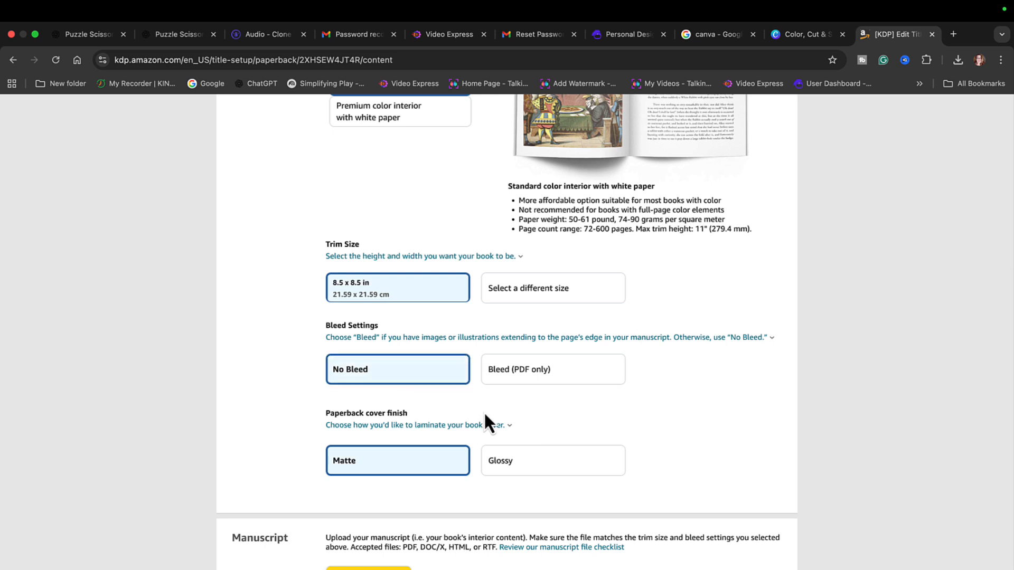
left_click(387, 472)
- Upload Color, Cut & Solve.pdf from the Desktop as the book's manuscript
scroll(384, 468, "down", 3)
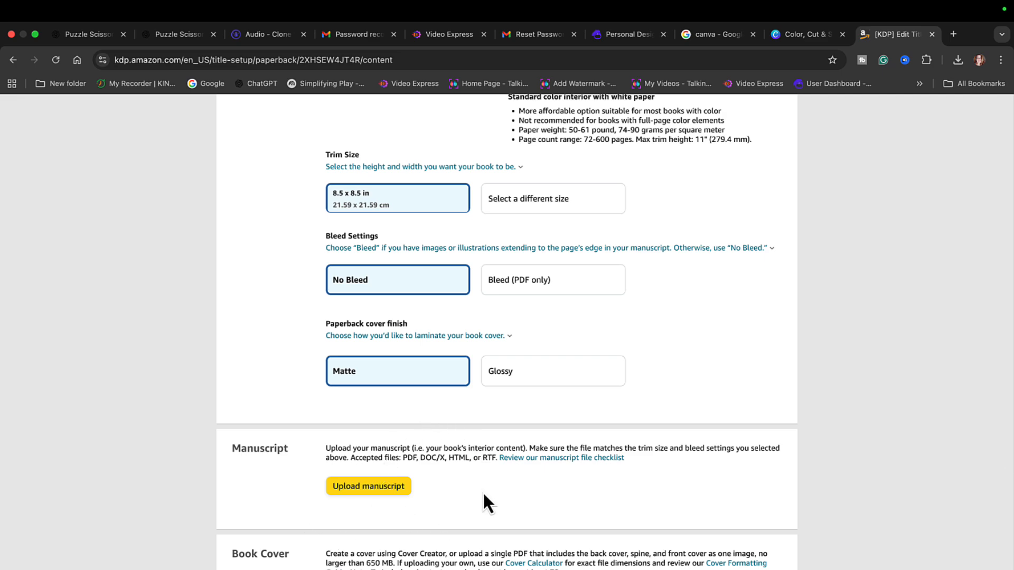
left_click(386, 487)
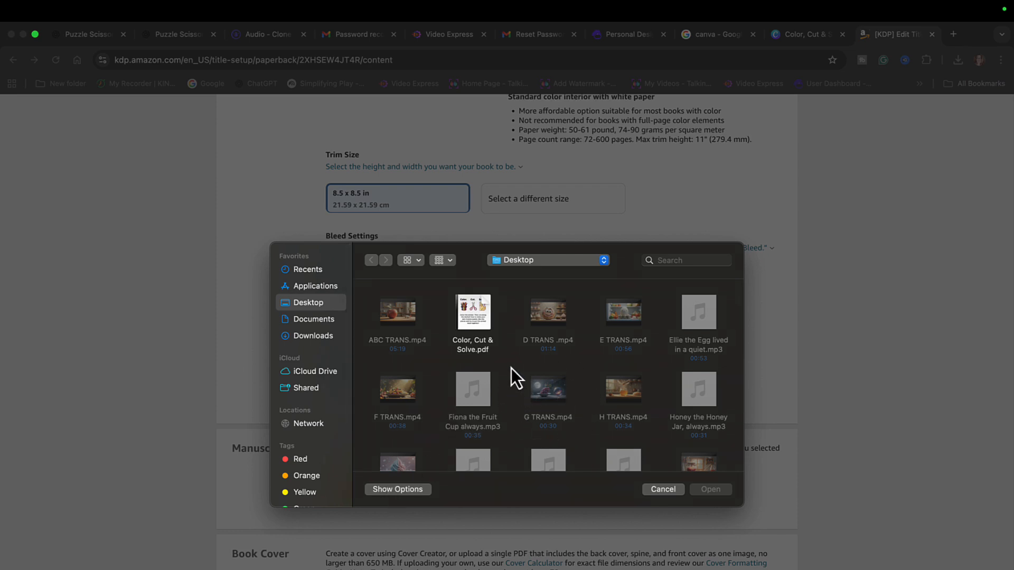
left_click(480, 340)
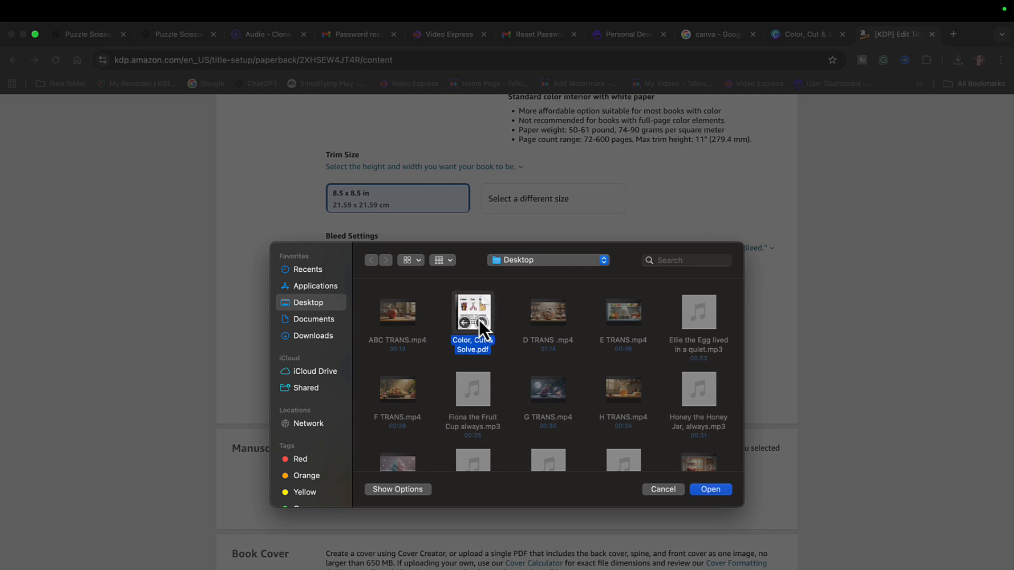
left_click(710, 489)
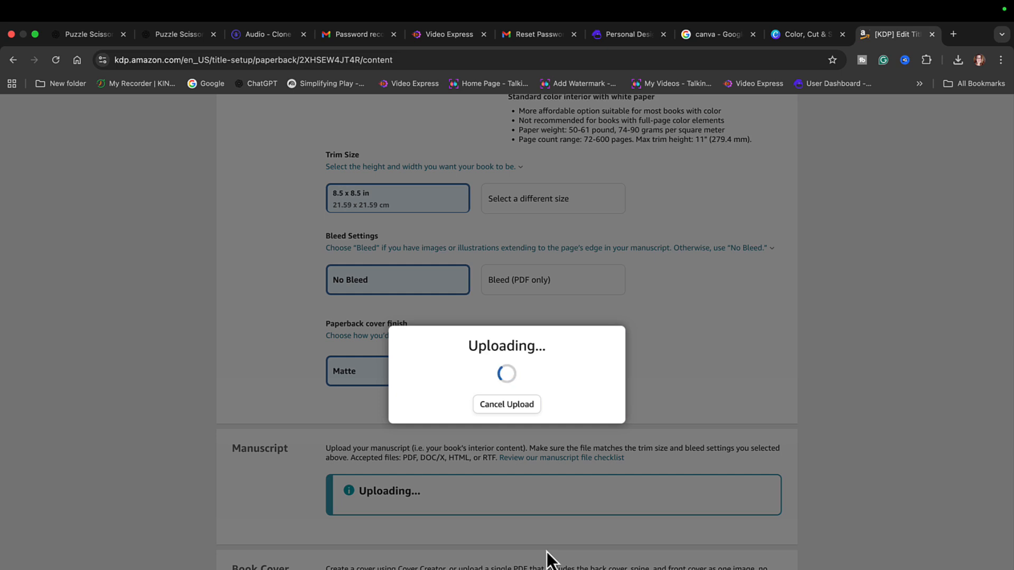
scroll(546, 559, "down", 5)
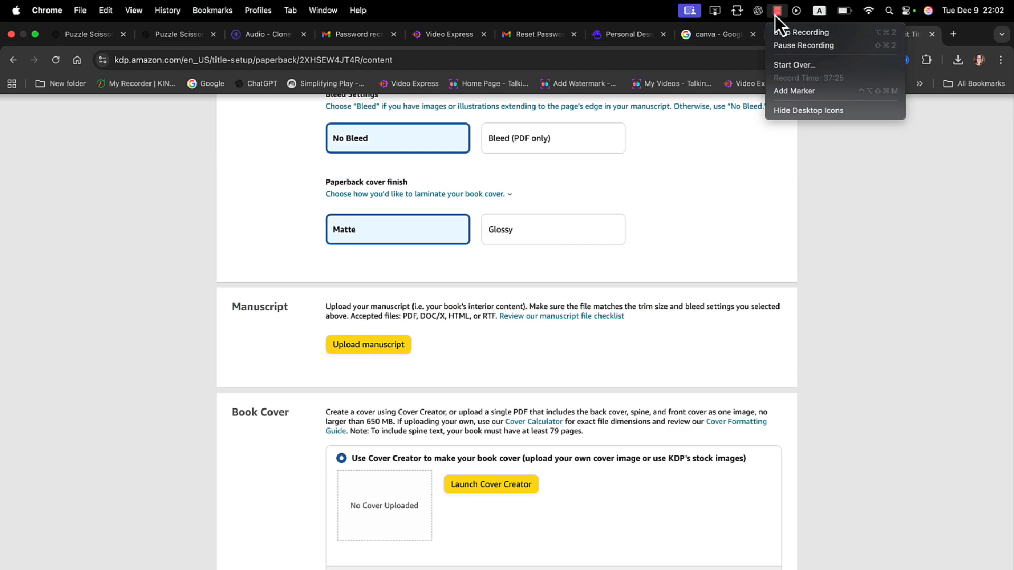
left_click(790, 46)
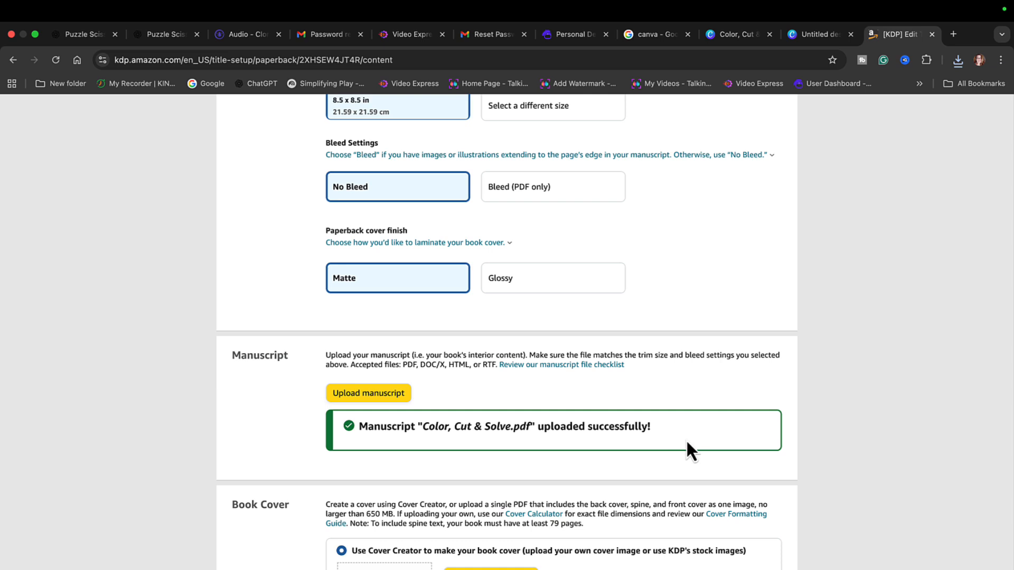
- Launch Cover Creator and upload Animal Puzzle Cover.png from the computer as the cover image
scroll(686, 443, "down", 3)
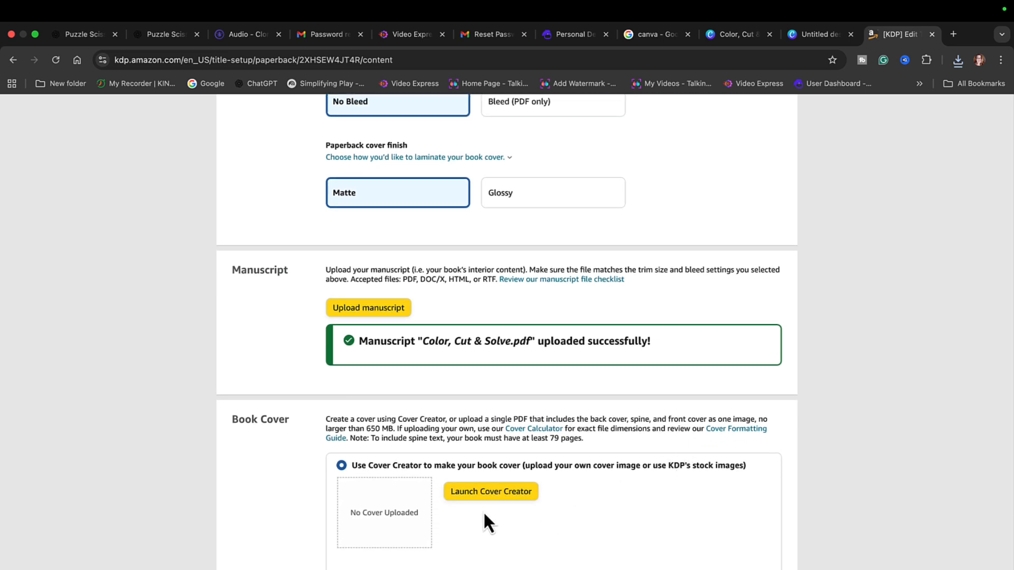
left_click(503, 494)
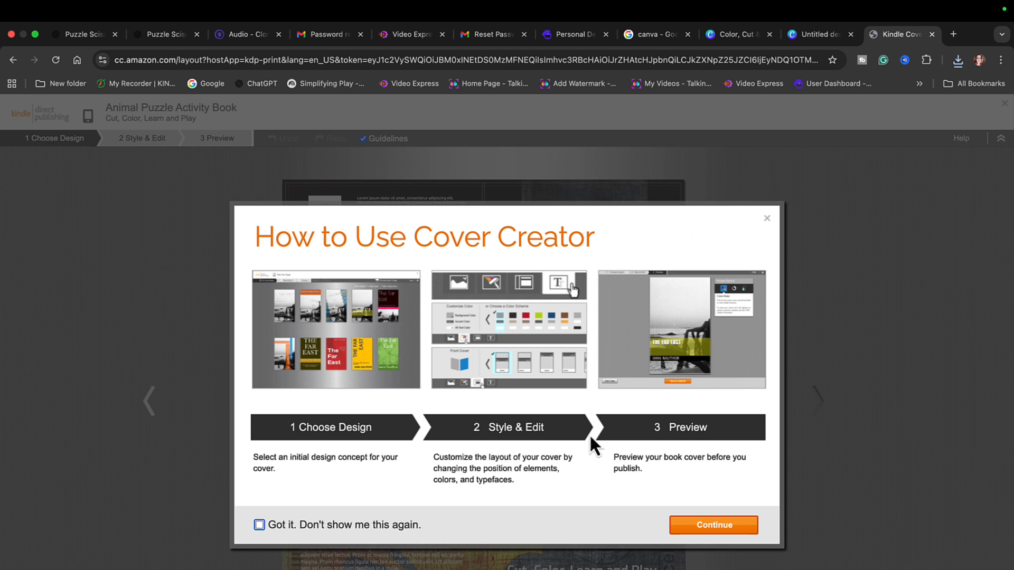
left_click(721, 527)
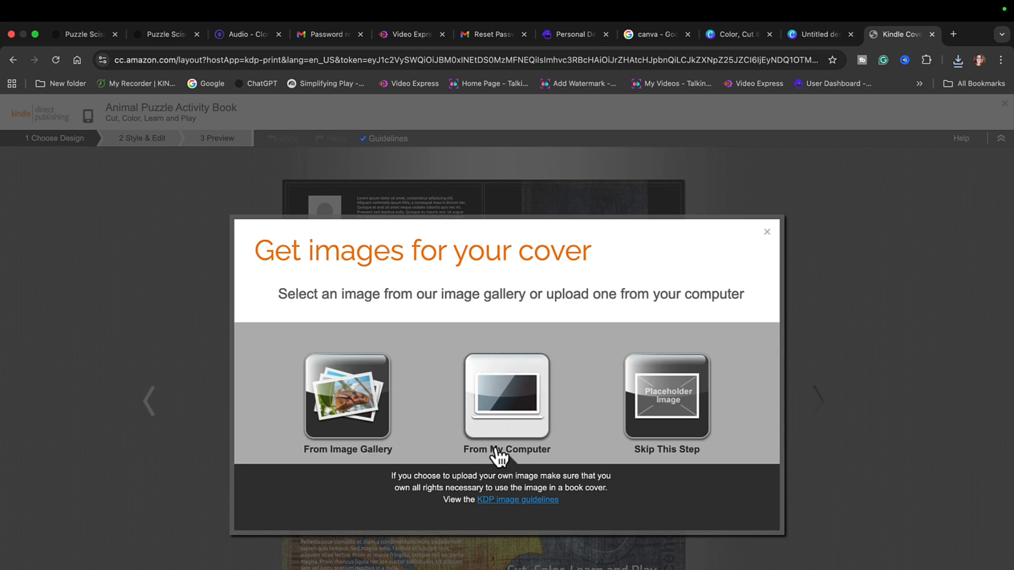
left_click(511, 432)
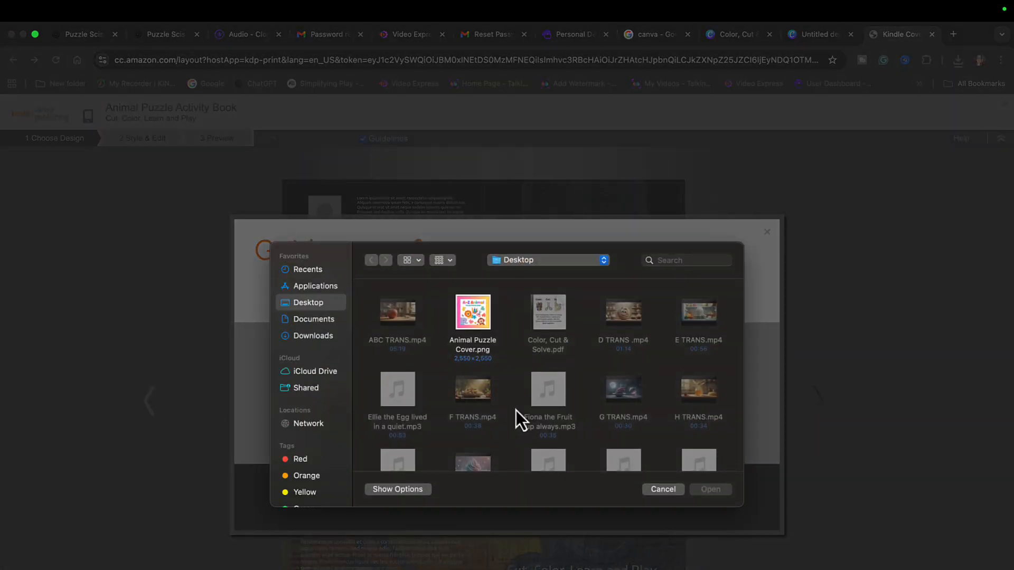
left_click(474, 325)
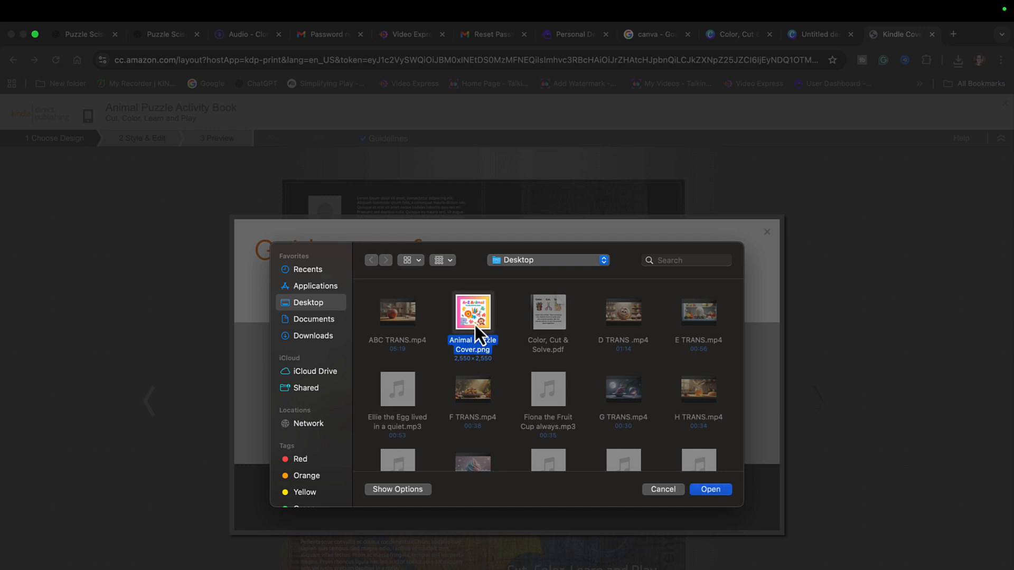
left_click(707, 489)
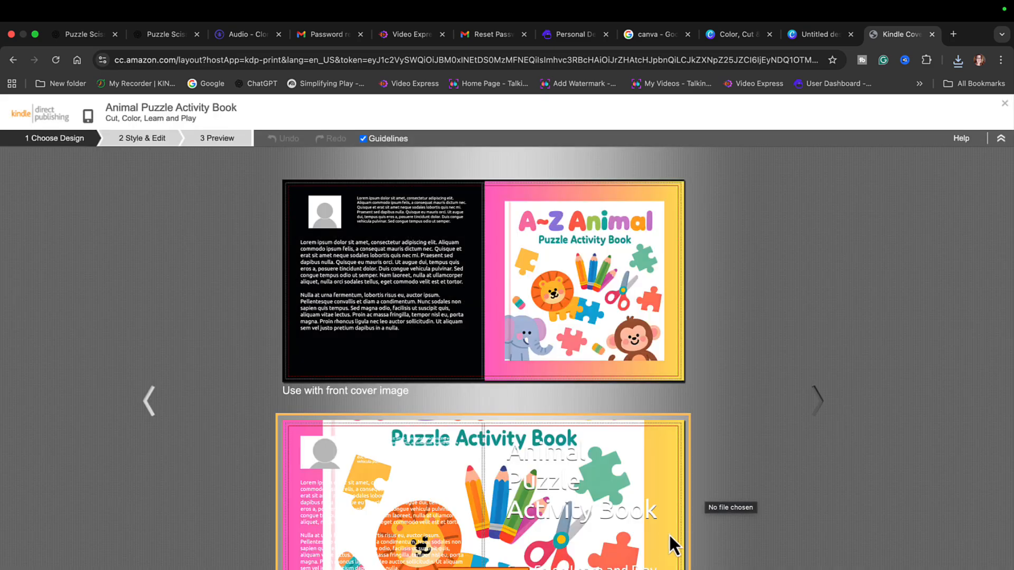
- Choose the design that uses a front cover image and apply the black and pink color scheme
left_click(535, 322)
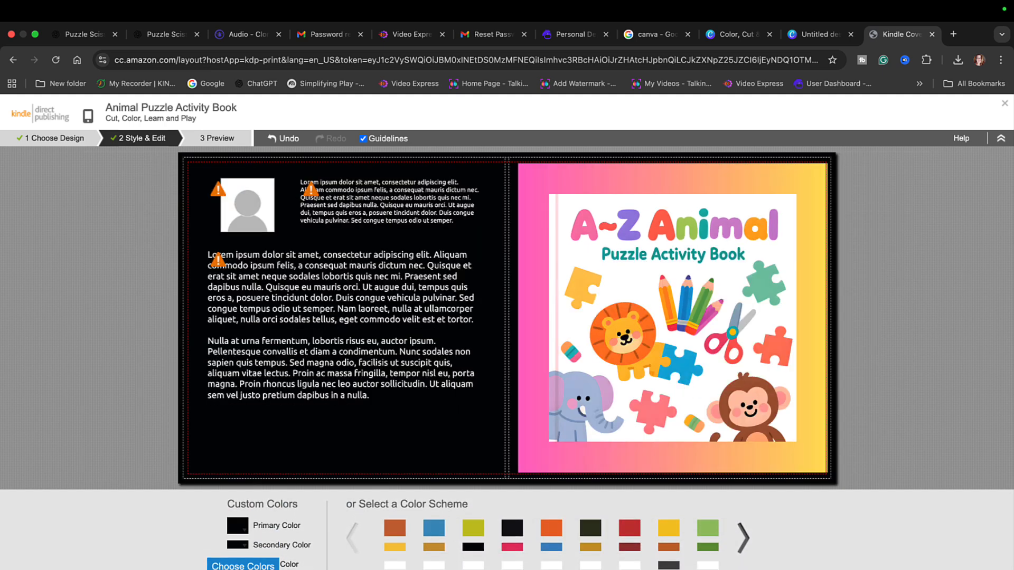
left_click(636, 538)
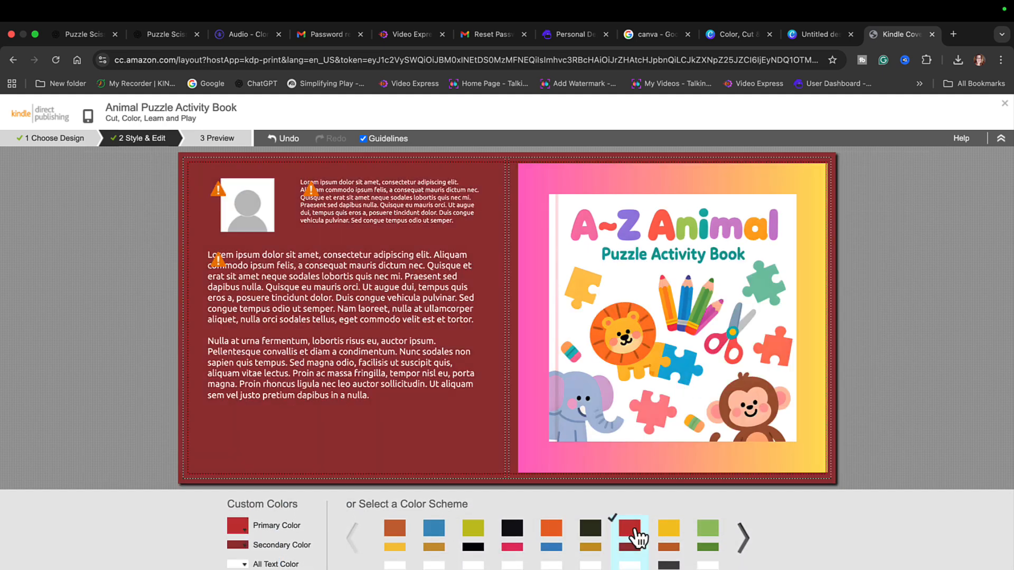
left_click(669, 539)
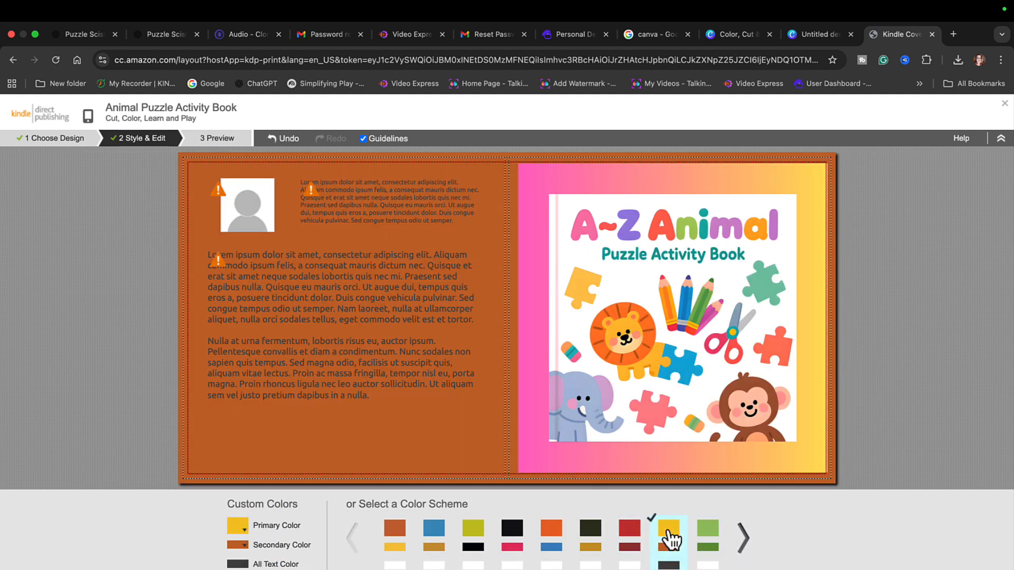
left_click(515, 549)
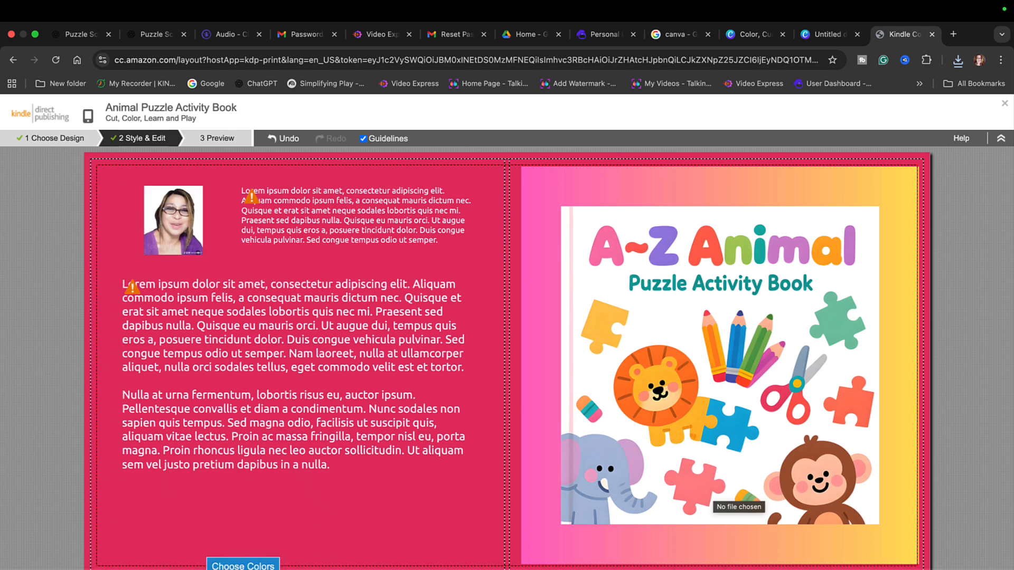
- Try the back cover layouts and apply the one with the author photo centered above a single text block
left_click(287, 564)
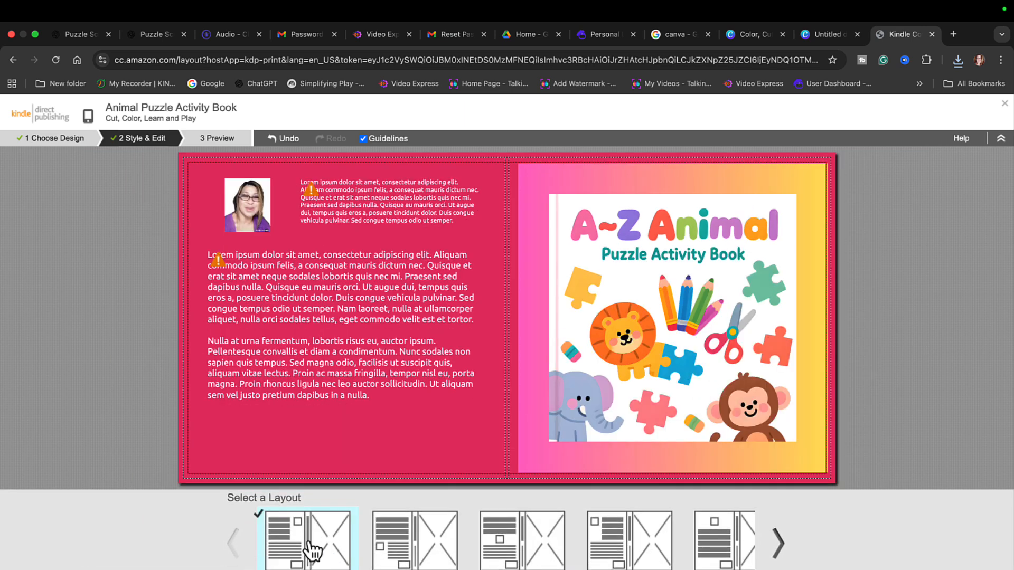
left_click(400, 547)
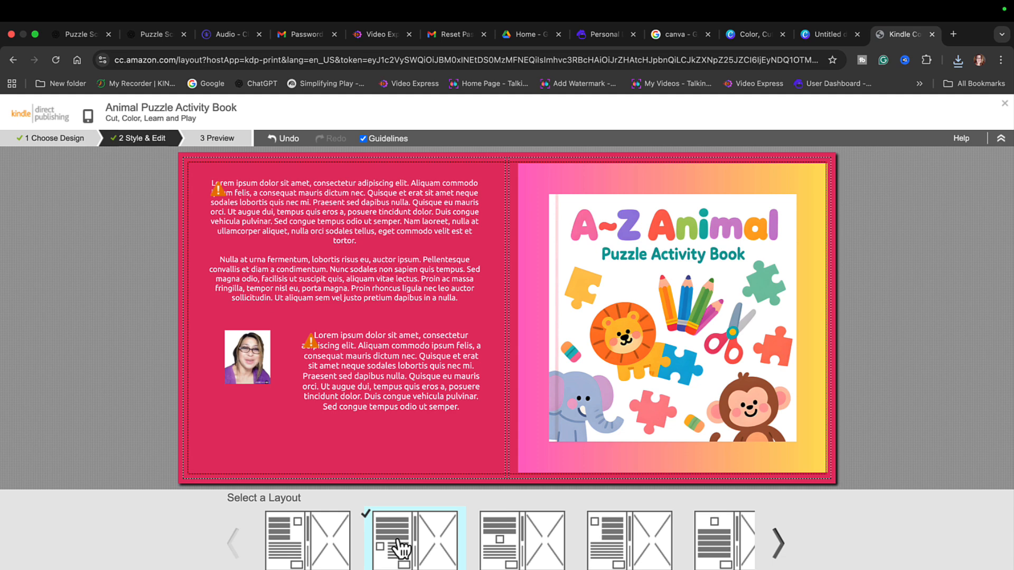
left_click(508, 555)
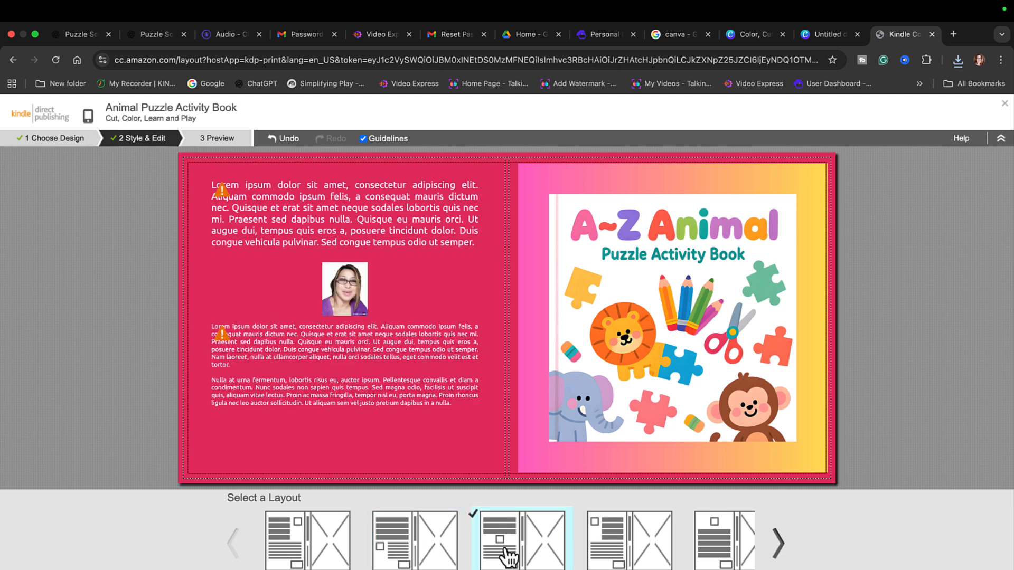
left_click(626, 564)
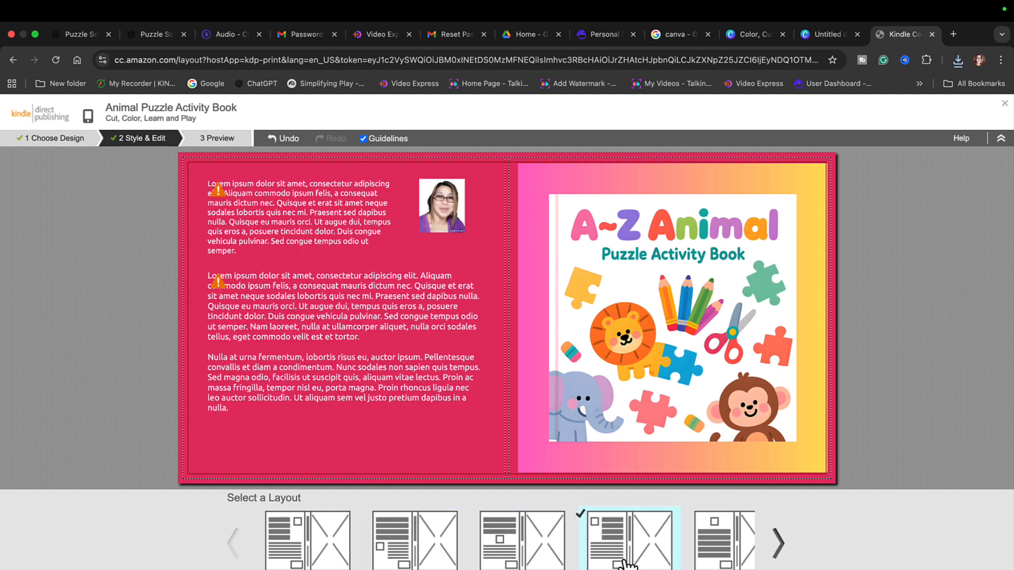
left_click(742, 543)
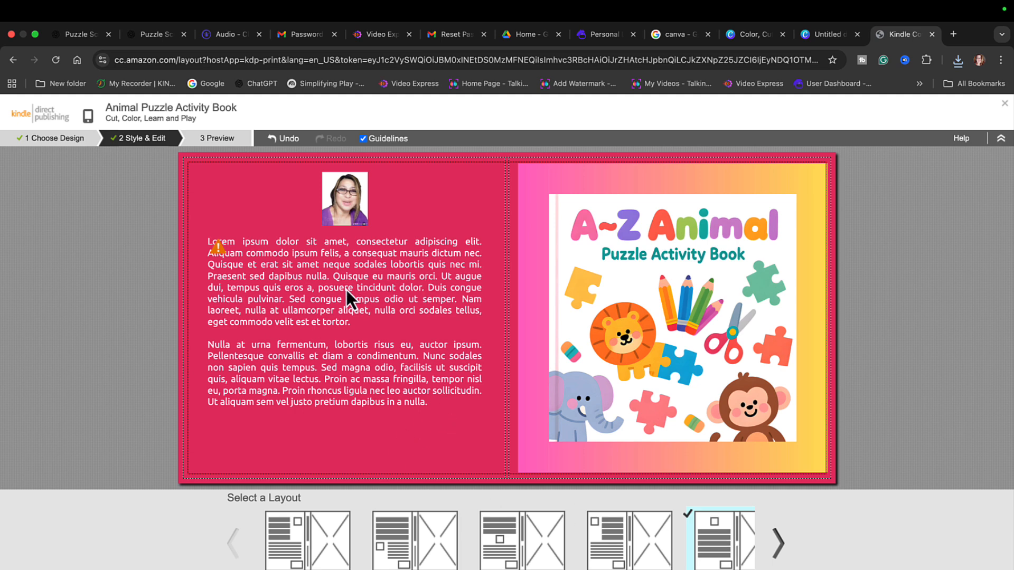
- Replace the back cover's placeholder text with the copied message beginning "Thank you for choosing this activity book!"
left_click(235, 272)
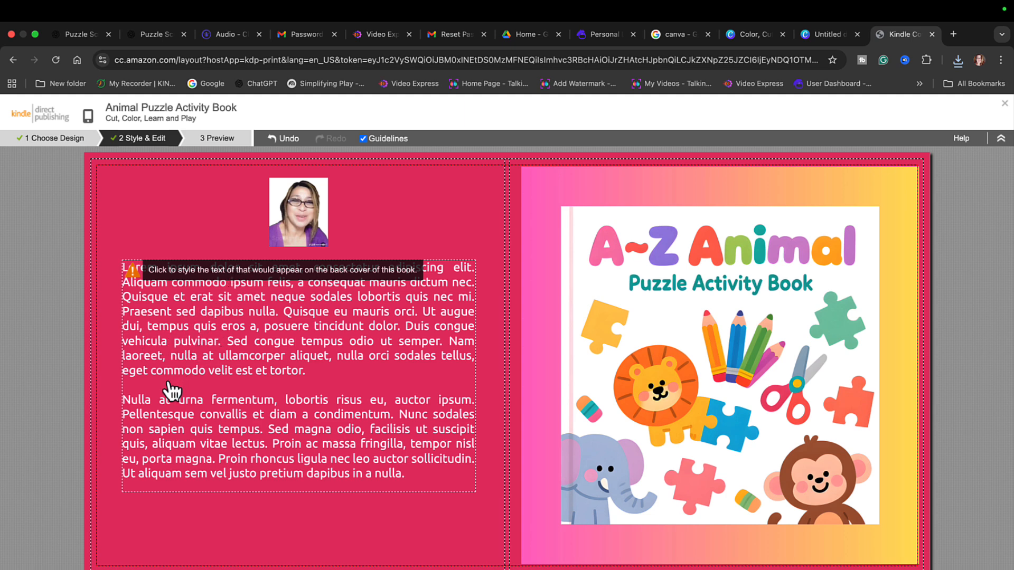
left_click(173, 302)
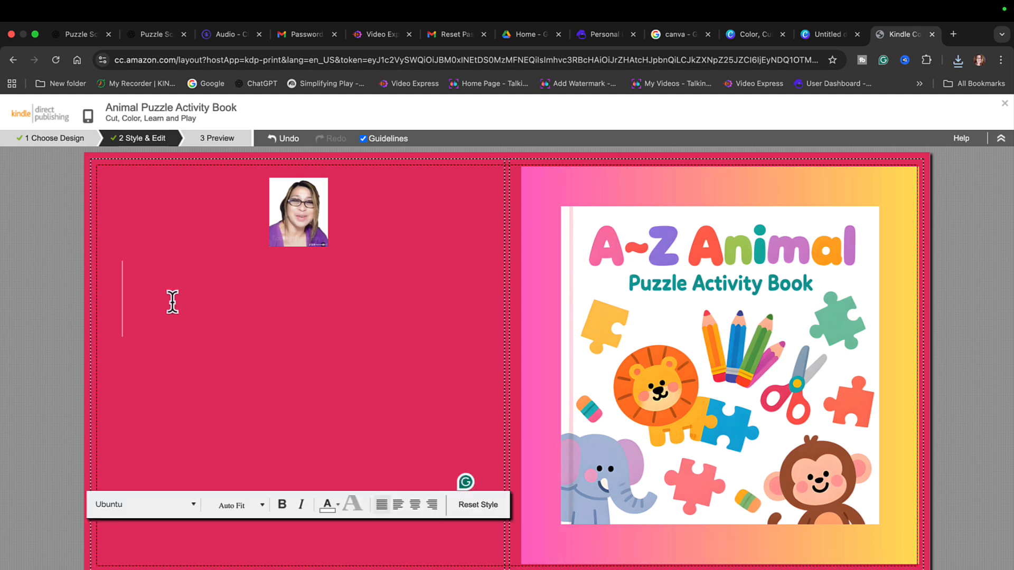
type("Thank you for choosing this activity book! Have fun cutting, coloring, and learning with the A–Z animal puzzles!")
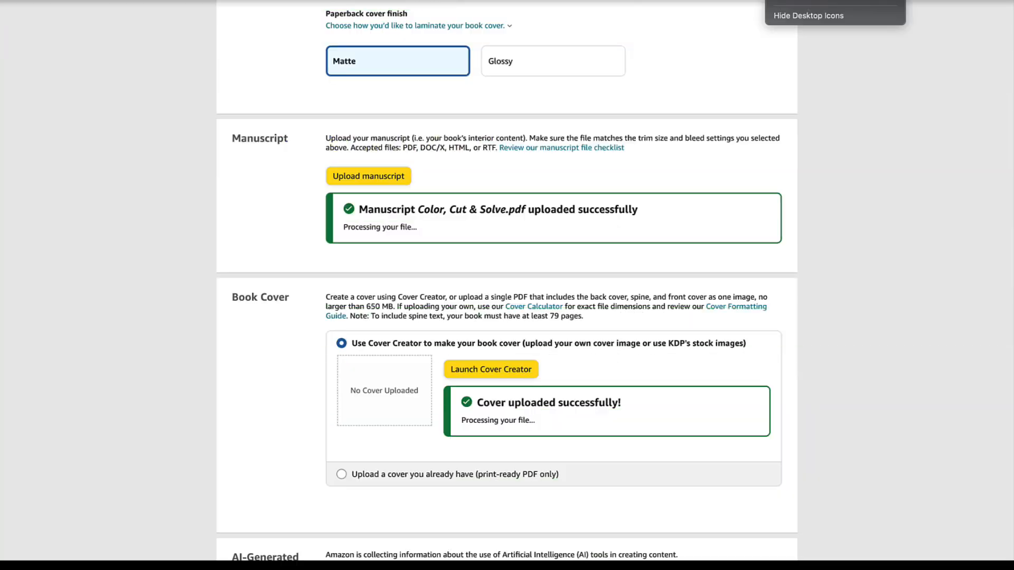
- Check the manuscript and cover uploads, then confirm that the AI-generated content answers are accurate
scroll(786, 149, "up", 2)
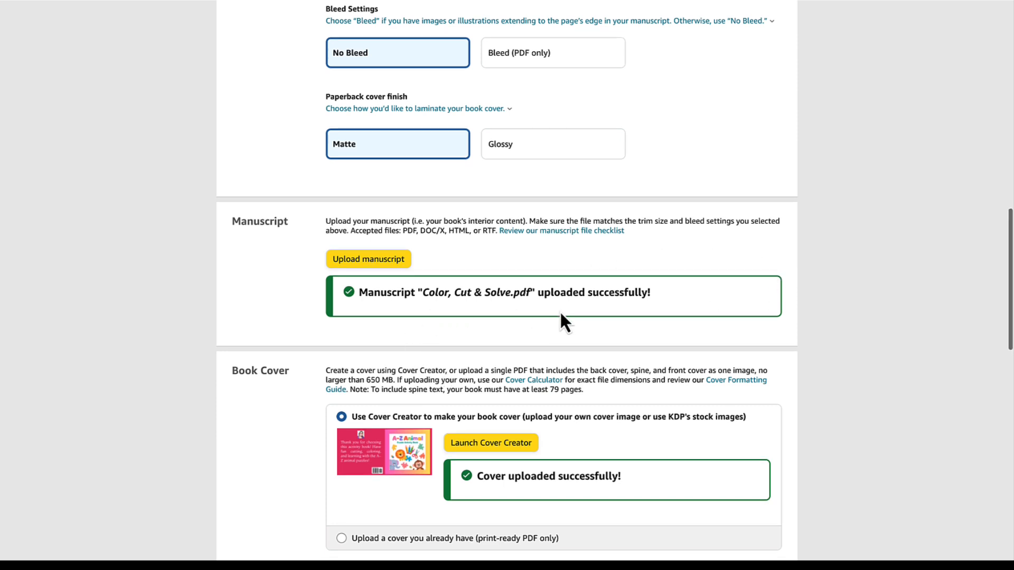
scroll(560, 311, "down", 3)
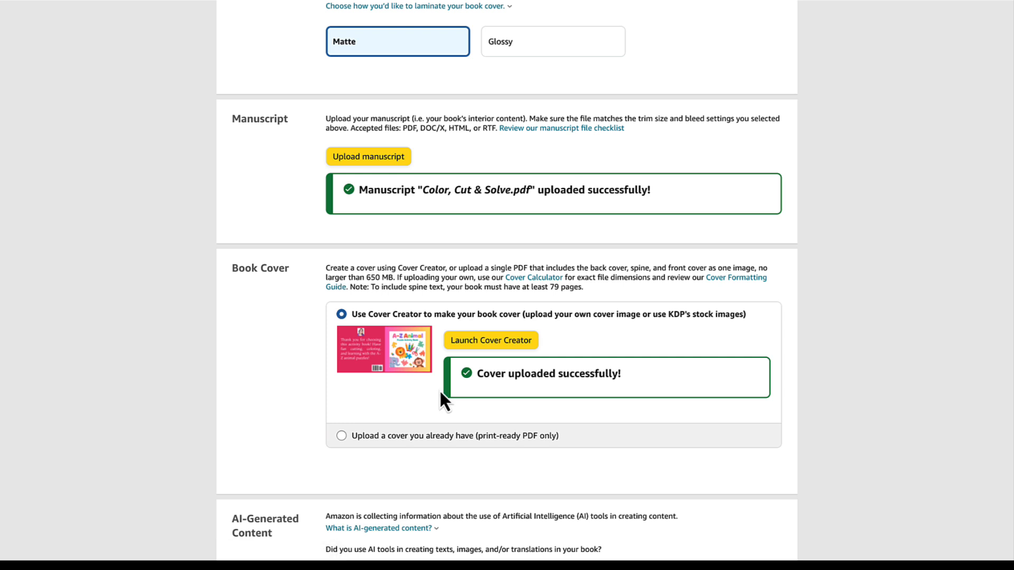
scroll(439, 391, "down", 5)
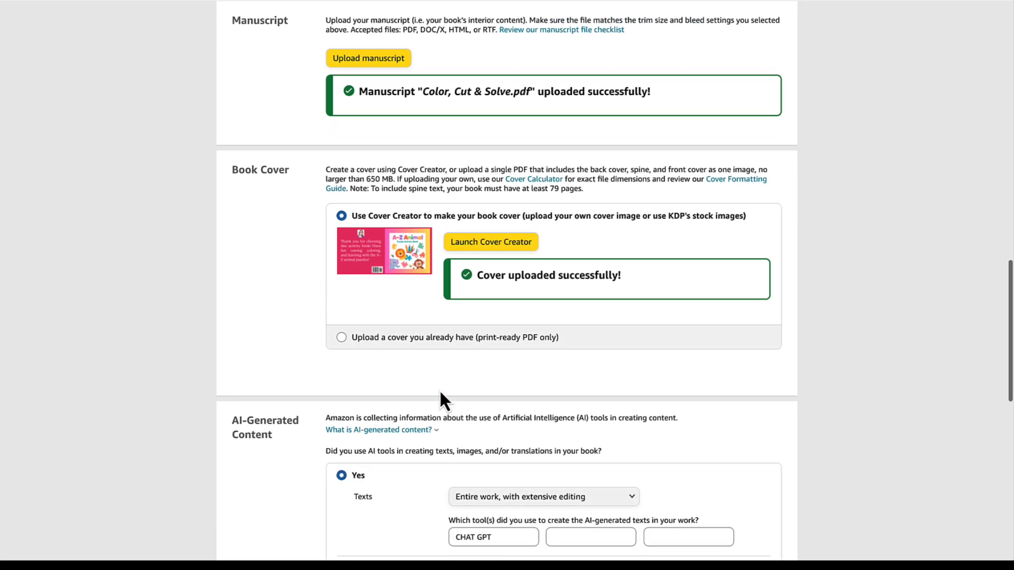
scroll(438, 389, "down", 2)
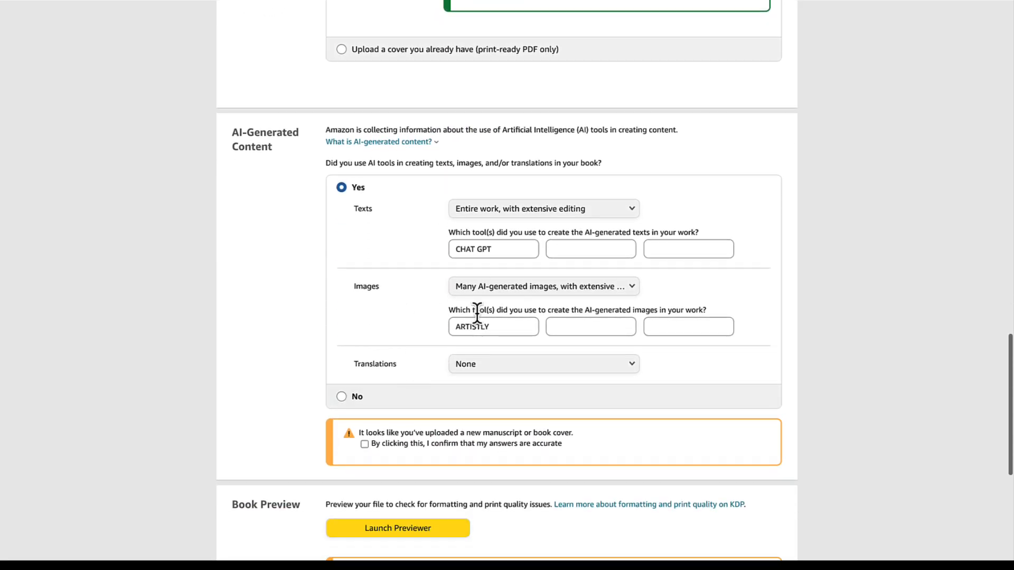
scroll(433, 318, "down", 1)
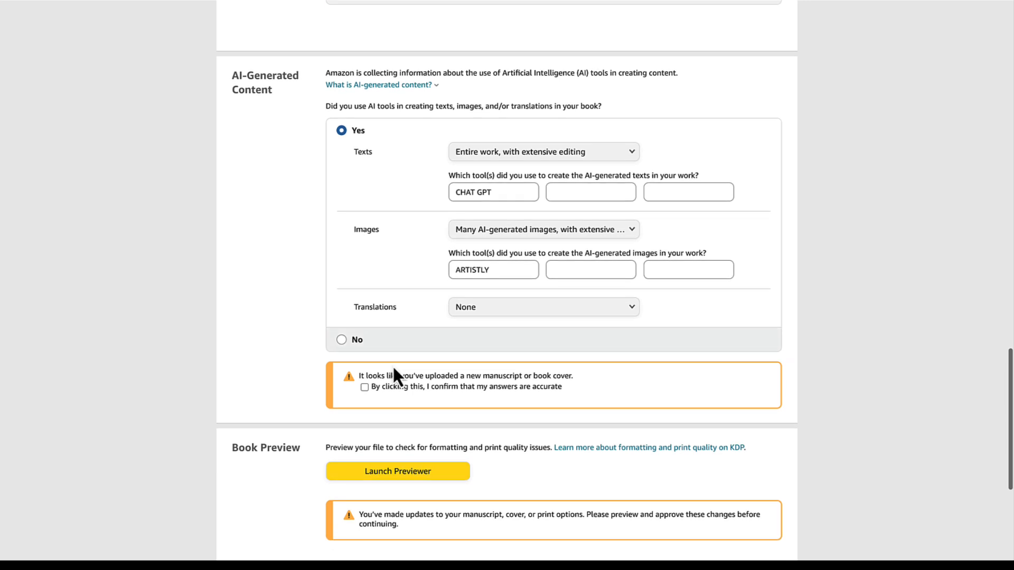
left_click(364, 387)
scroll(538, 389, "down", 1)
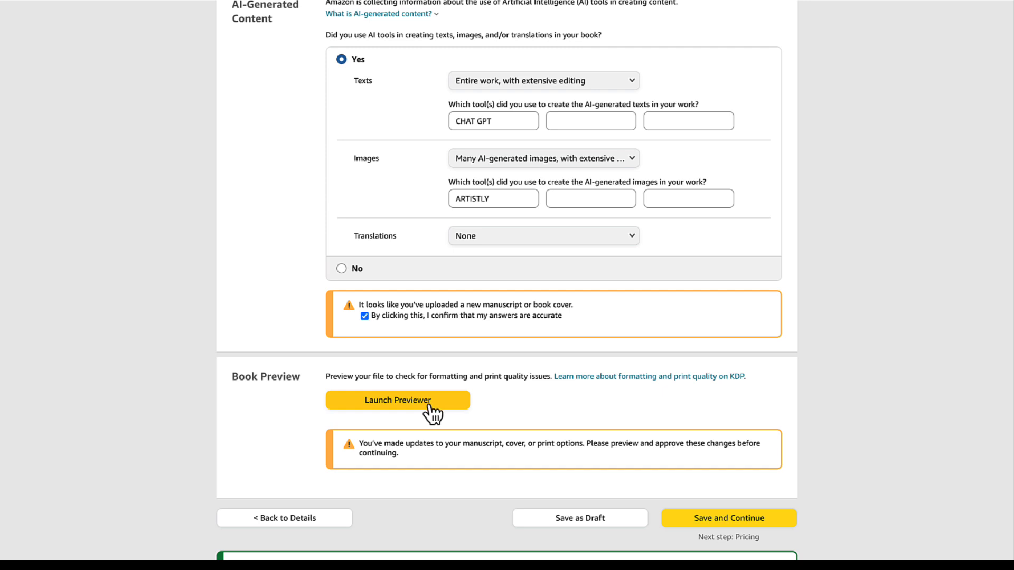
- Launch the print previewer and examine the spreads from the cover through pages 6-7
left_click(426, 403)
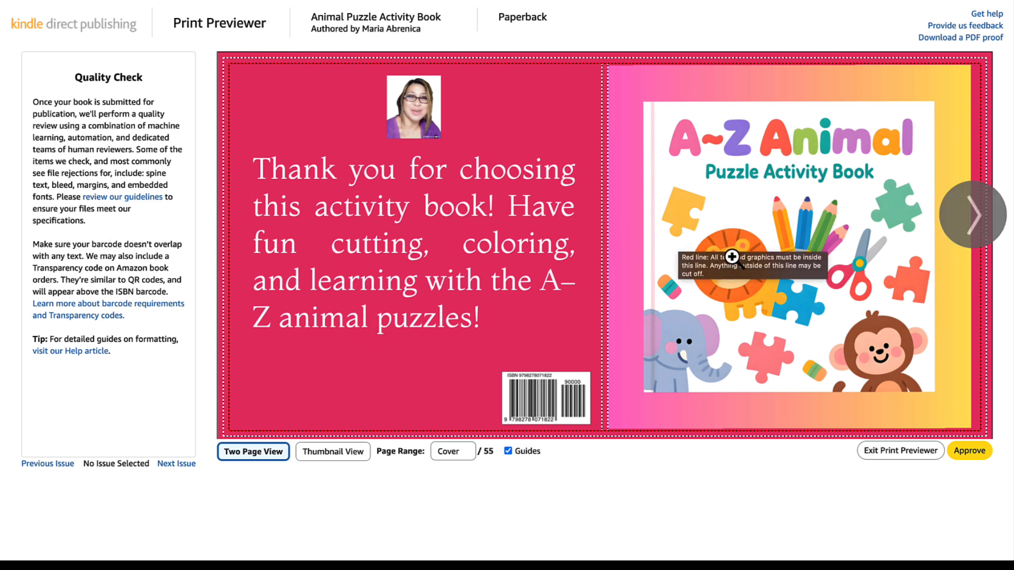
left_click(970, 228)
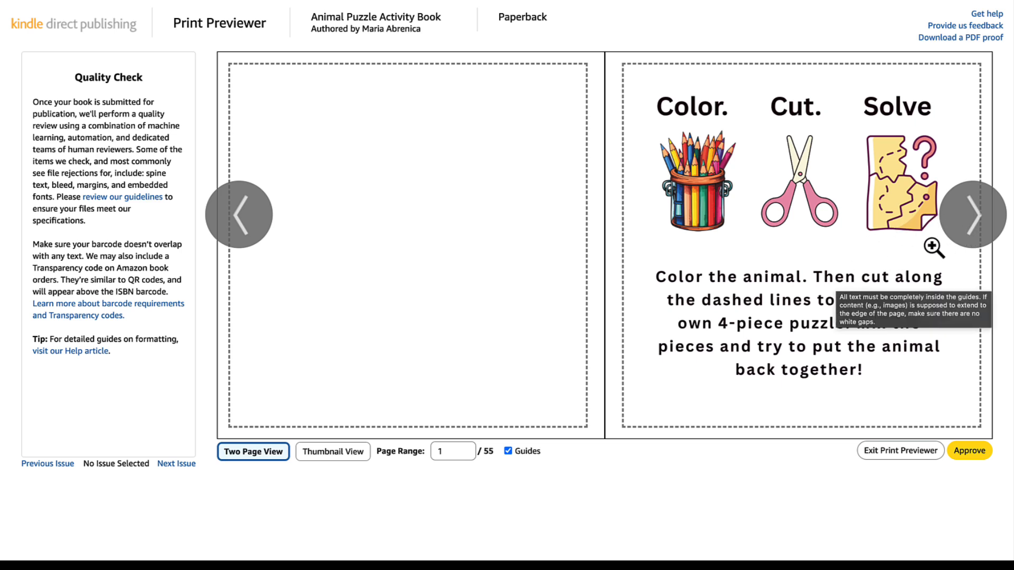
left_click(957, 230)
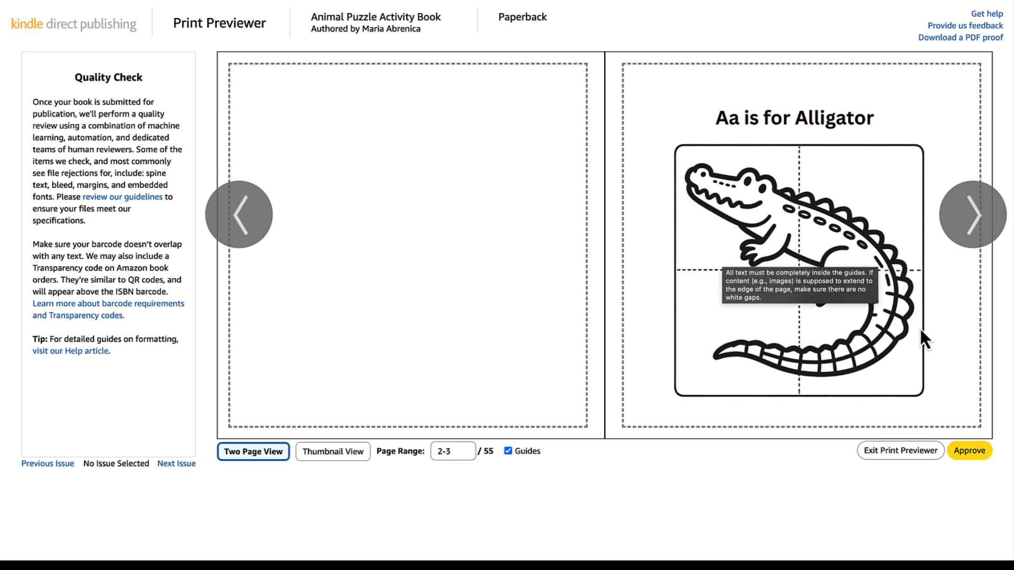
left_click(974, 216)
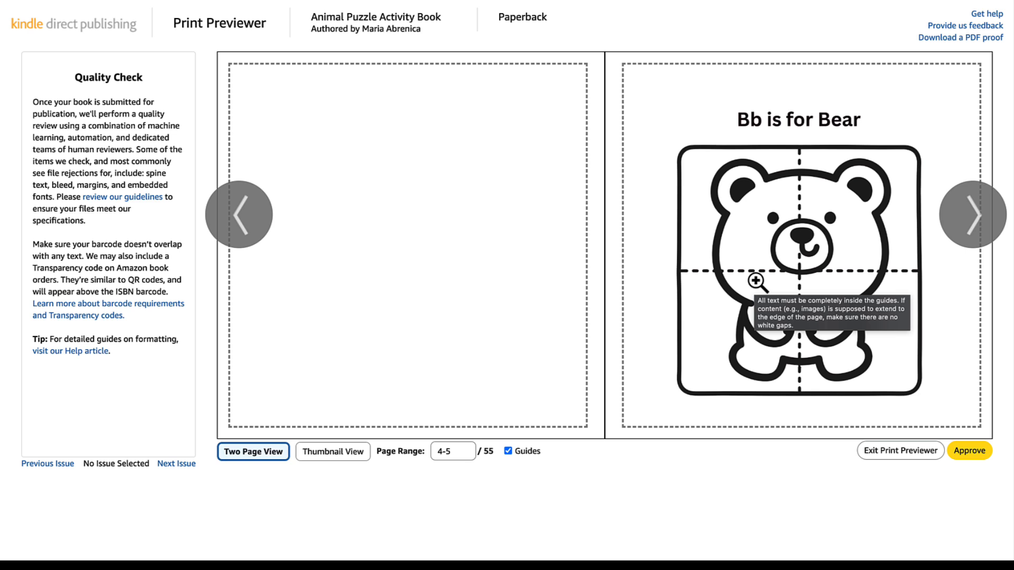
left_click(979, 224)
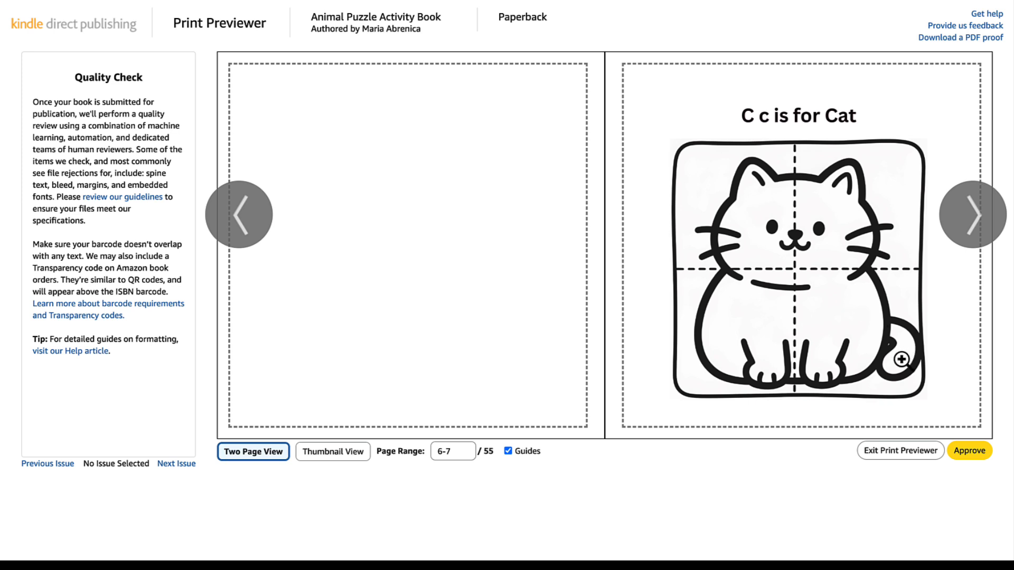
- Check all the book's pages as thumbnails and approve the print preview
left_click(332, 453)
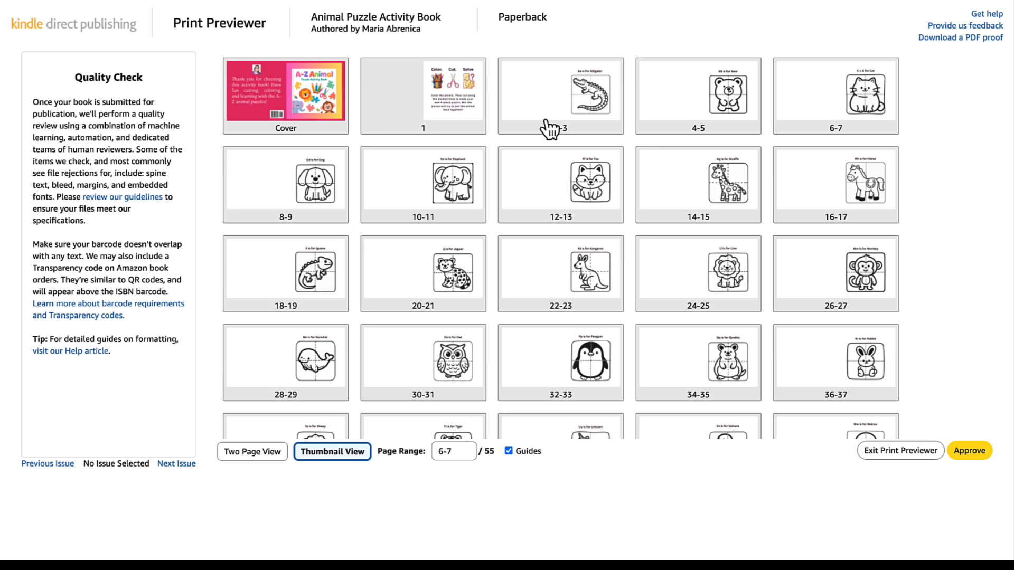
scroll(821, 340, "down", 3)
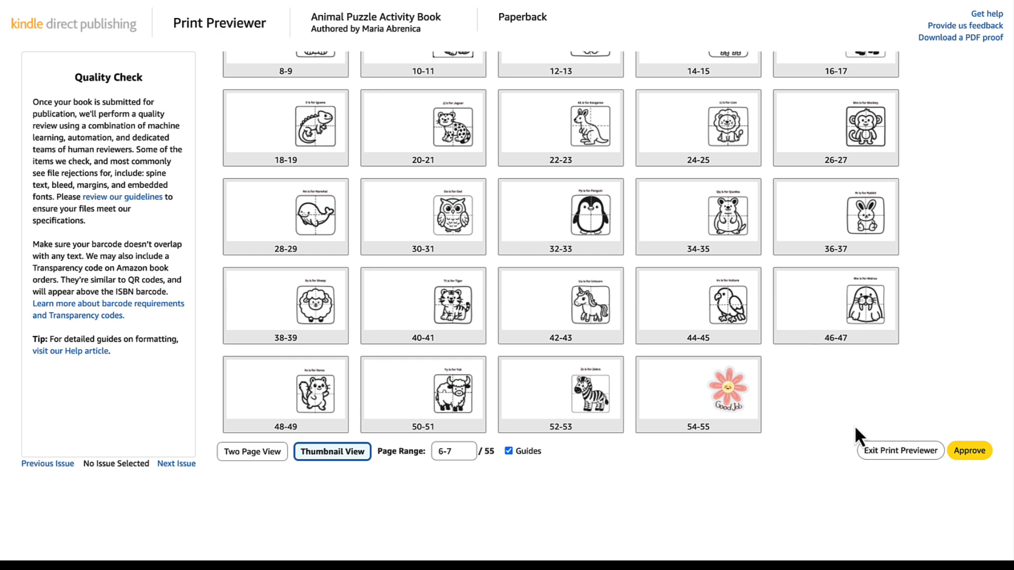
left_click(971, 452)
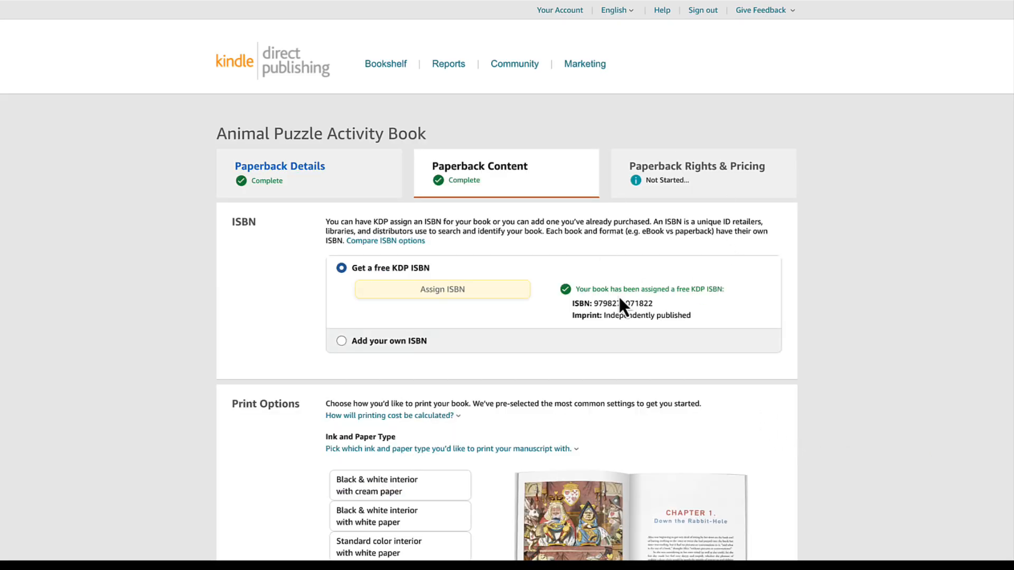
- Review the print options and printing cost summary, then save the paperback content and continue to pricing
scroll(677, 368, "down", 1)
scroll(678, 368, "down", 10)
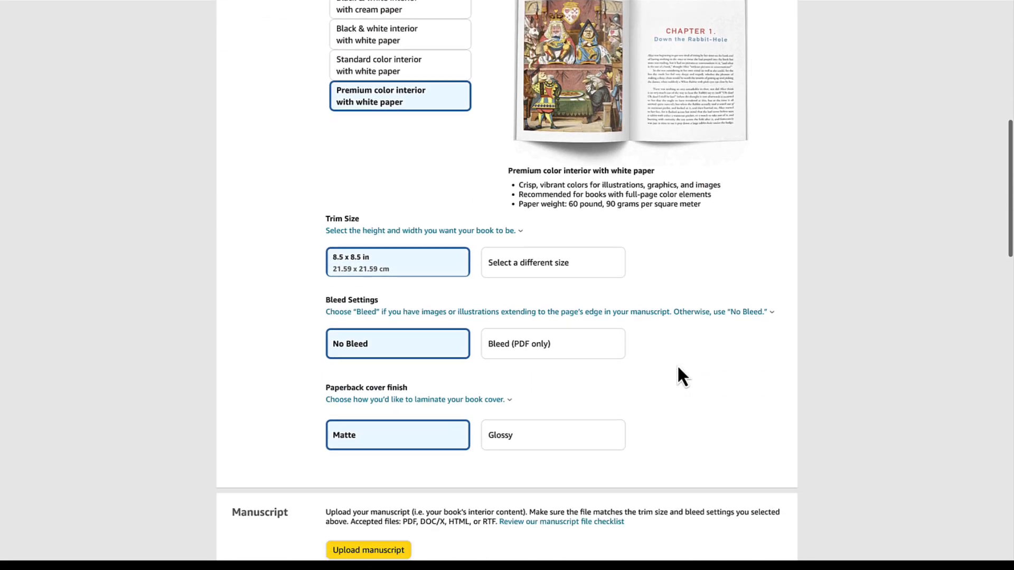
scroll(681, 376, "down", 8)
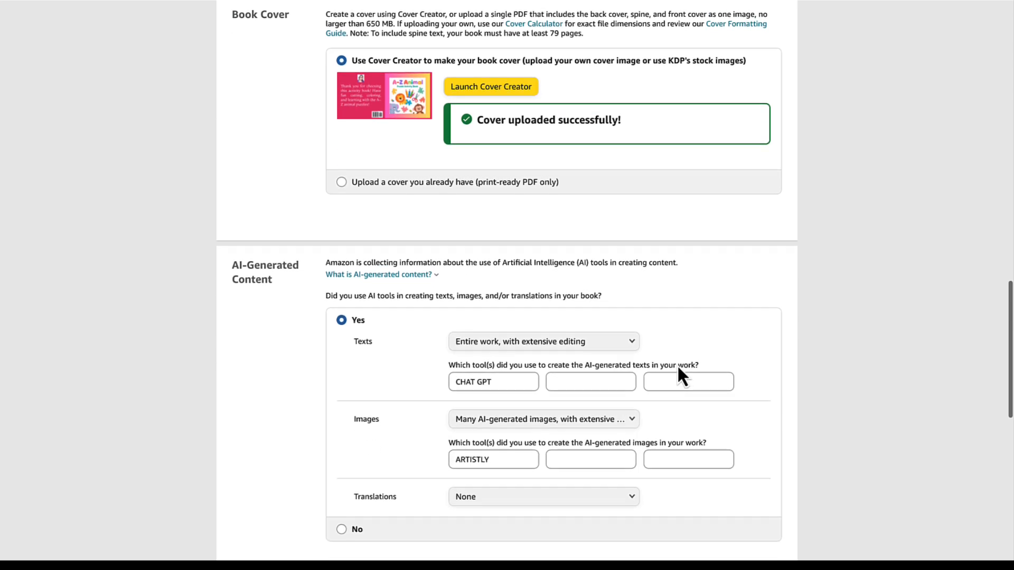
scroll(607, 449, "down", 5)
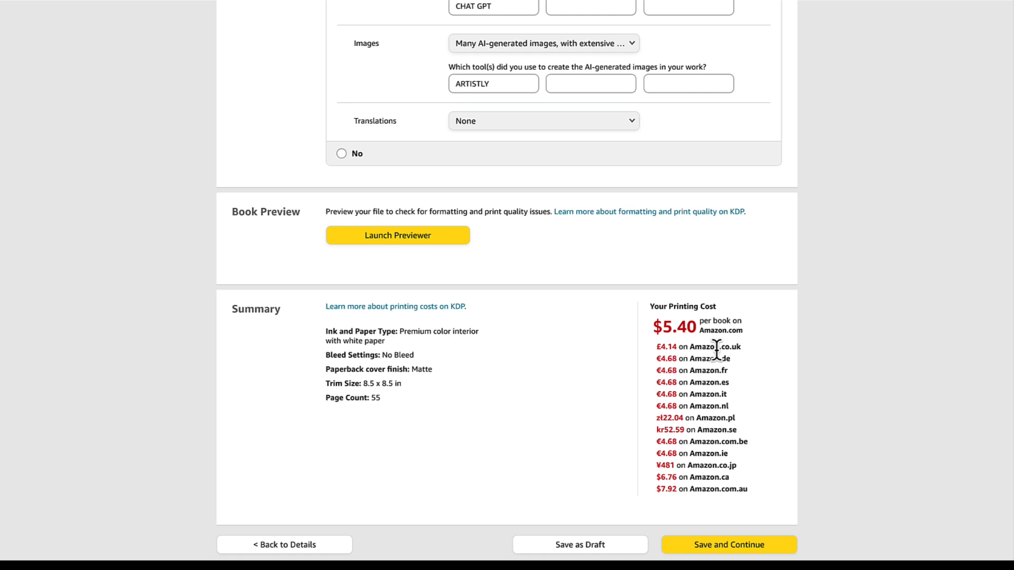
scroll(710, 369, "down", 1)
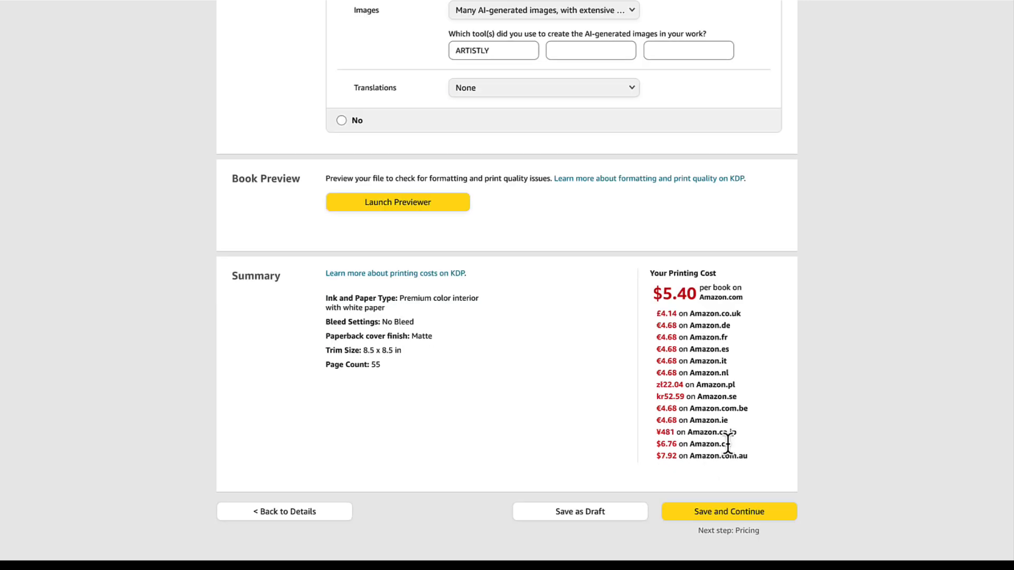
left_click(735, 514)
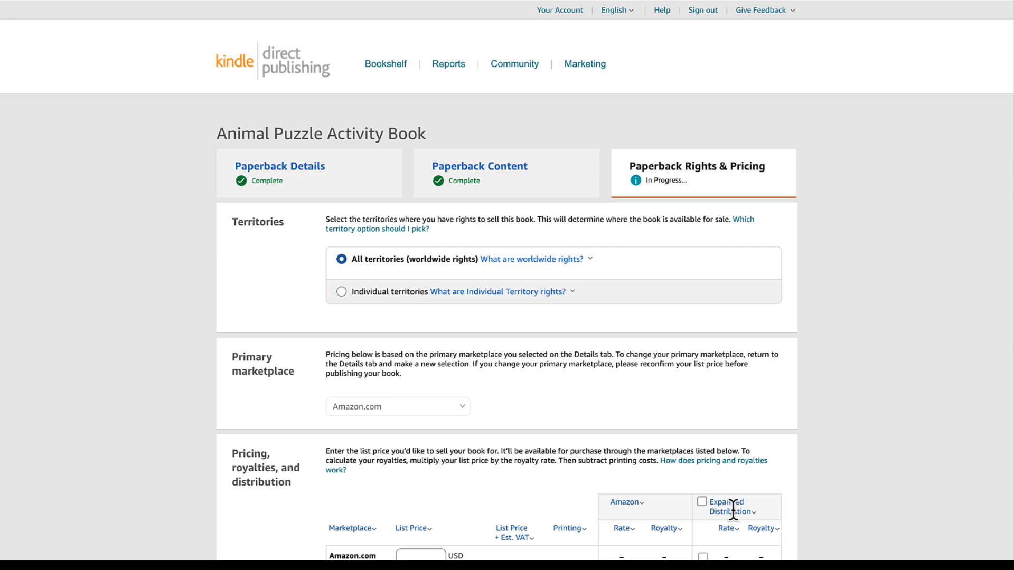
- Set the Amazon.com list price to 10.99 USD, publish the paperback and dismiss the submission notice
scroll(645, 355, "down", 3)
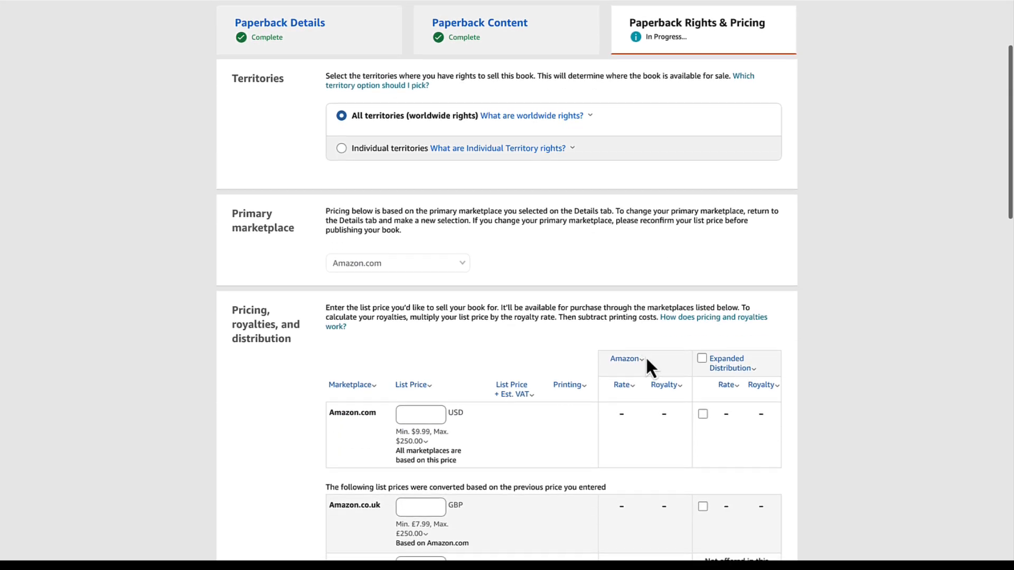
mouse_move(471, 445)
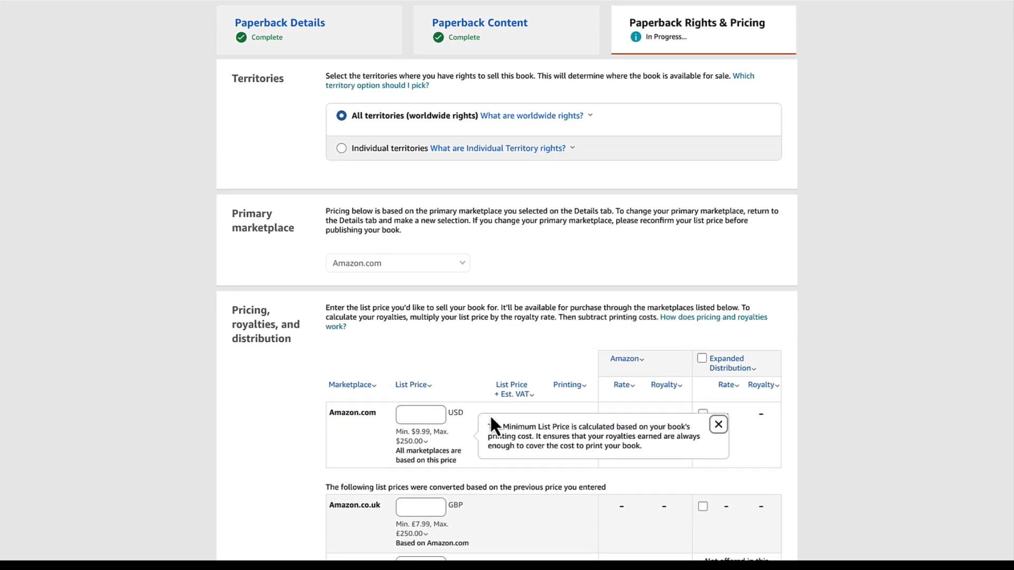
scroll(489, 414, "down", 15)
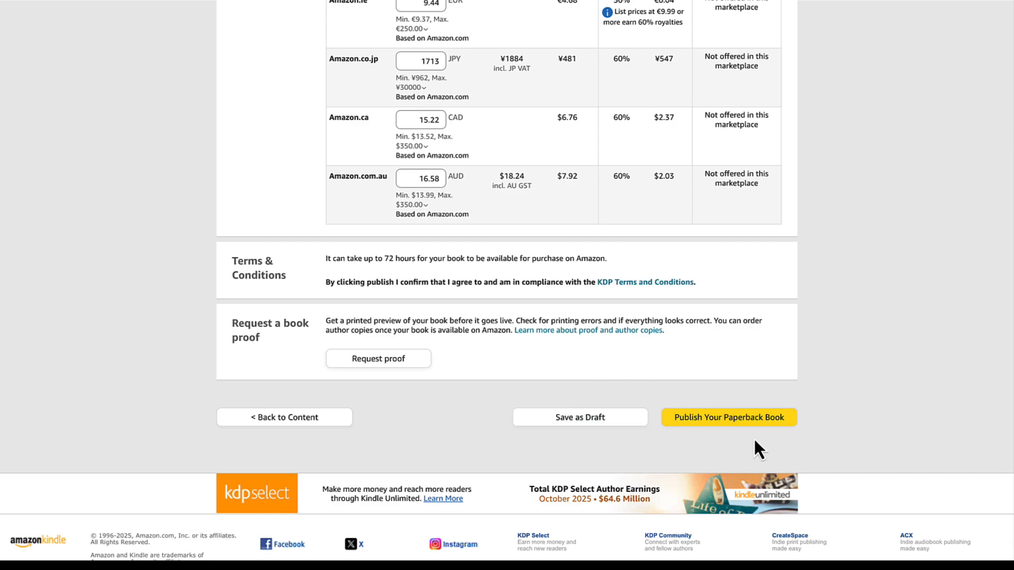
left_click(722, 422)
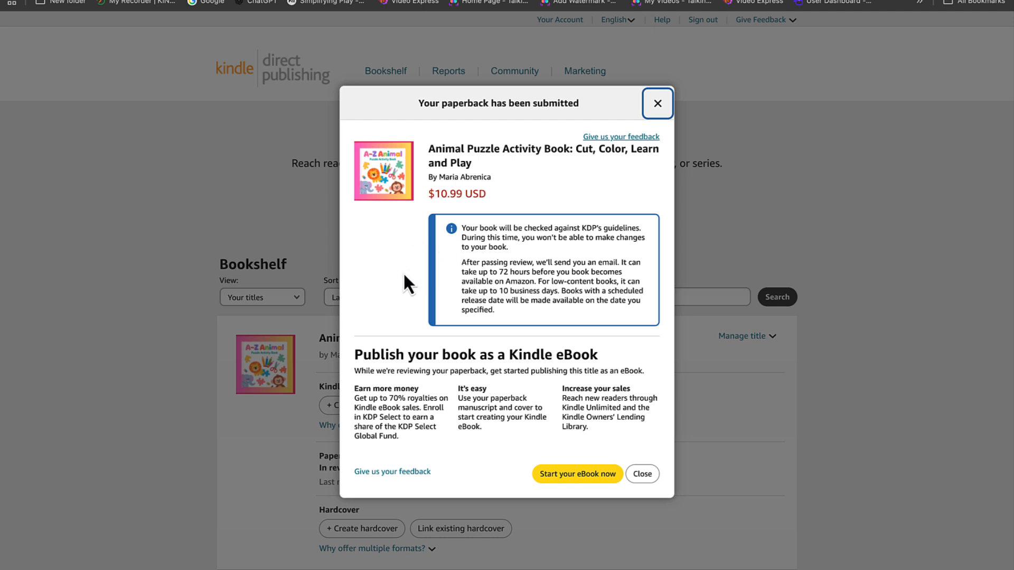
left_click(645, 472)
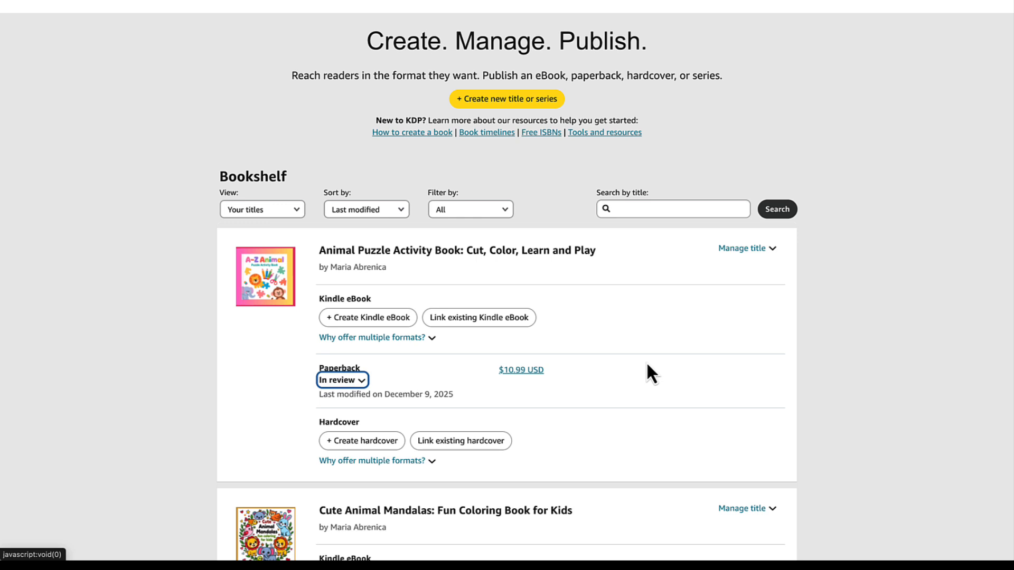